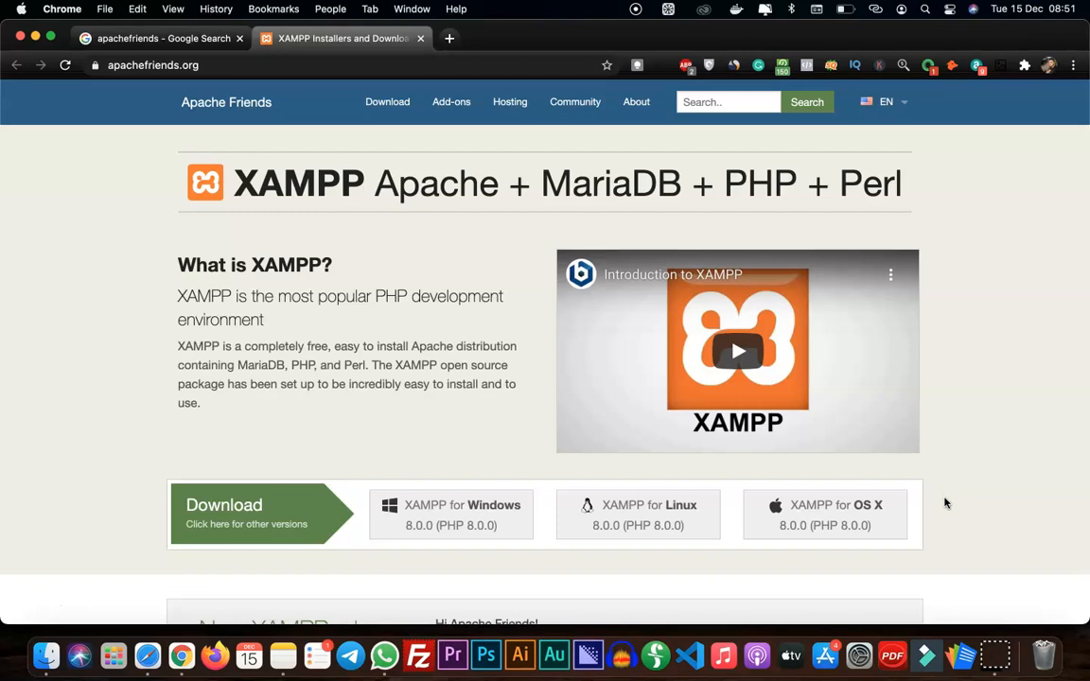
Download XAMPP for OS X 8.0.0 and save xampp-osx-8.0.0-2-vm.dmg to the Desktop
click(801, 514)
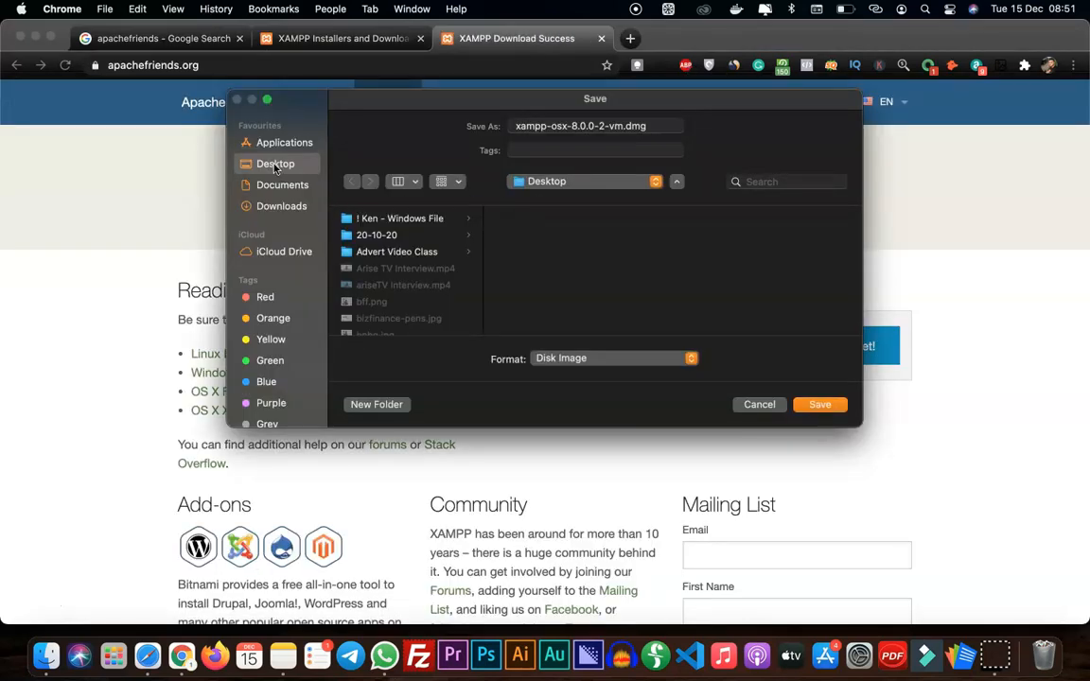
click(813, 407)
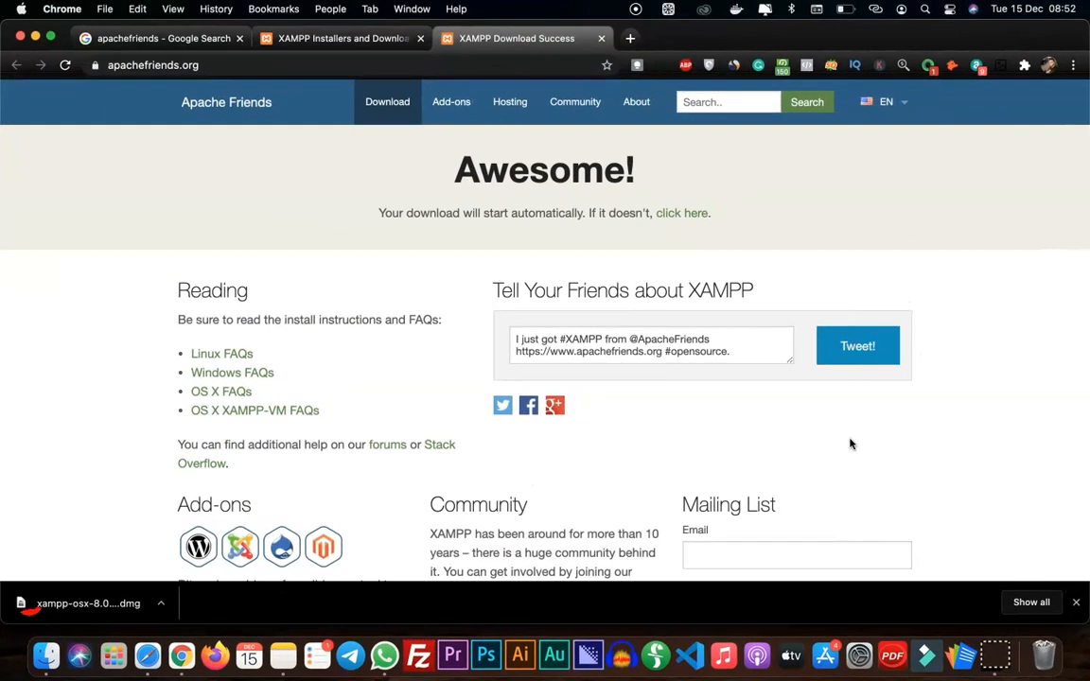
Show the downloaded XAMPP disk image in Finder, open it, and move its window clear of the Desktop folder's sidebar
click(160, 603)
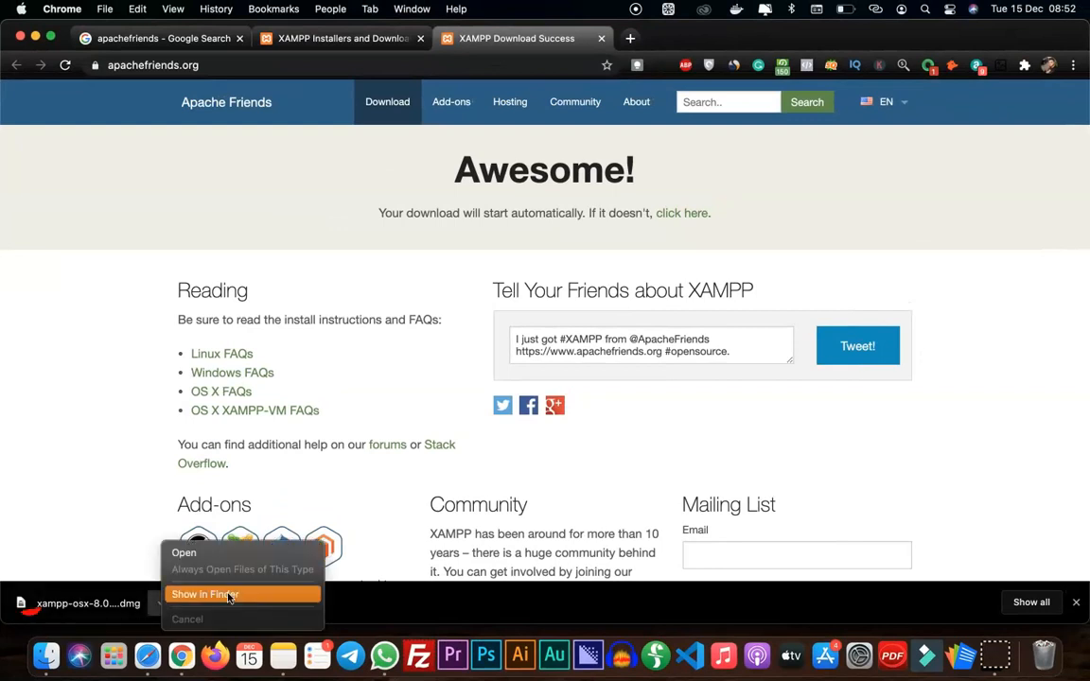
click(237, 595)
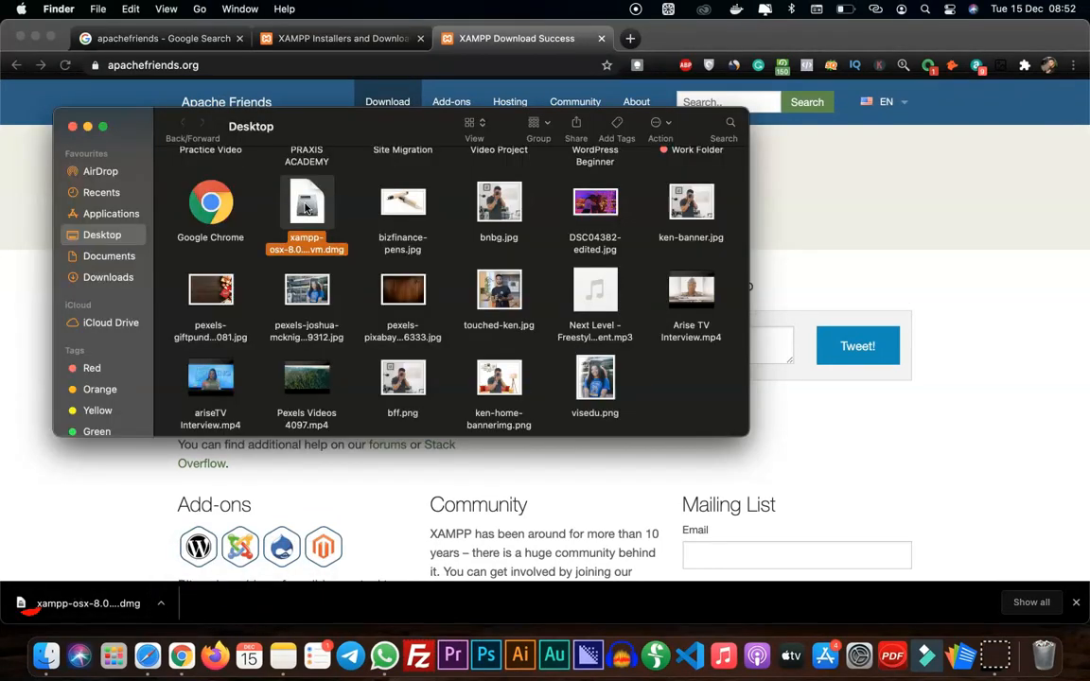
double_click(305, 208)
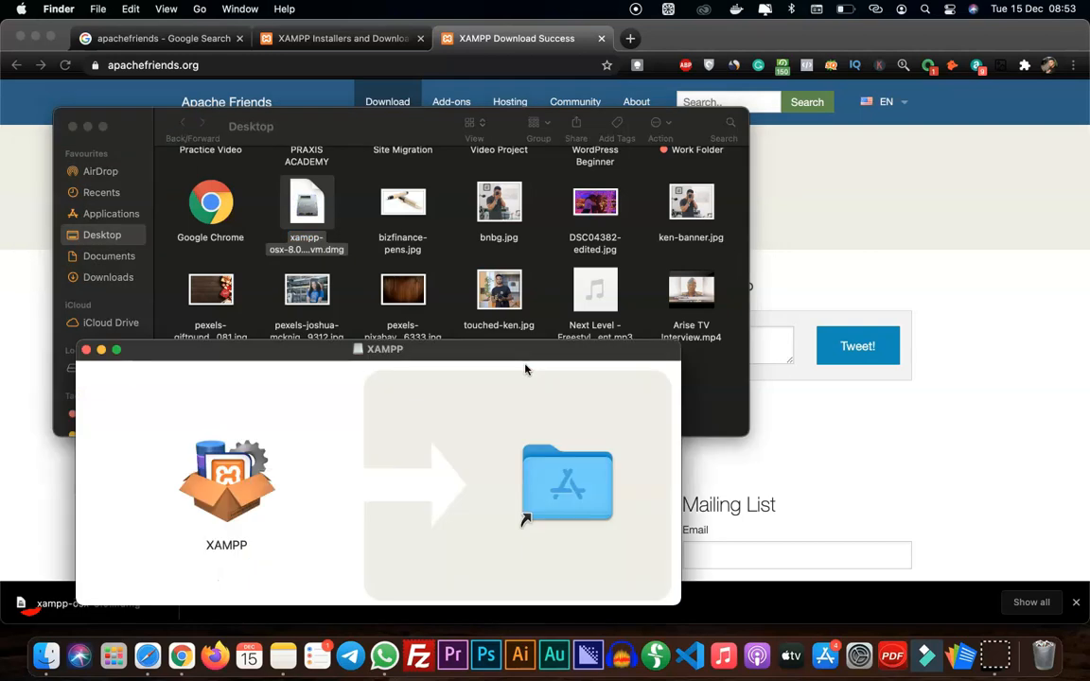
drag(449, 354, 668, 229)
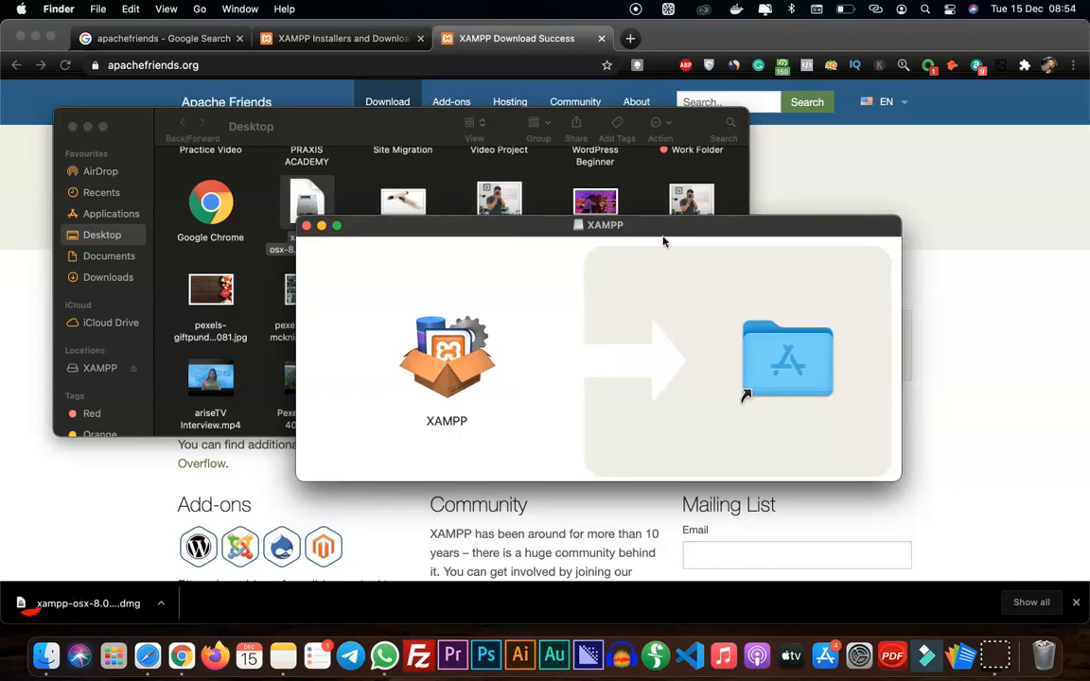
Install XAMPP by copying it from the disk image into the Applications folder
click(454, 367)
drag(449, 355, 762, 363)
drag(825, 114, 863, 141)
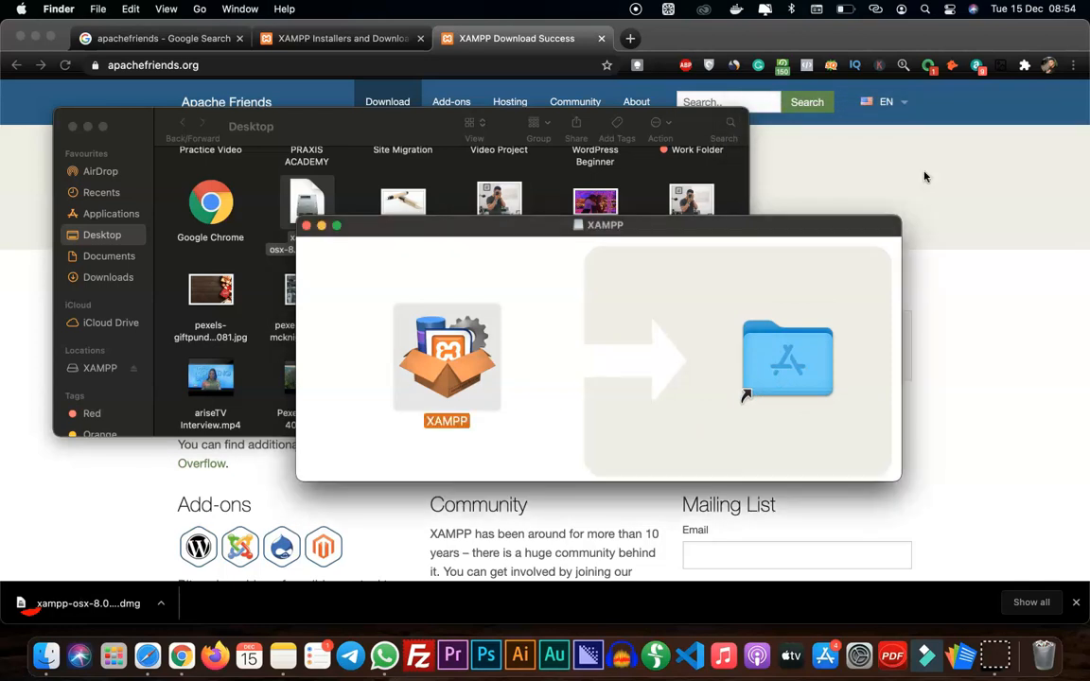
Launch XAMPP from the Mac's installed applications
key(F4)
scroll(926, 177, right, 6)
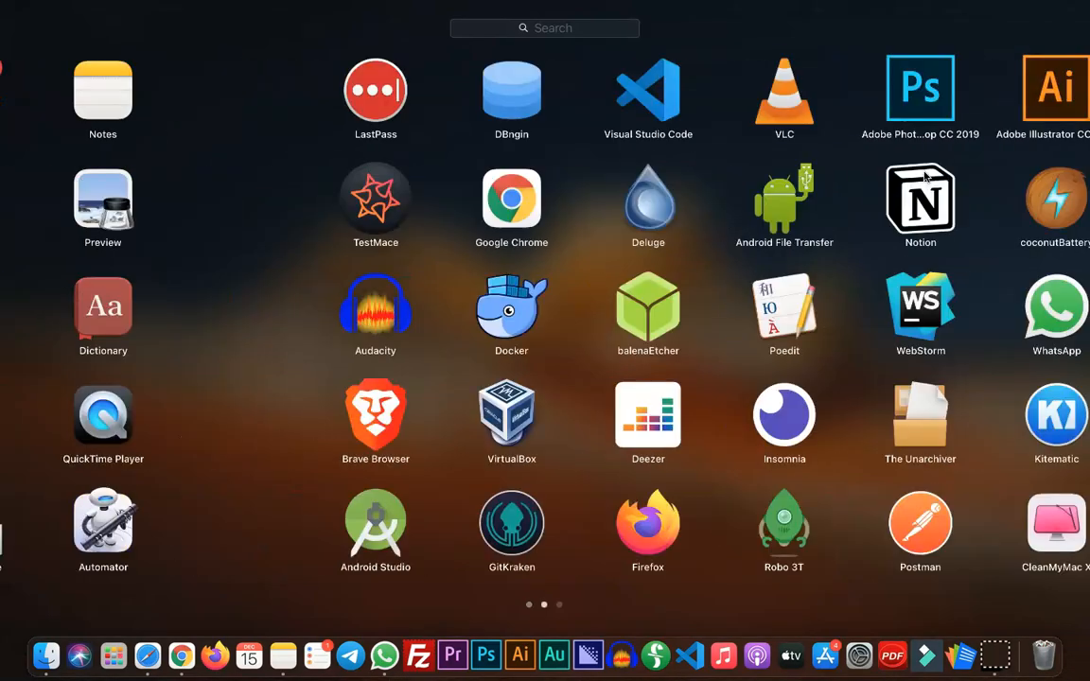
click(212, 526)
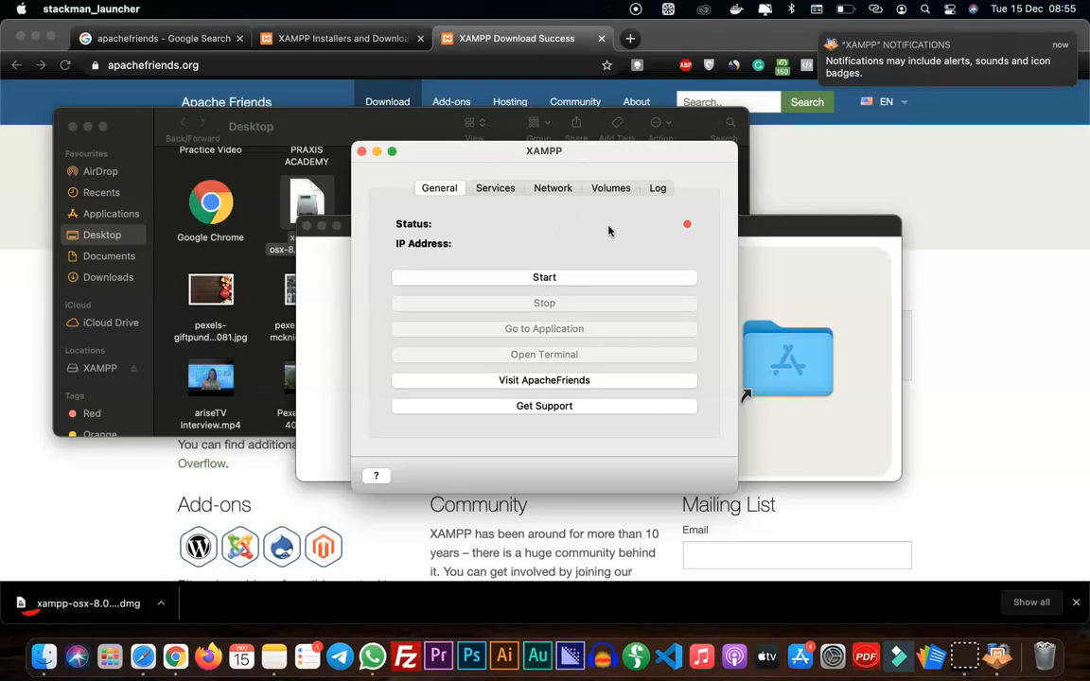
Close the XAMPP disk image window and clear away the Desktop folder, leaving the XAMPP manager in front of the browser
drag(491, 156, 730, 174)
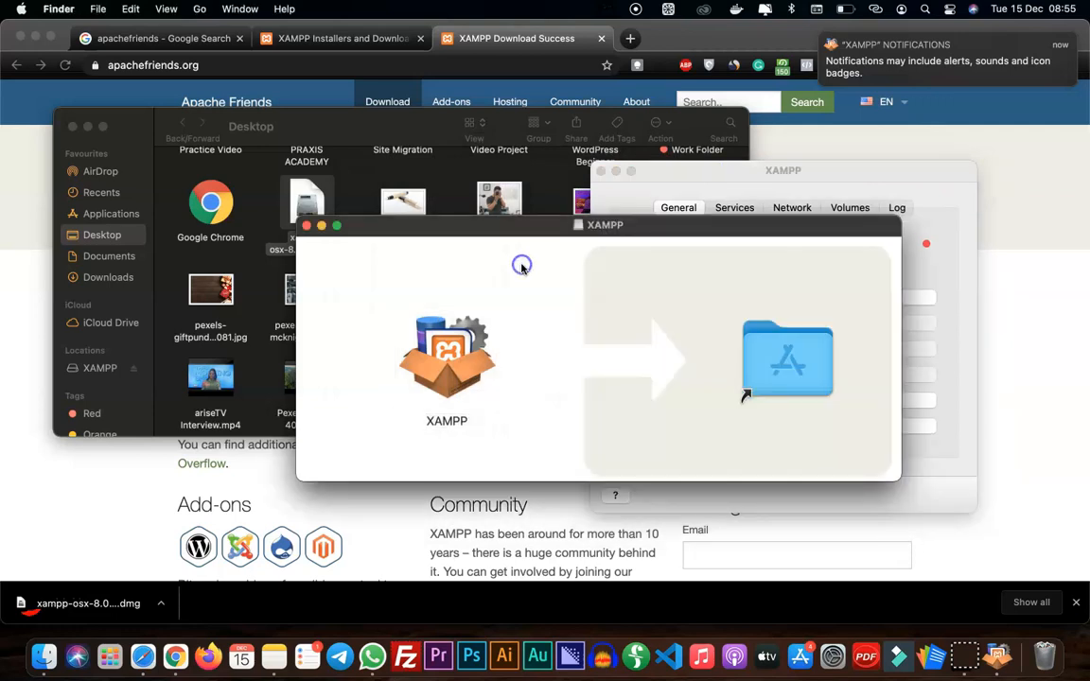
click(301, 218)
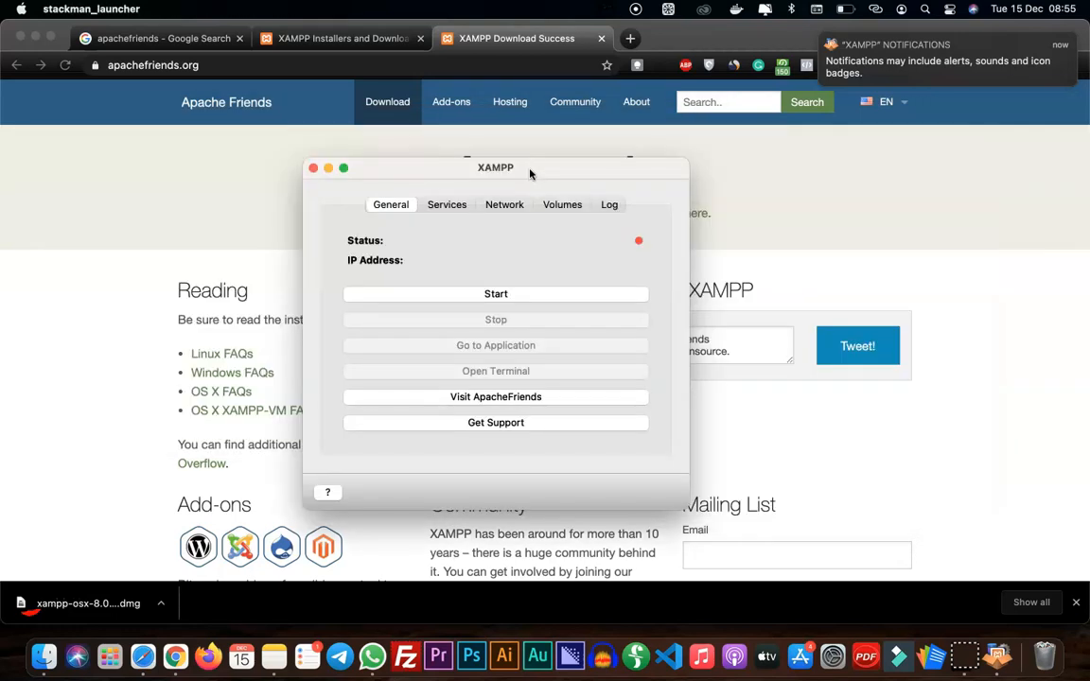
click(530, 170)
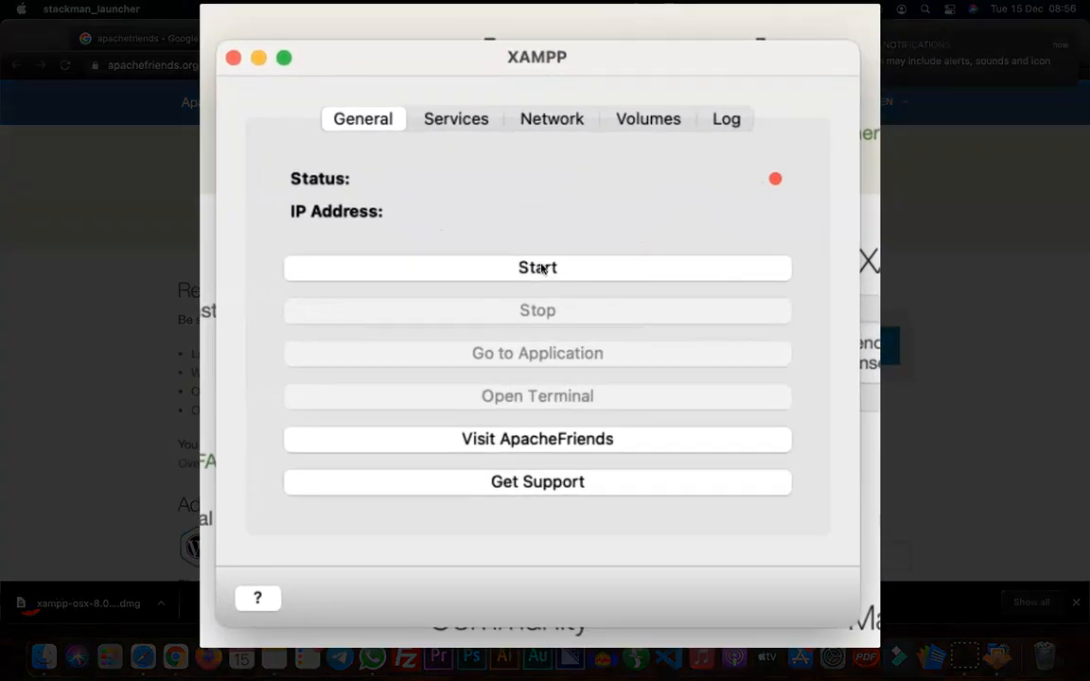
Review the stack's services and port forwarding rules, then start the XAMPP stack
click(451, 123)
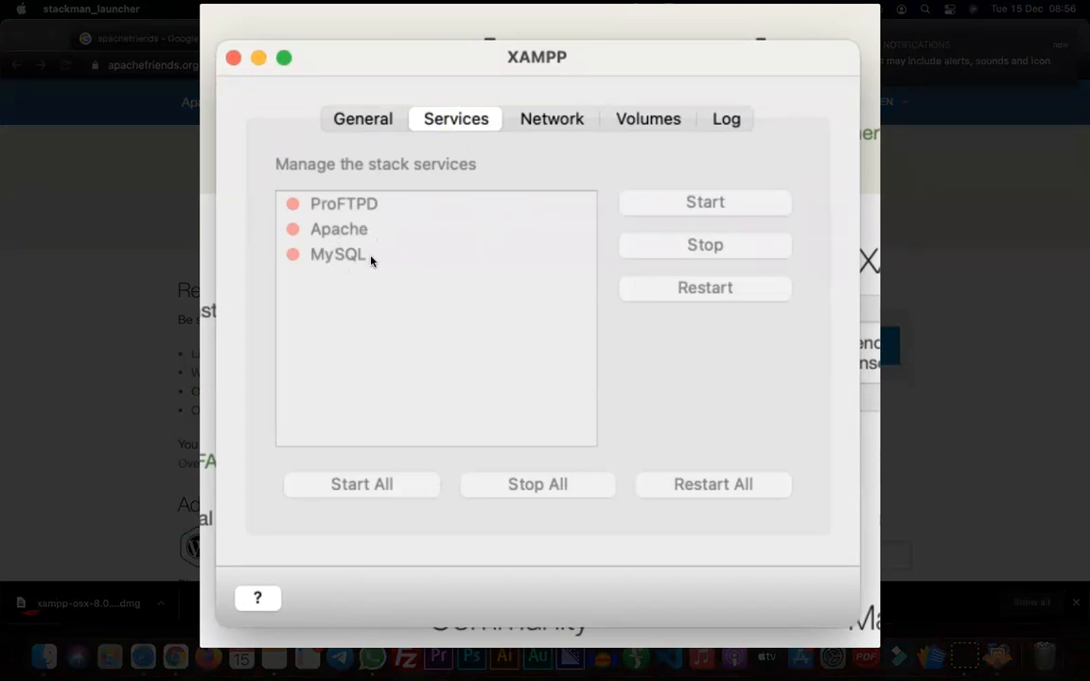
click(566, 121)
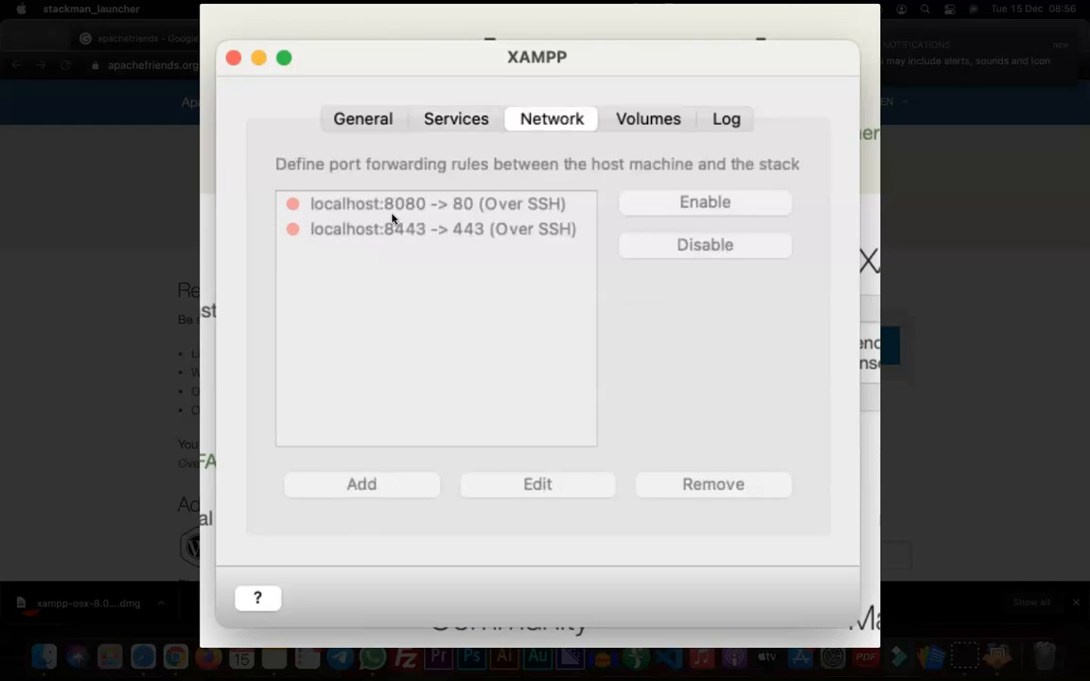
click(369, 118)
click(553, 270)
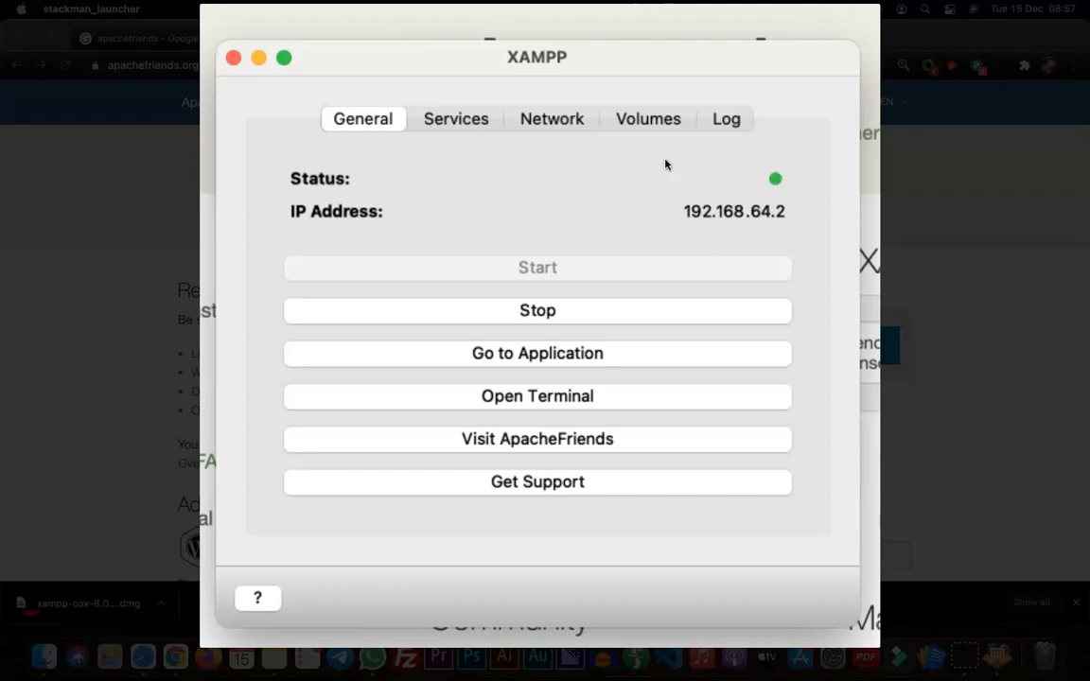
Start all stack services: ProFTPD, Apache and MySQL
click(463, 118)
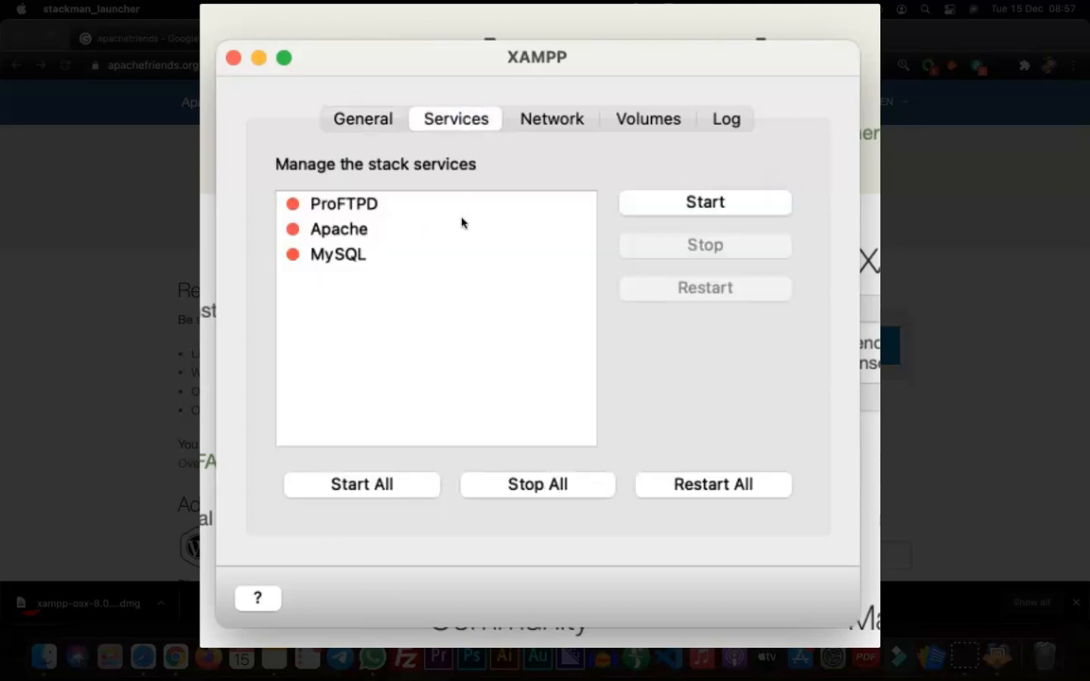
click(684, 204)
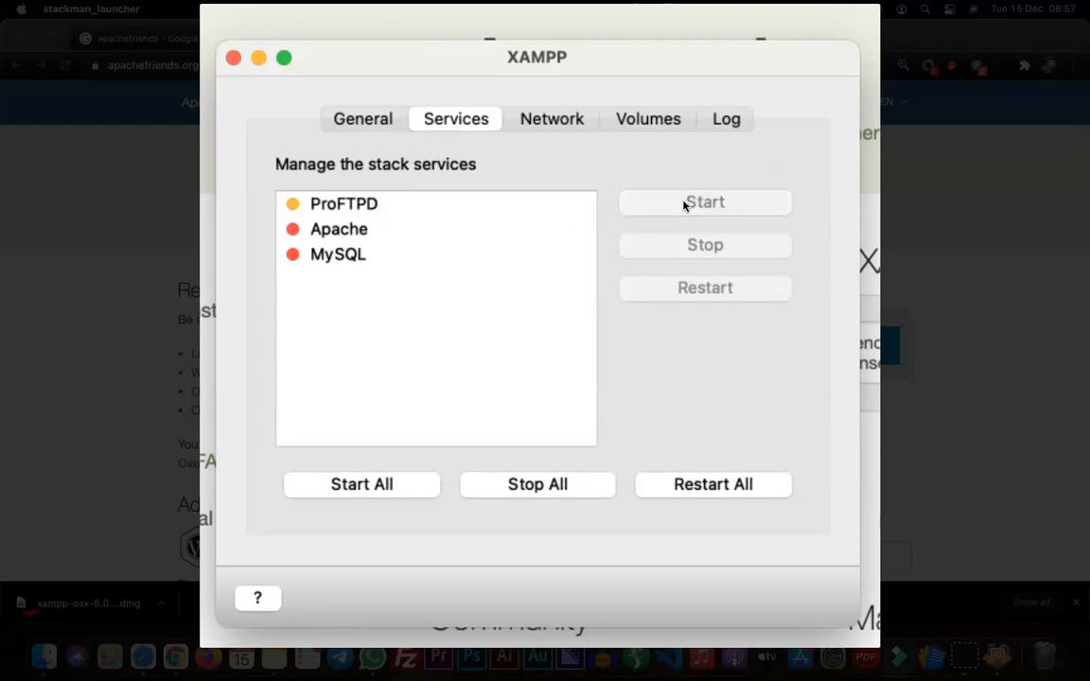
click(358, 487)
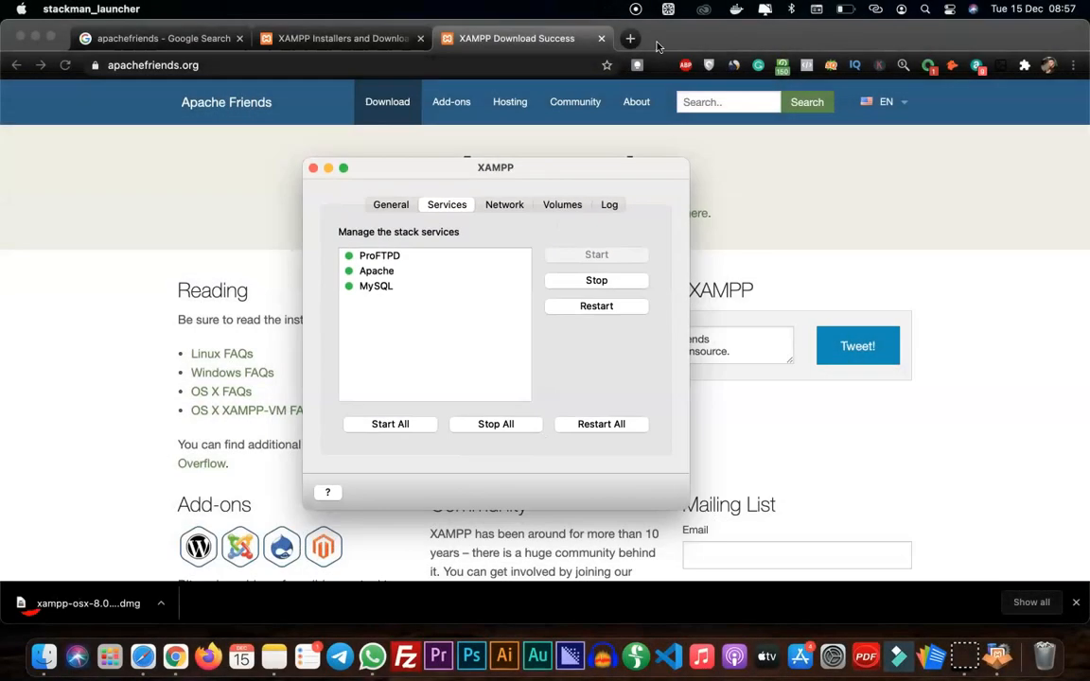
Open localhost in a new Chrome tab to test the web server
click(630, 38)
text(localhost)
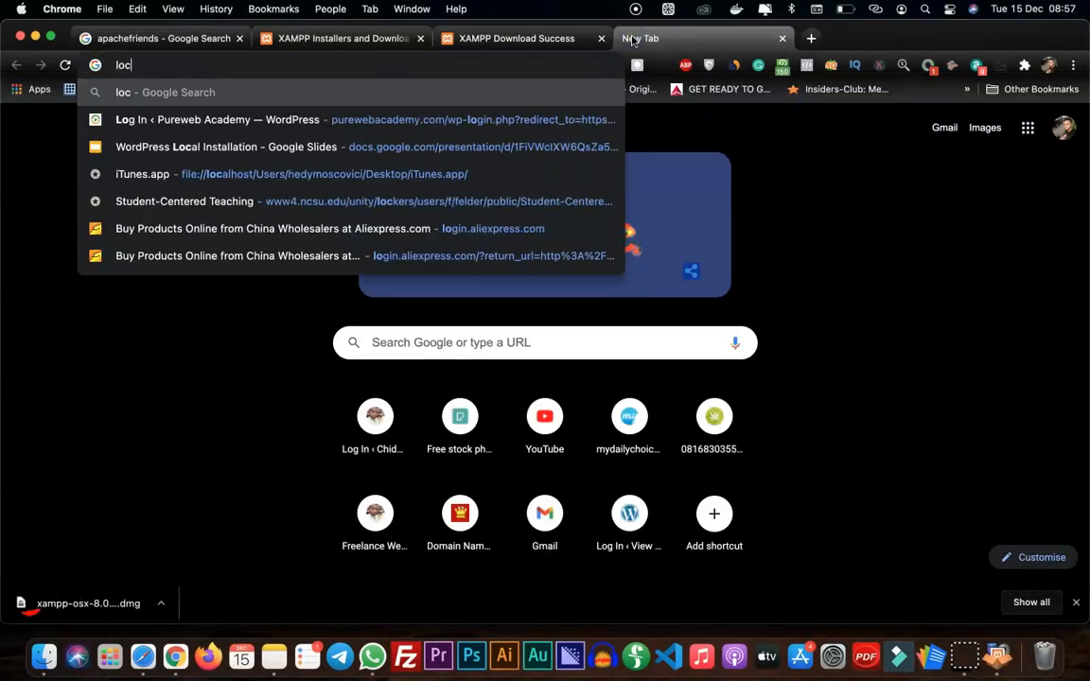
key(Return)
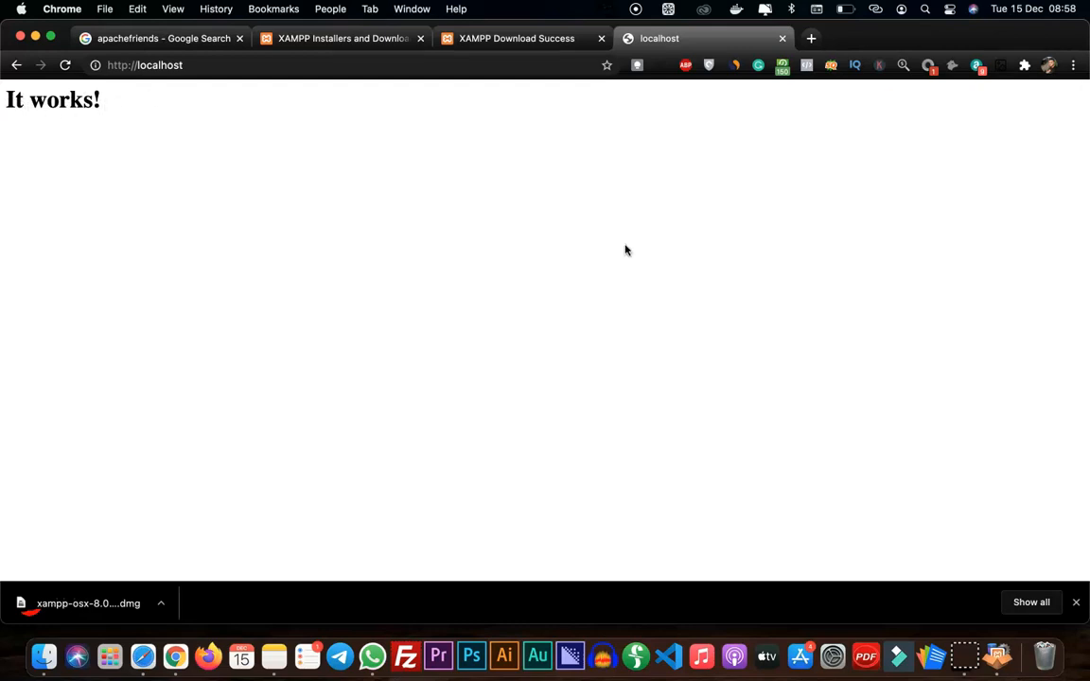
Enable the localhost:8080 -> 80 port forwarding rule in the XAMPP manager
click(998, 653)
click(505, 206)
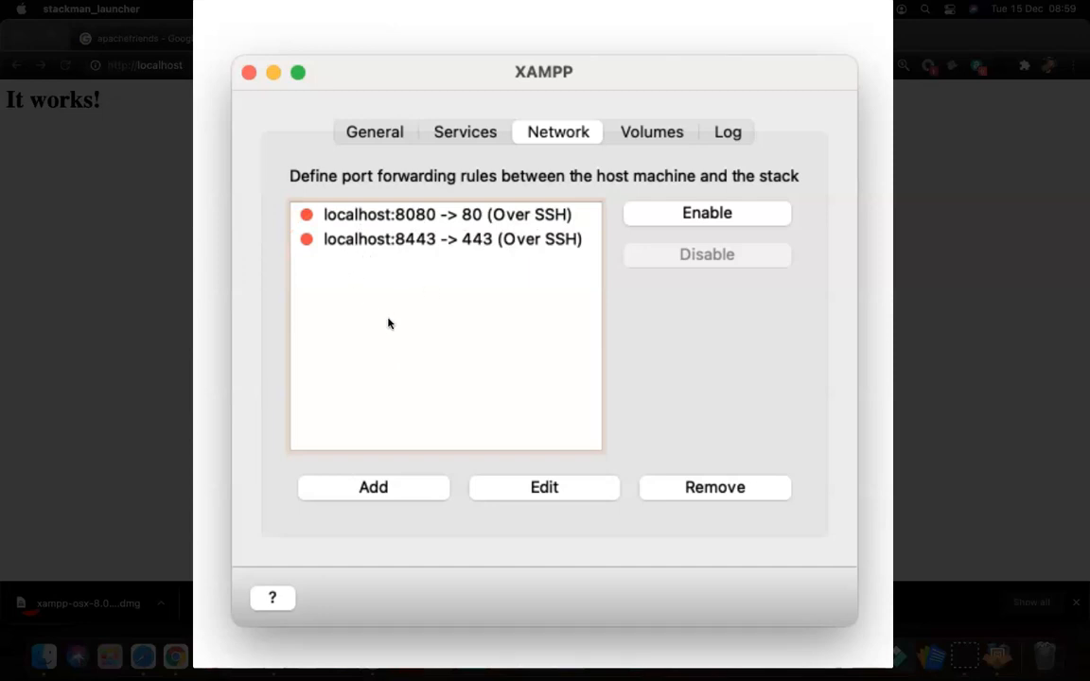
click(706, 214)
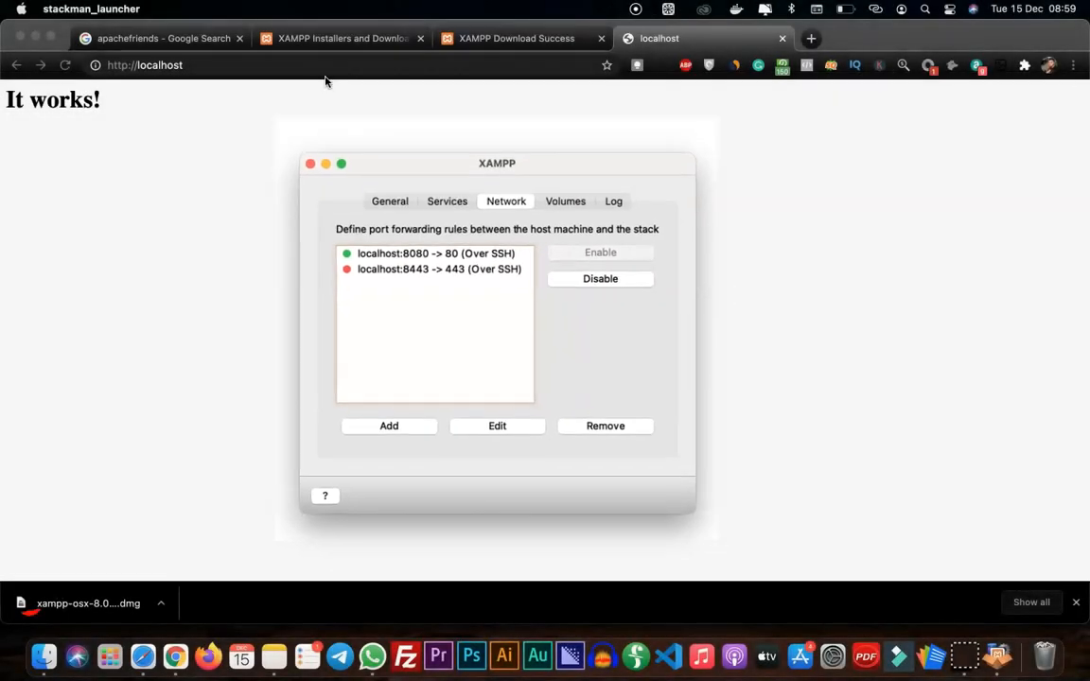
Load the XAMPP dashboard at localhost:8080 in Chrome and open phpMyAdmin from it
click(324, 66)
text(local)
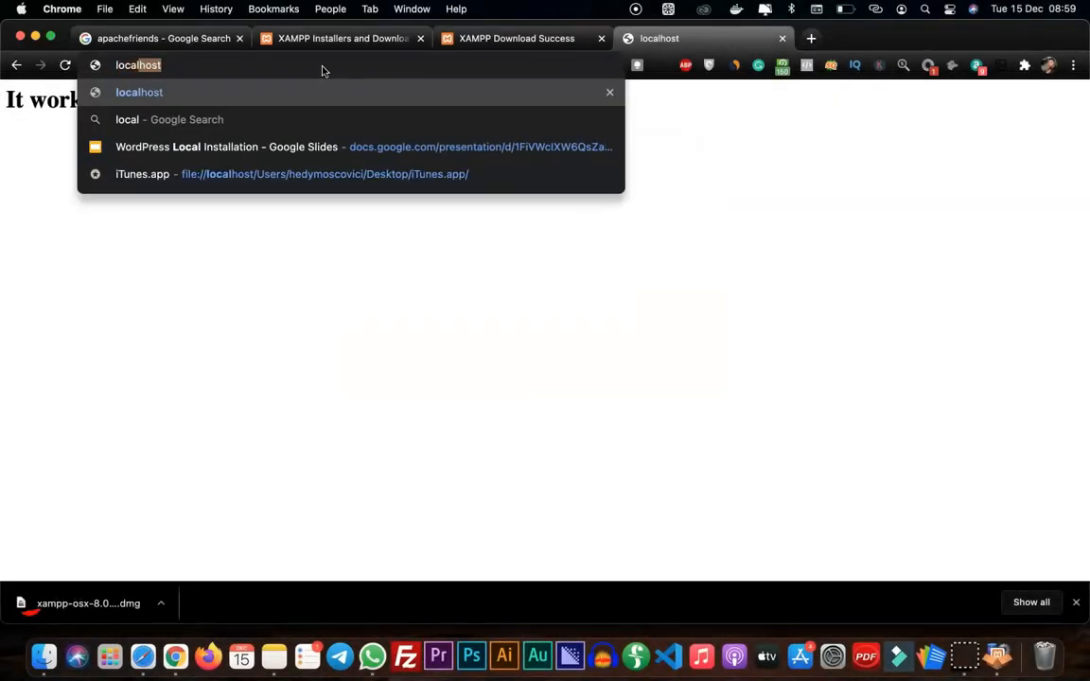
text(host:8080)
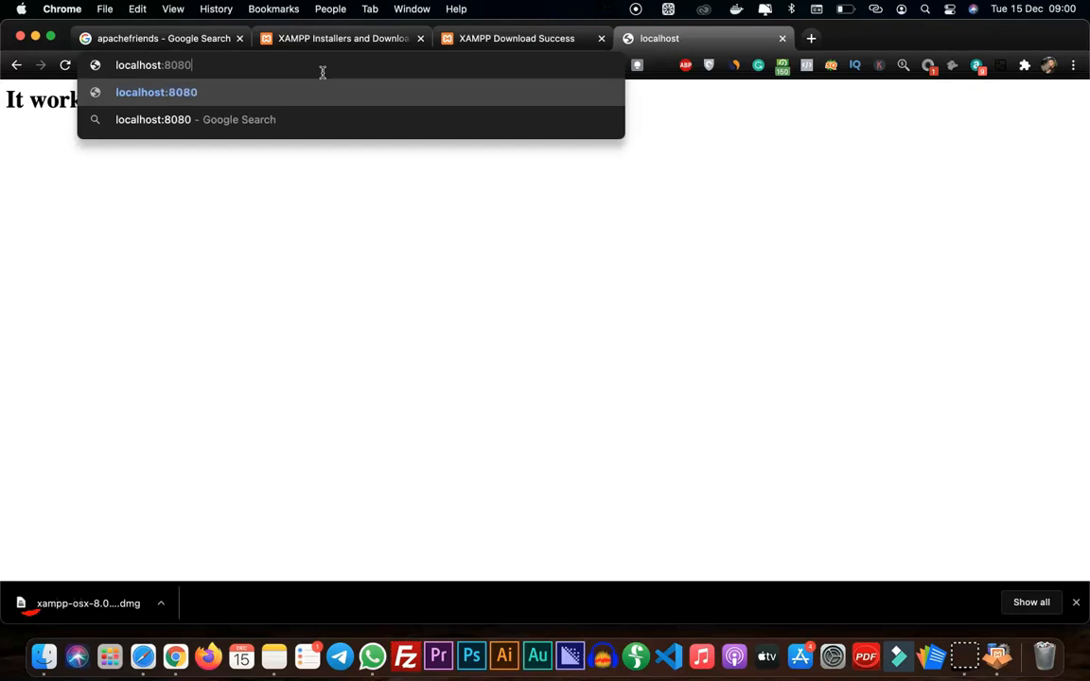
key(Return)
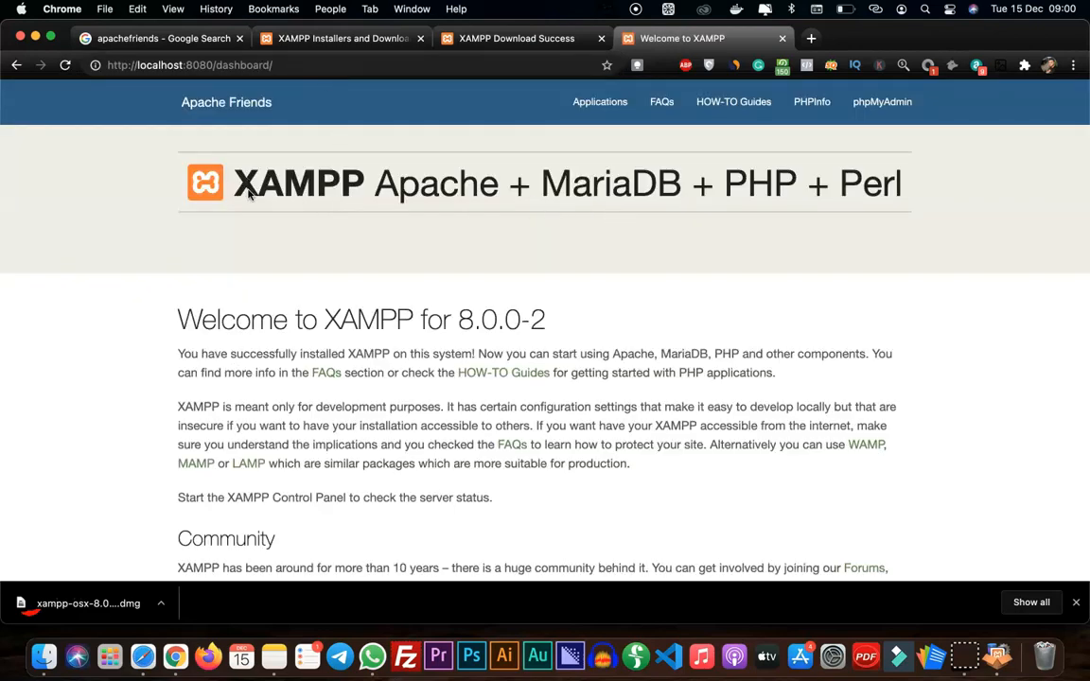
click(888, 106)
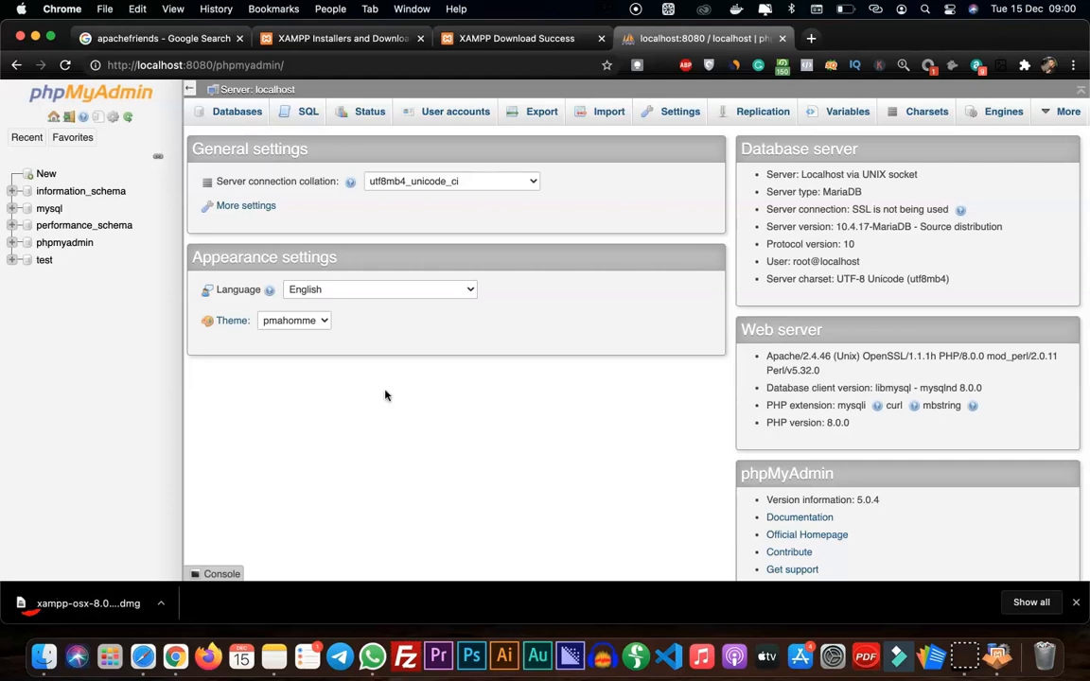
Open wordpress.org in a new browser tab and go to its Get WordPress download page
click(811, 38)
text(ordpress)
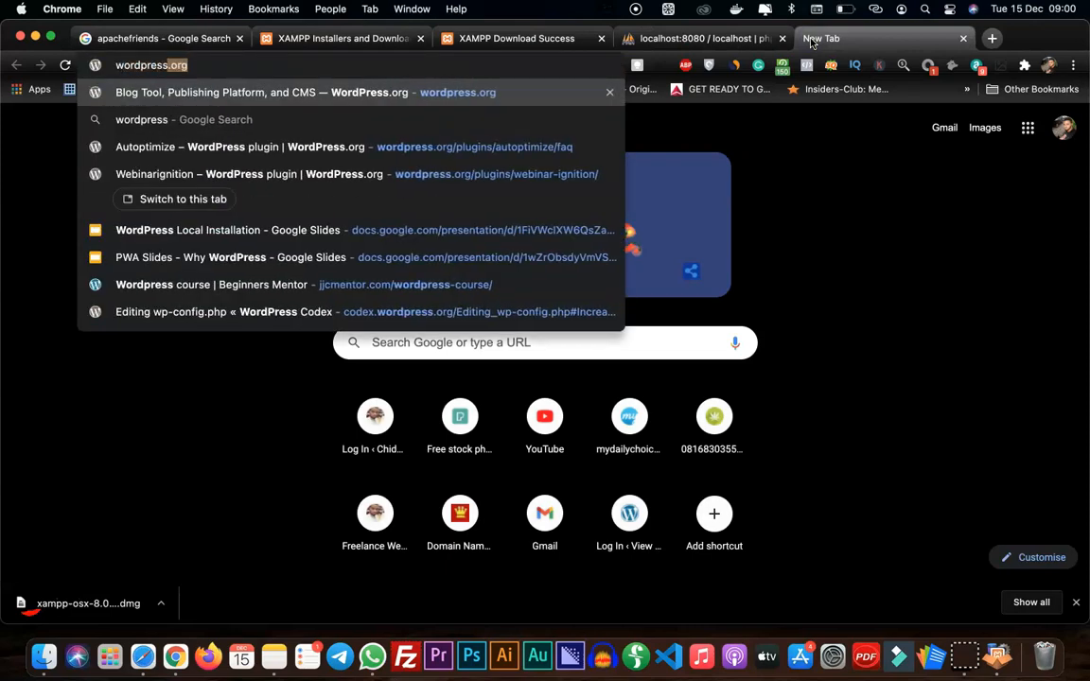
key(Return)
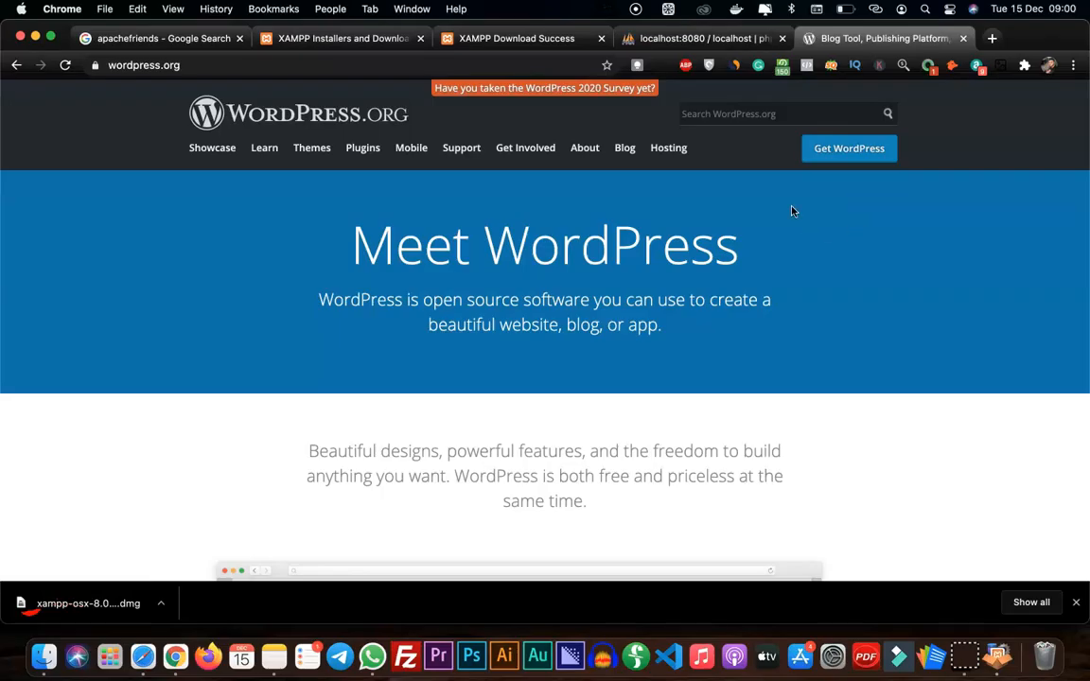
click(857, 154)
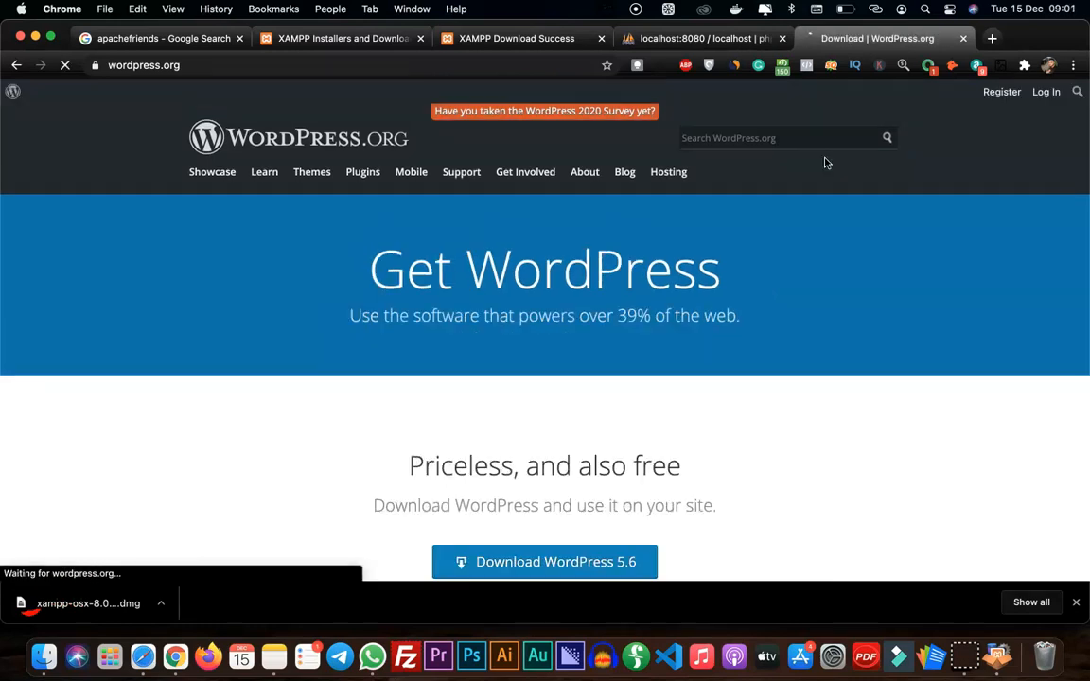
Download WordPress 5.6 to the Desktop as wordpress-5.6.zip, dismiss the thank-you popup, and show the file in Finder
scroll(668, 310, down, 3)
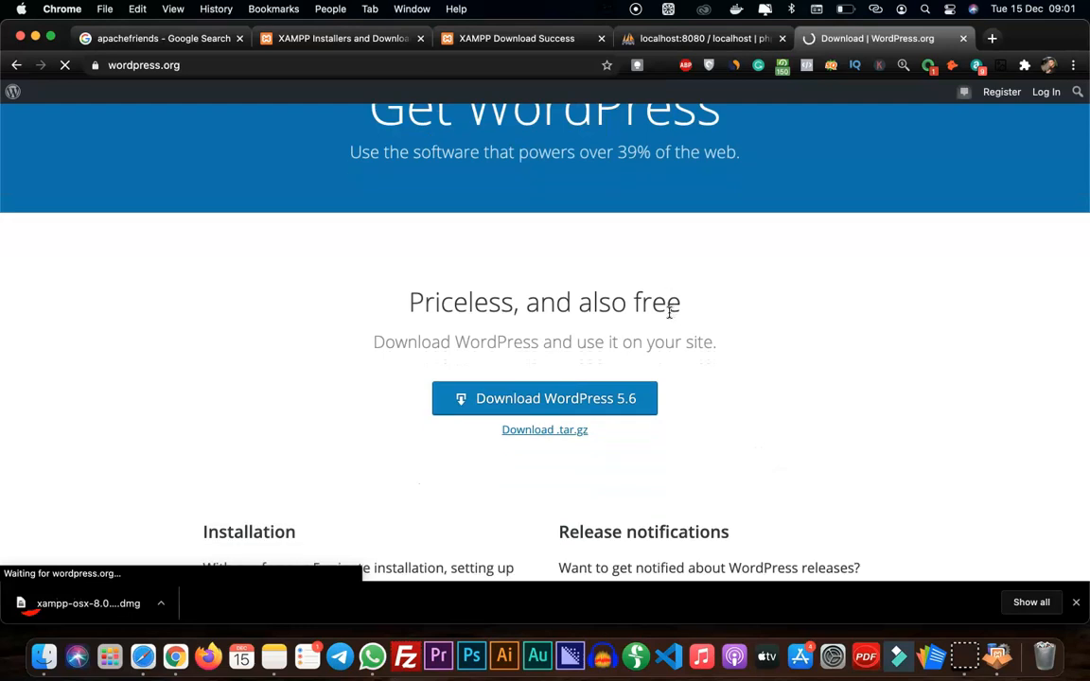
click(553, 400)
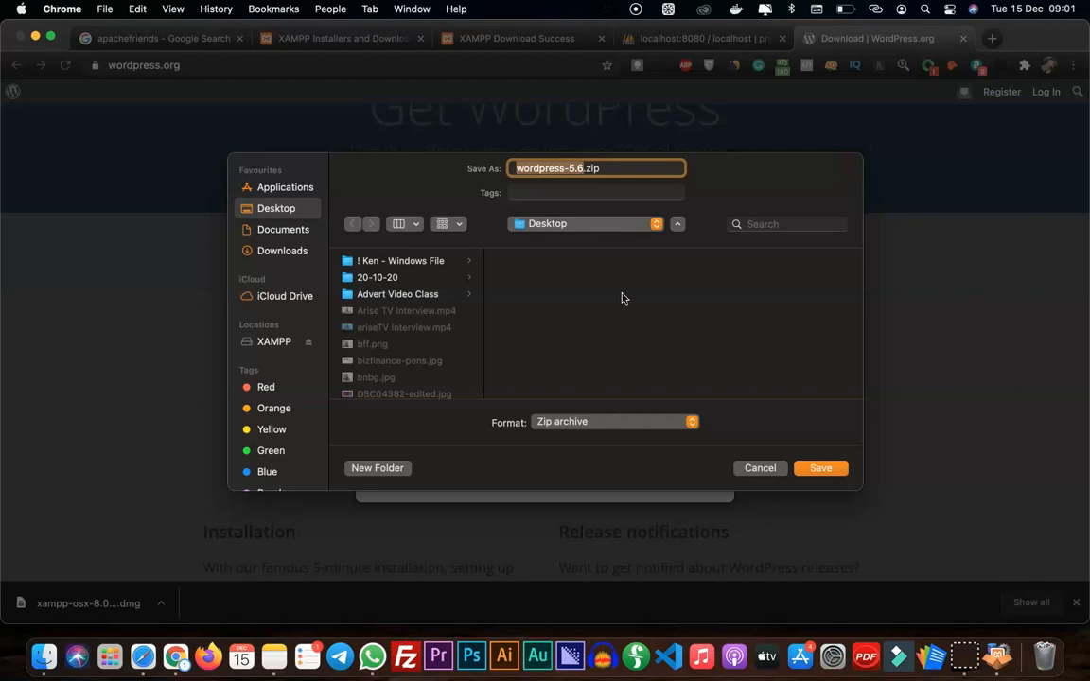
click(832, 470)
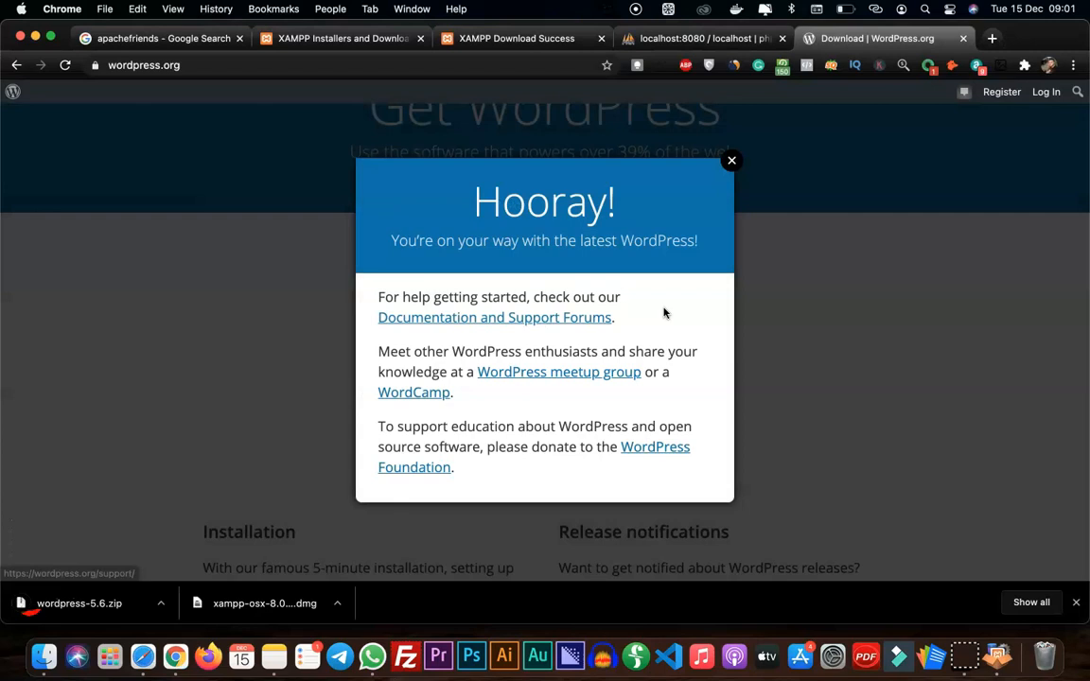
click(731, 159)
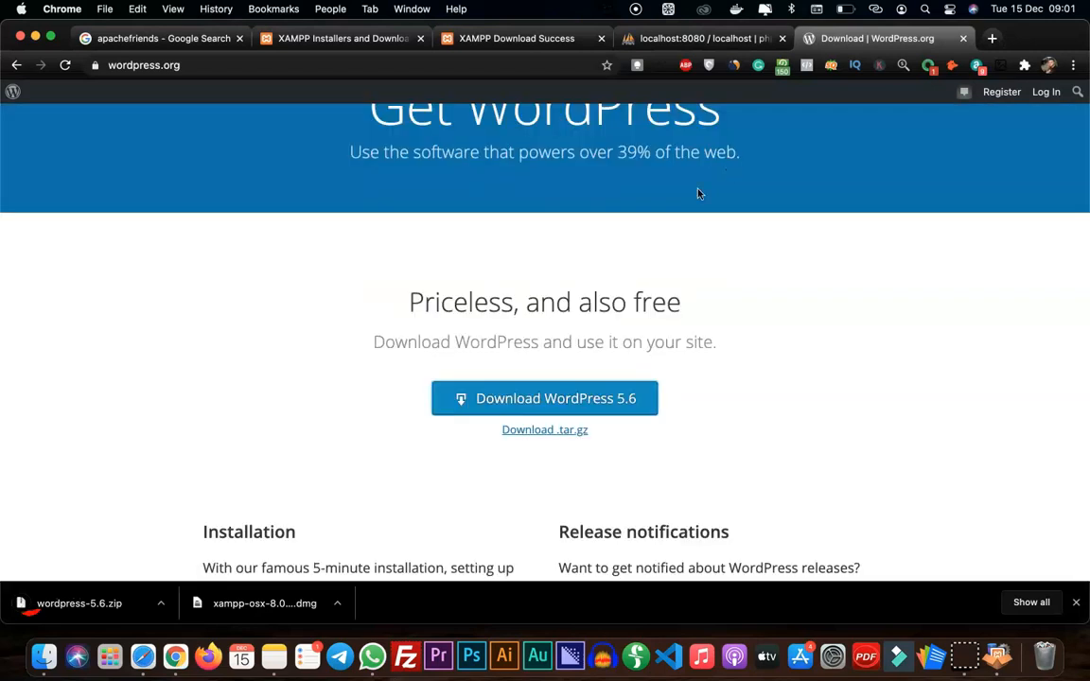
click(159, 603)
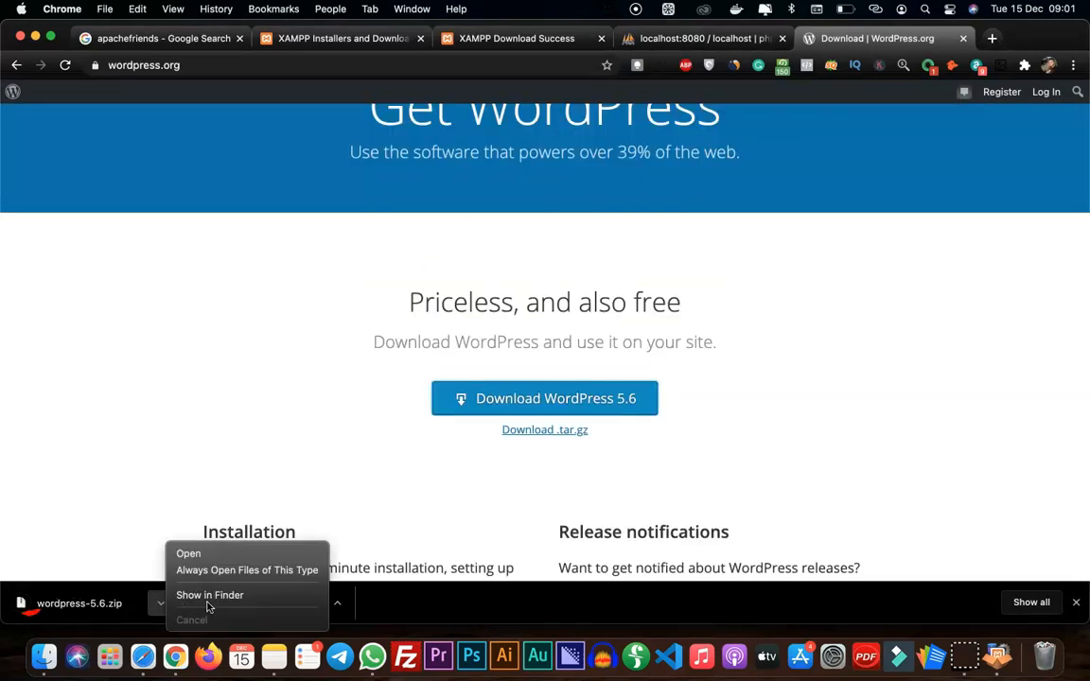
click(209, 596)
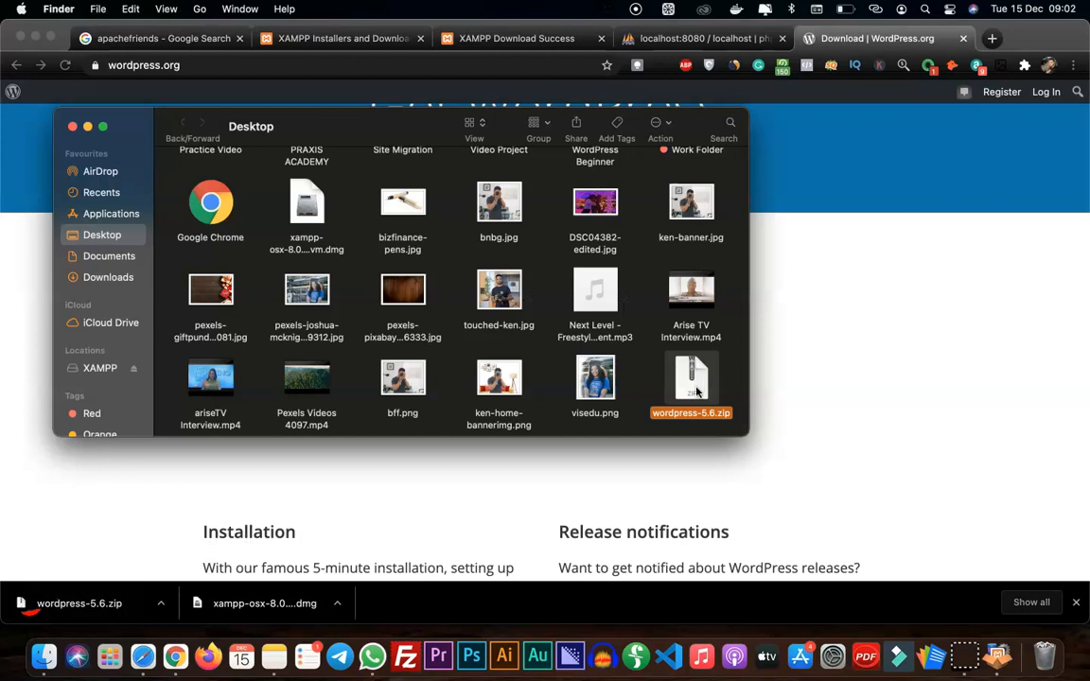
Extract wordpress-5.6.zip with Keka, check the contents of the extracted wordpress folder, and return to the Desktop folder
right_click(696, 389)
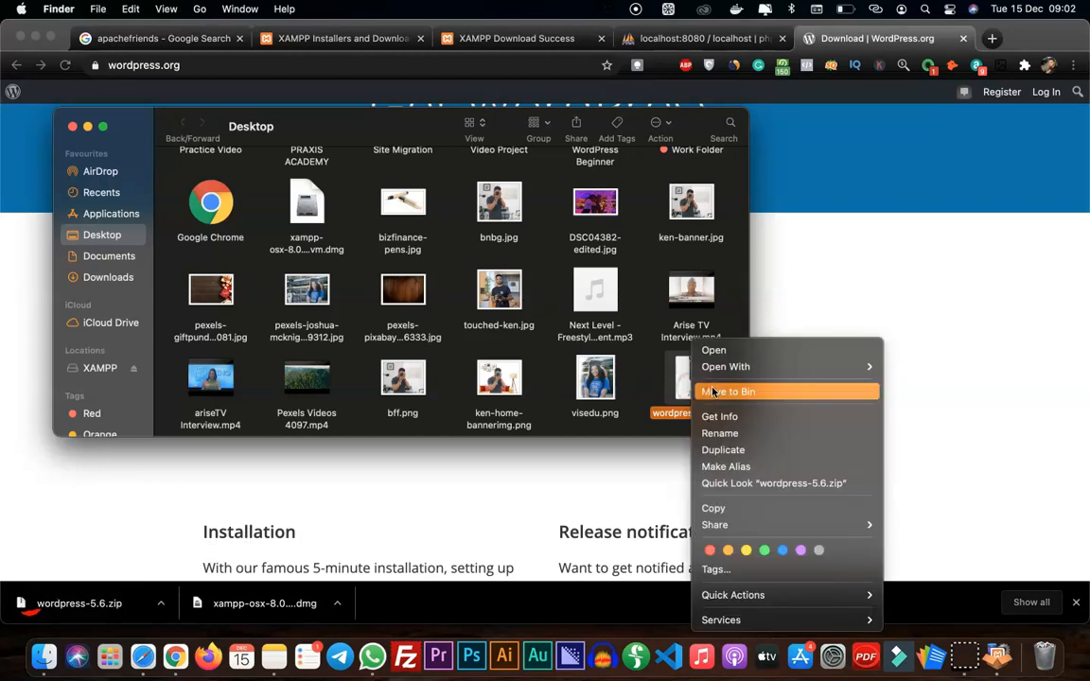
mouse_move(729, 367)
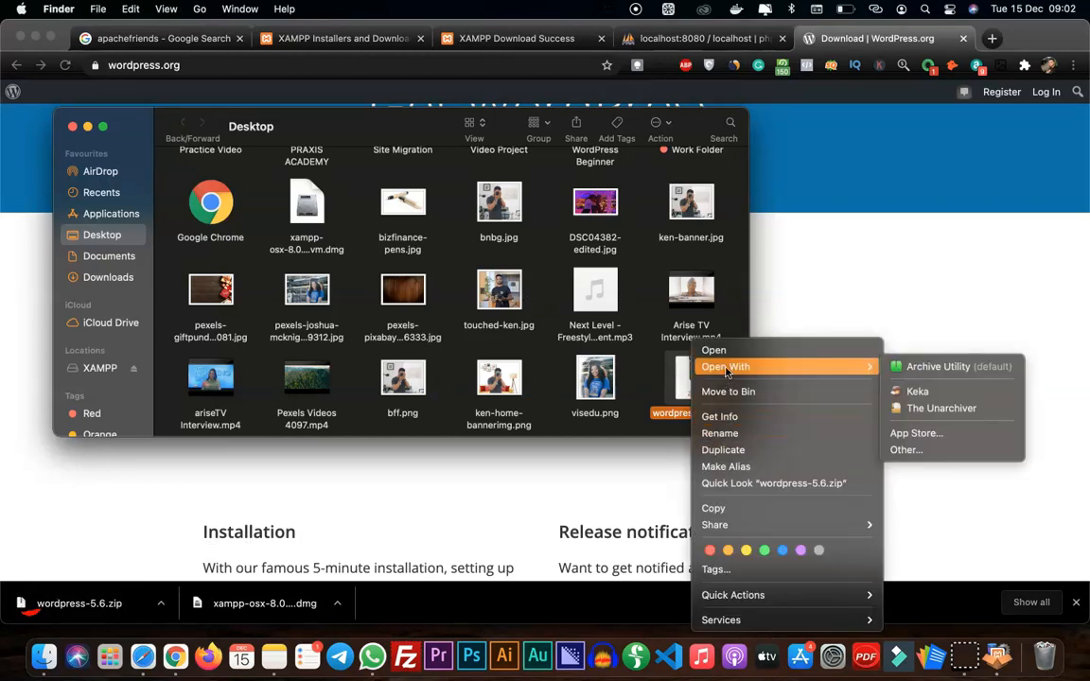
click(932, 389)
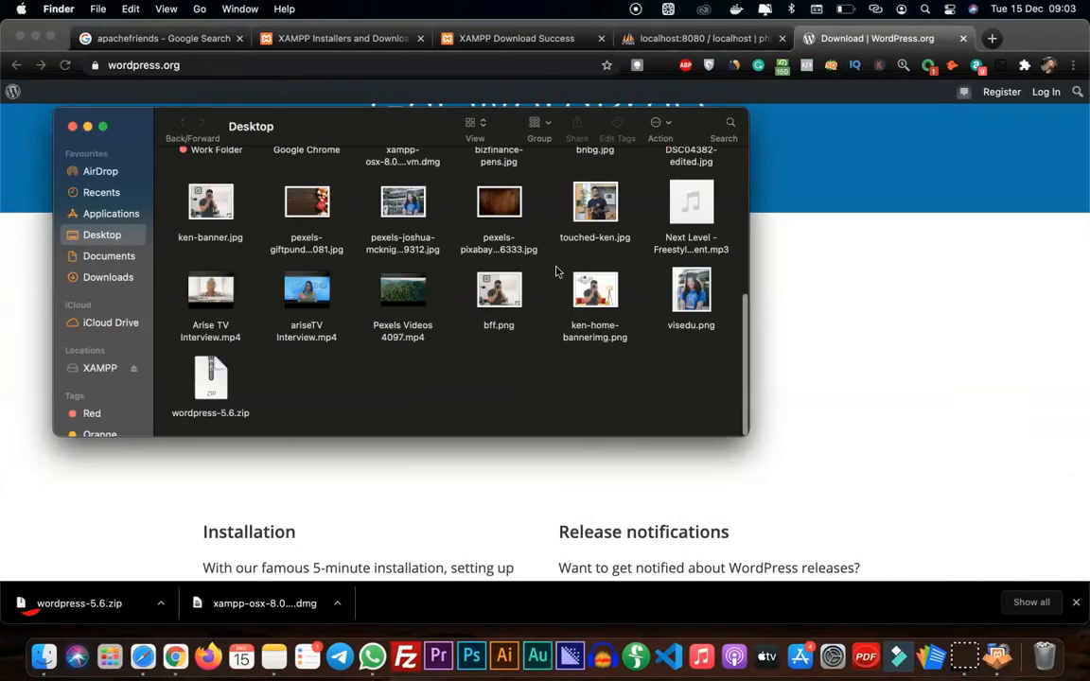
scroll(545, 272, up, 5)
scroll(556, 271, up, 2)
click(597, 286)
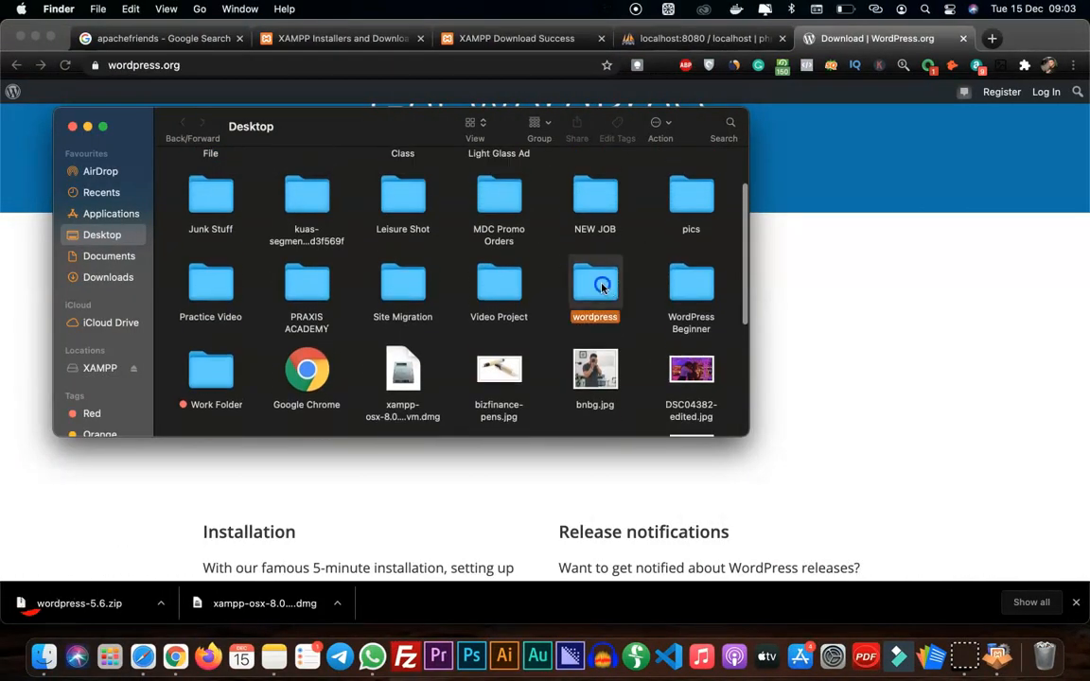
double_click(602, 286)
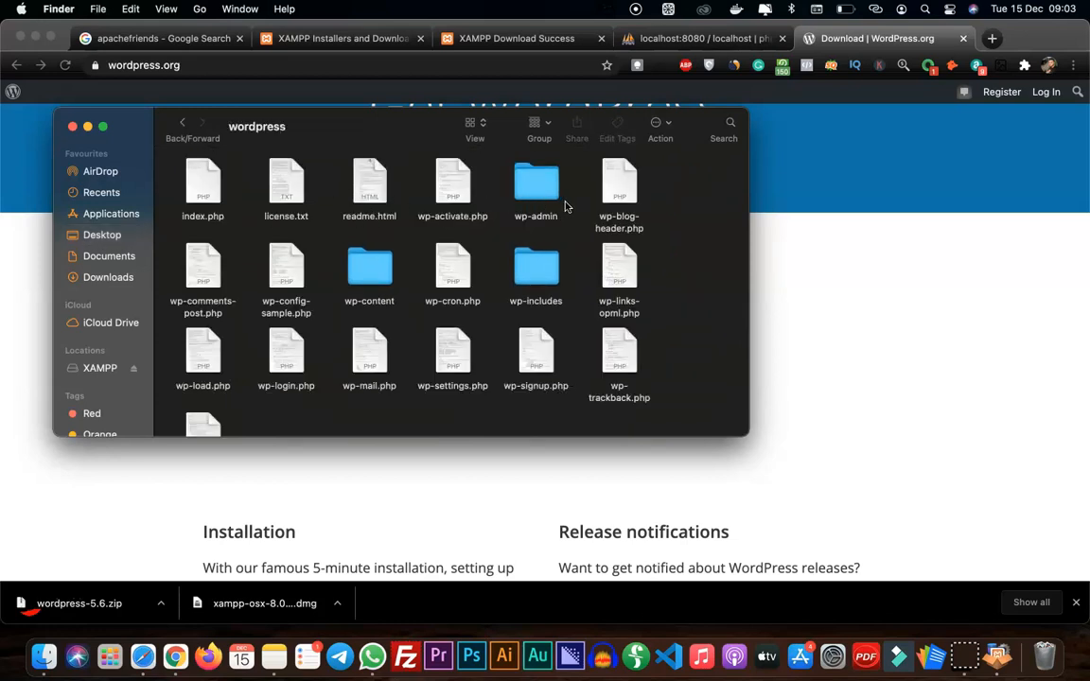
key(super+bracketleft)
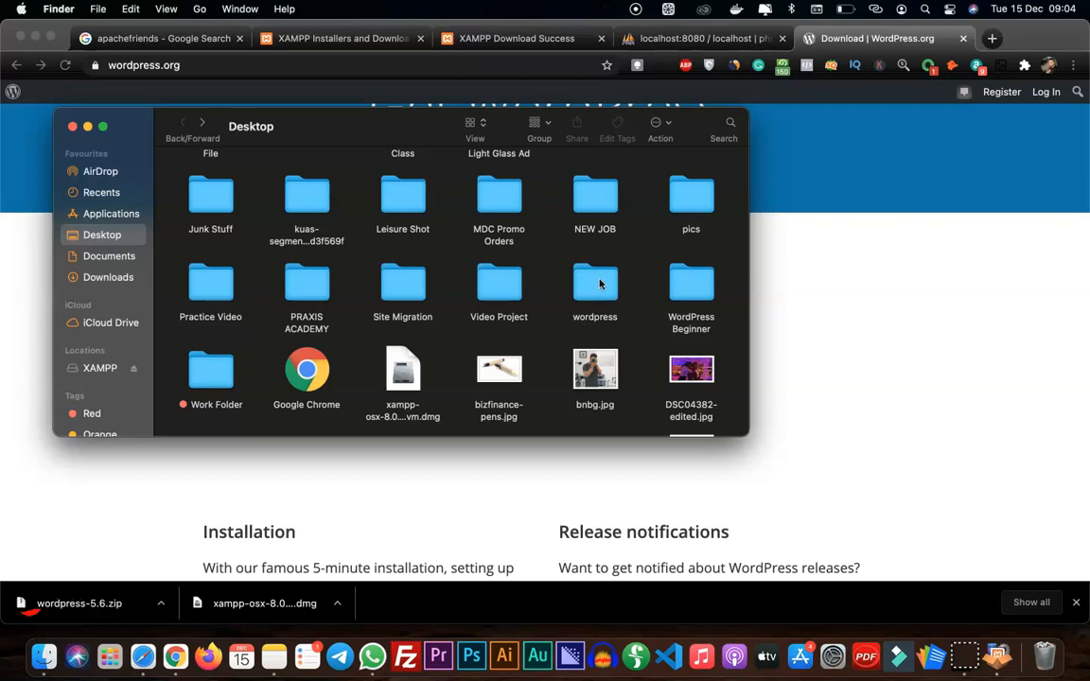
Switch to phpMyAdmin in Chrome and create a database named dimilliondb with the utf8mb4_general_ci collation
click(820, 170)
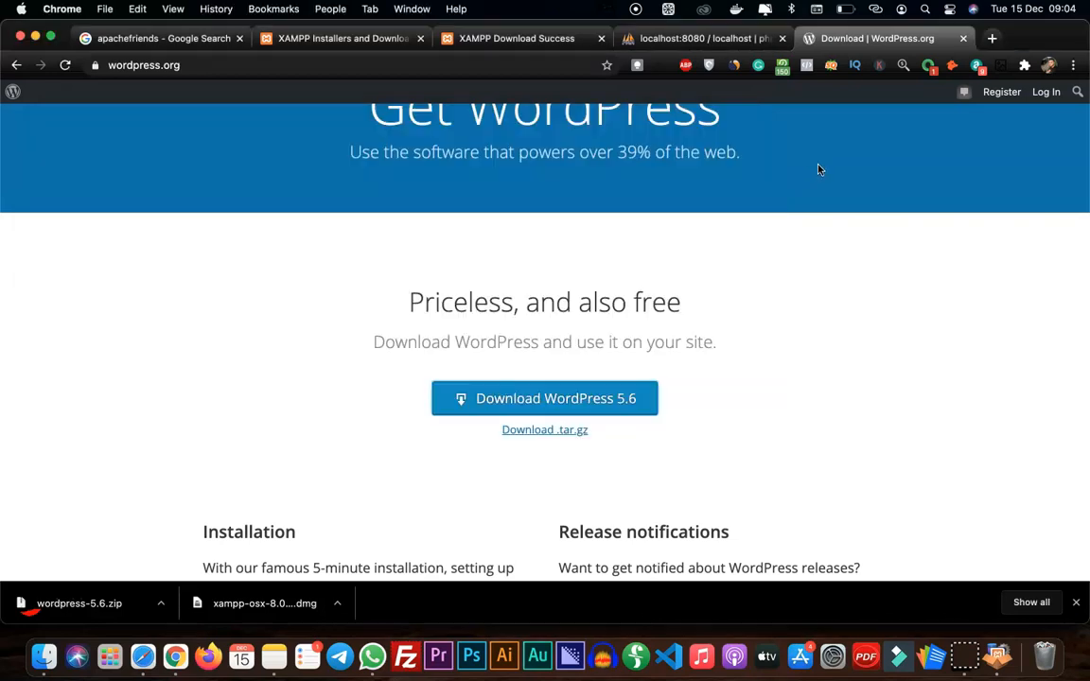
click(683, 40)
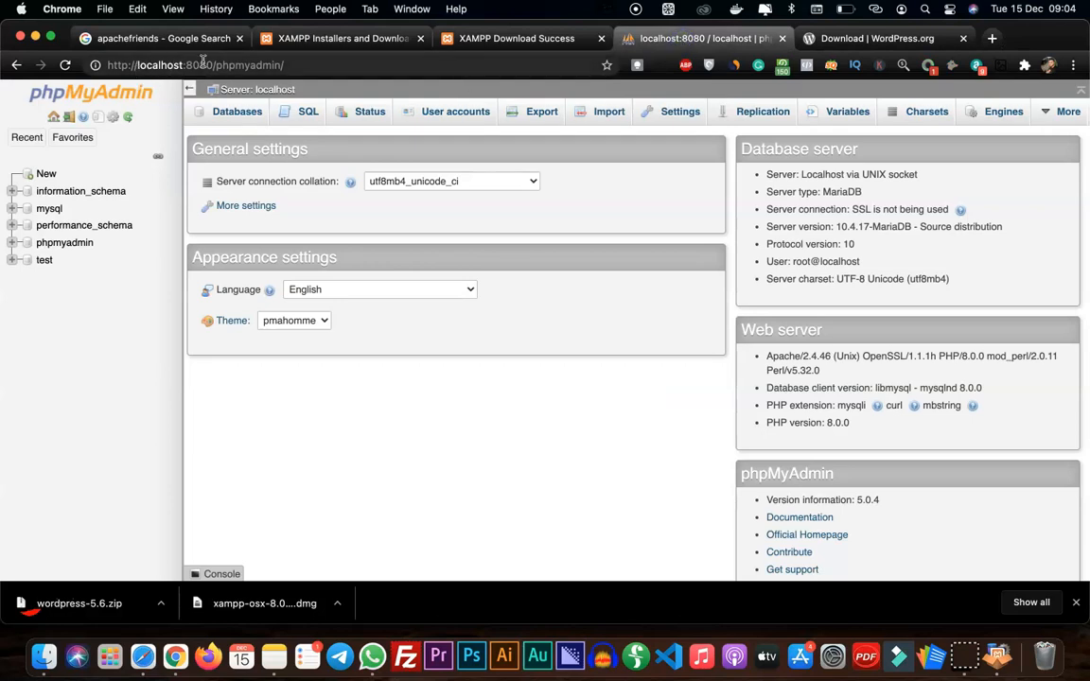
click(232, 114)
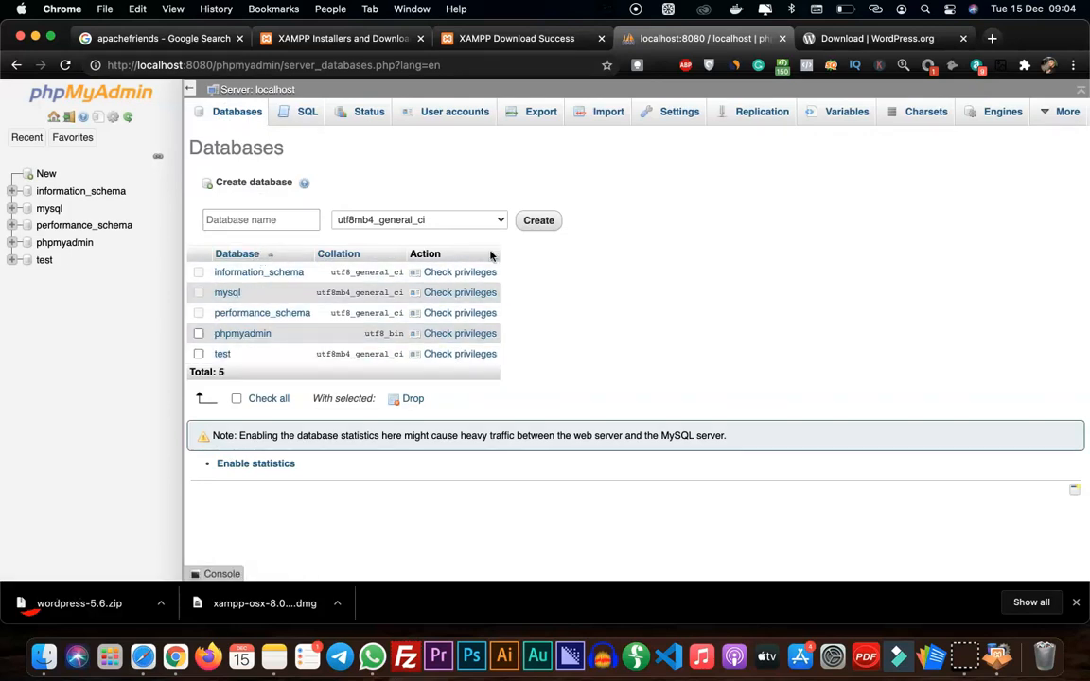
click(250, 226)
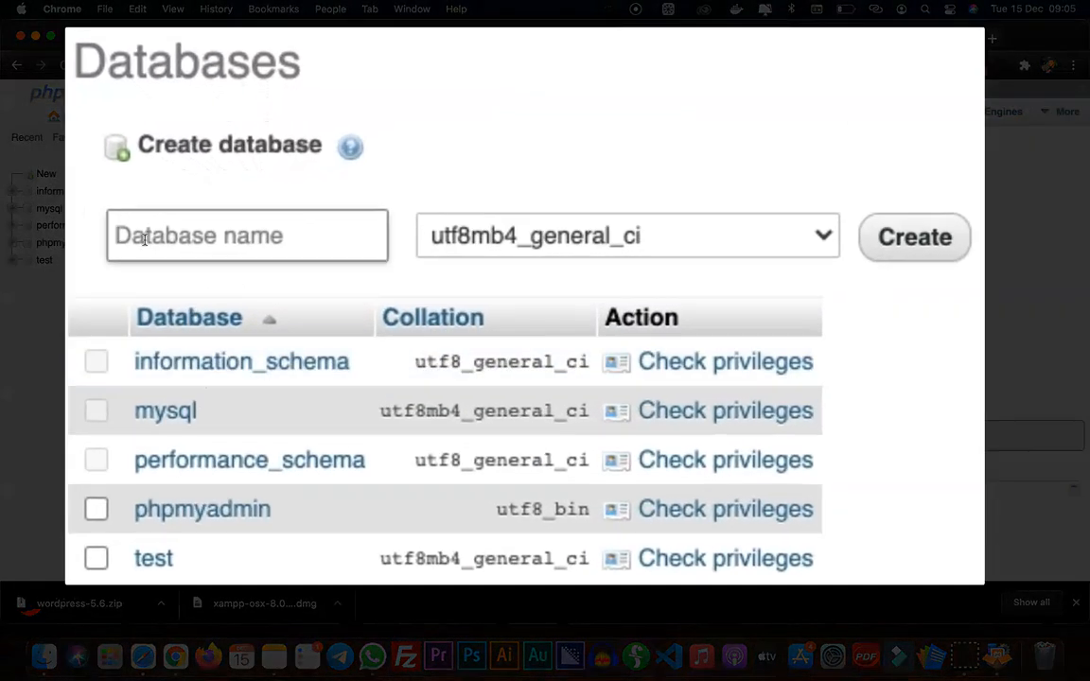
text(dimilliondb)
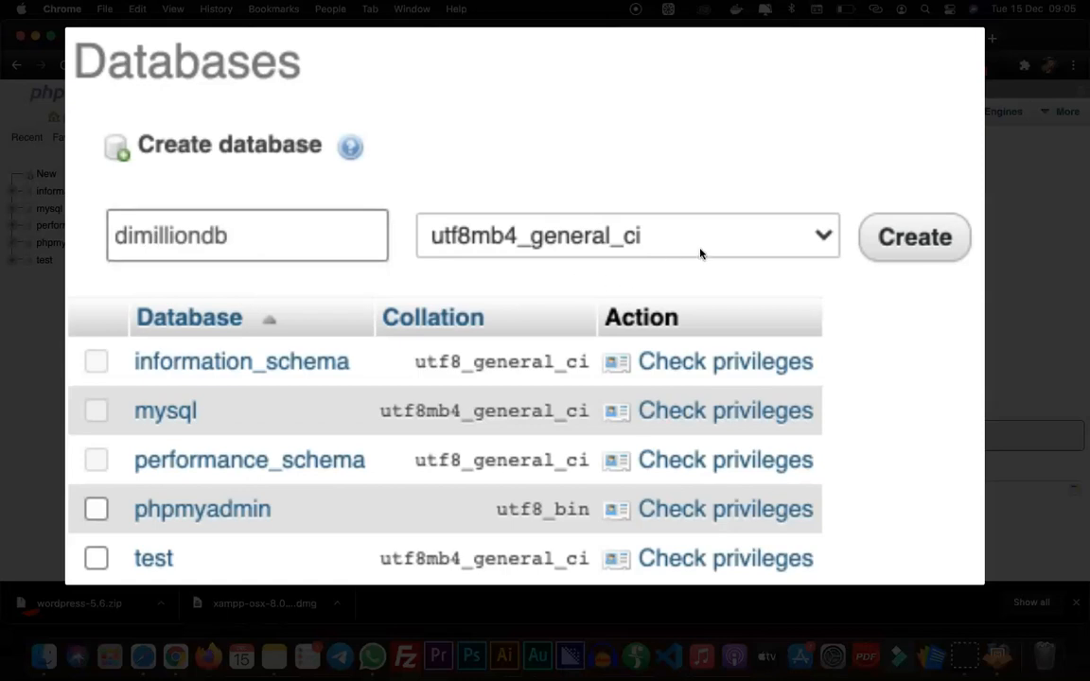
click(822, 235)
click(821, 237)
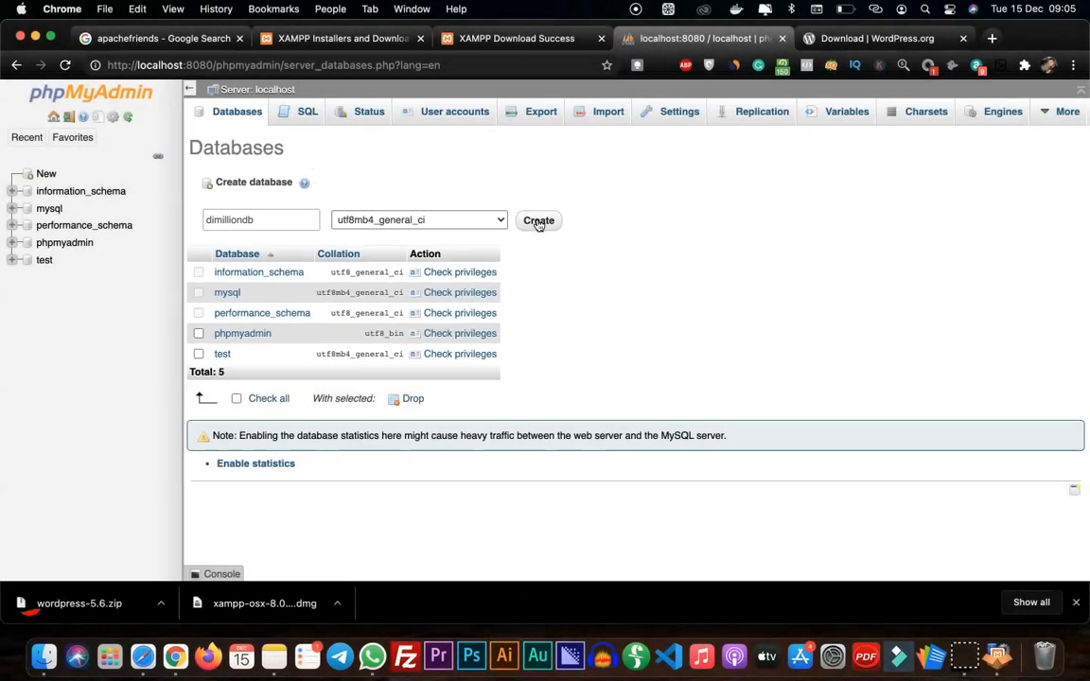
click(538, 222)
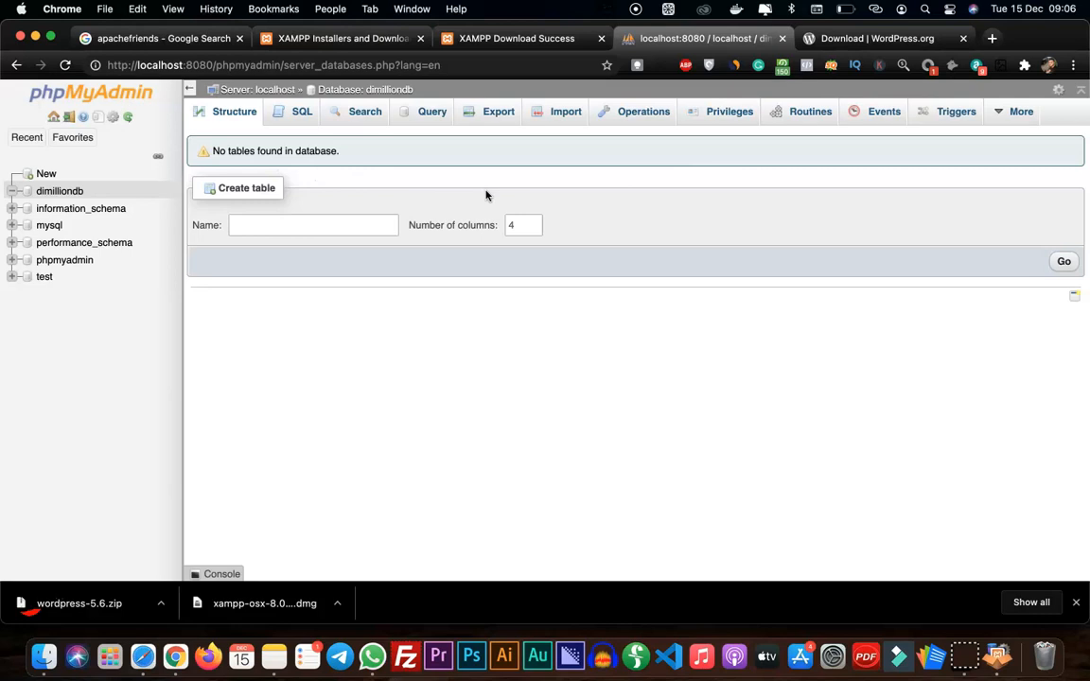
In Finder, rename the Desktop's wordpress folder as dimillion, view its contents, and return to the Desktop folder
click(43, 656)
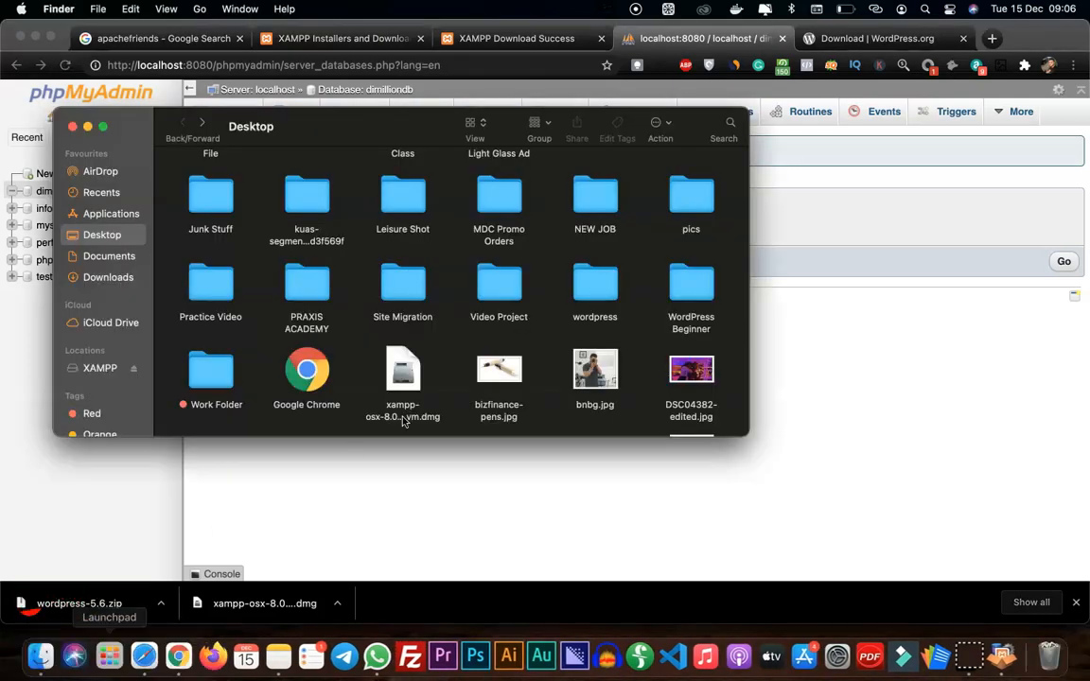
click(595, 301)
text(dimillion)
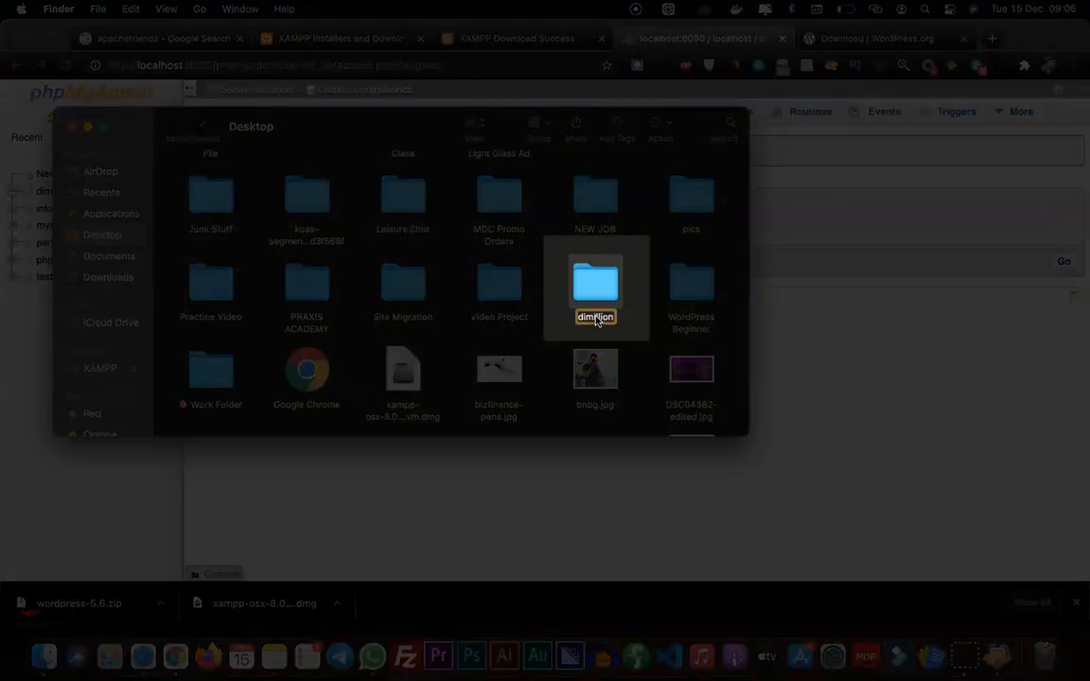
key(Return)
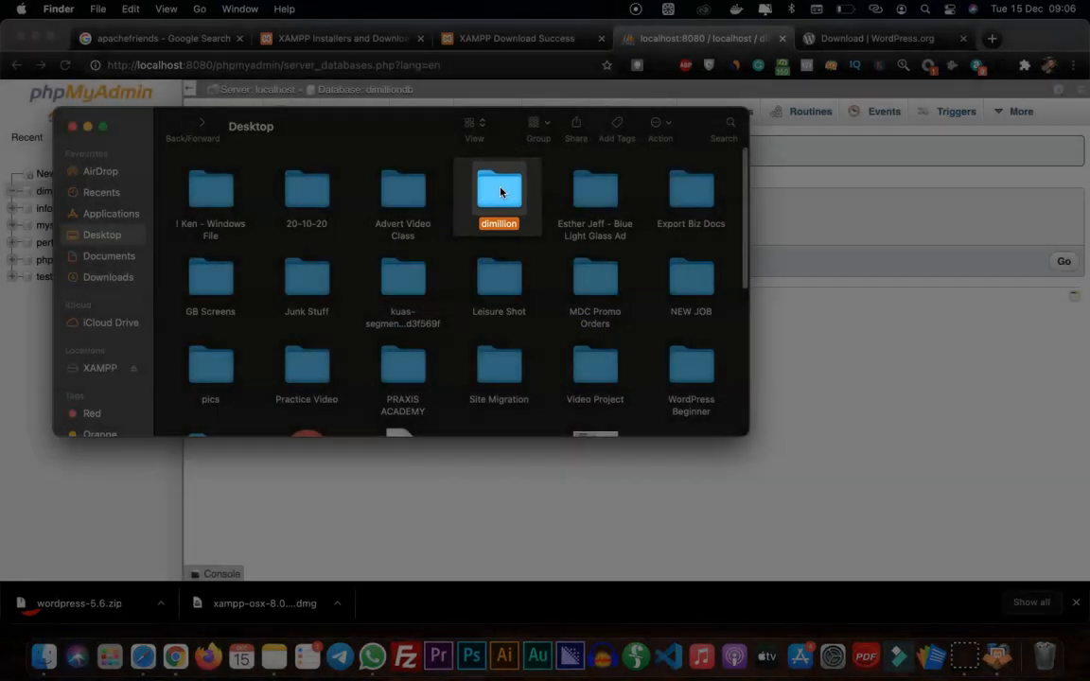
double_click(499, 188)
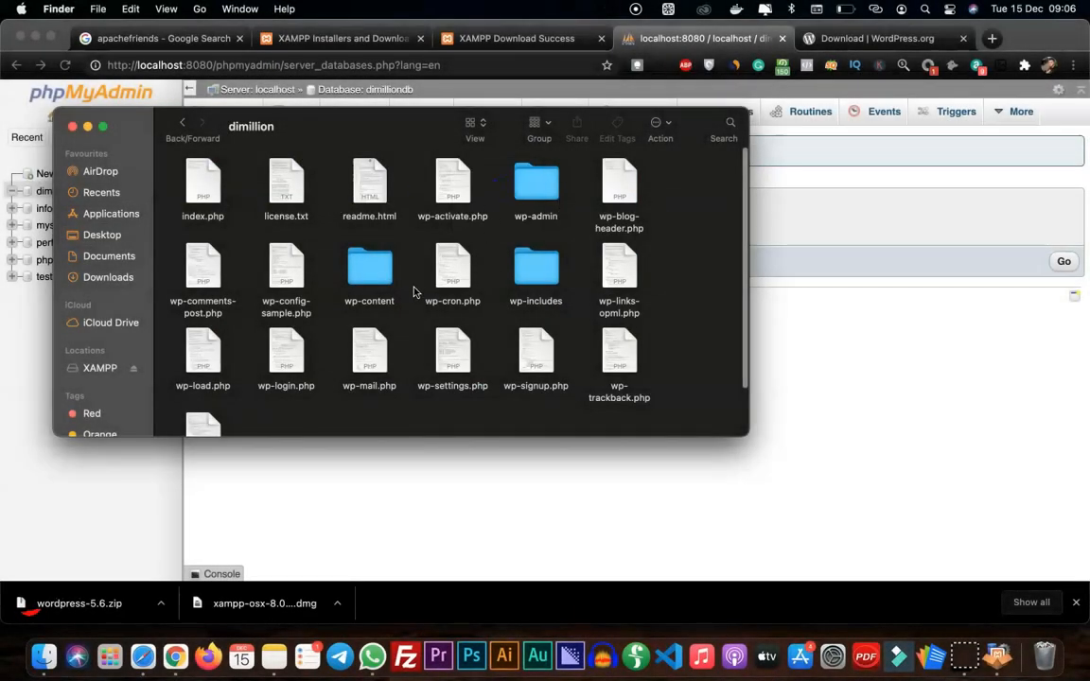
click(183, 123)
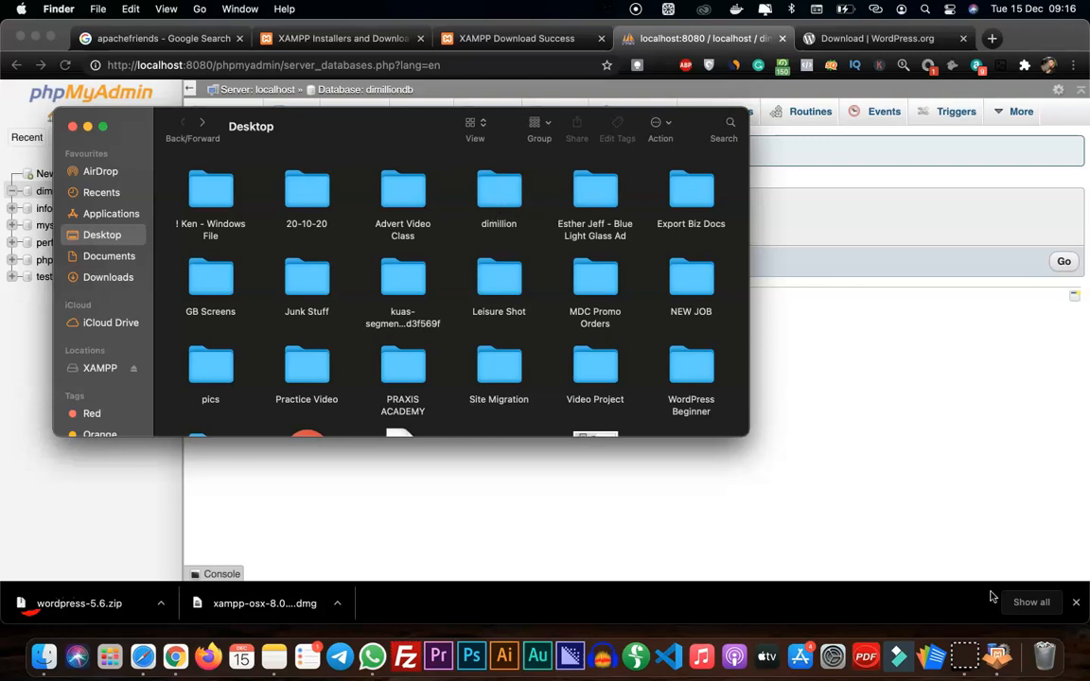
Switch to the XAMPP manager and mount the /opt/lampp volume
click(997, 656)
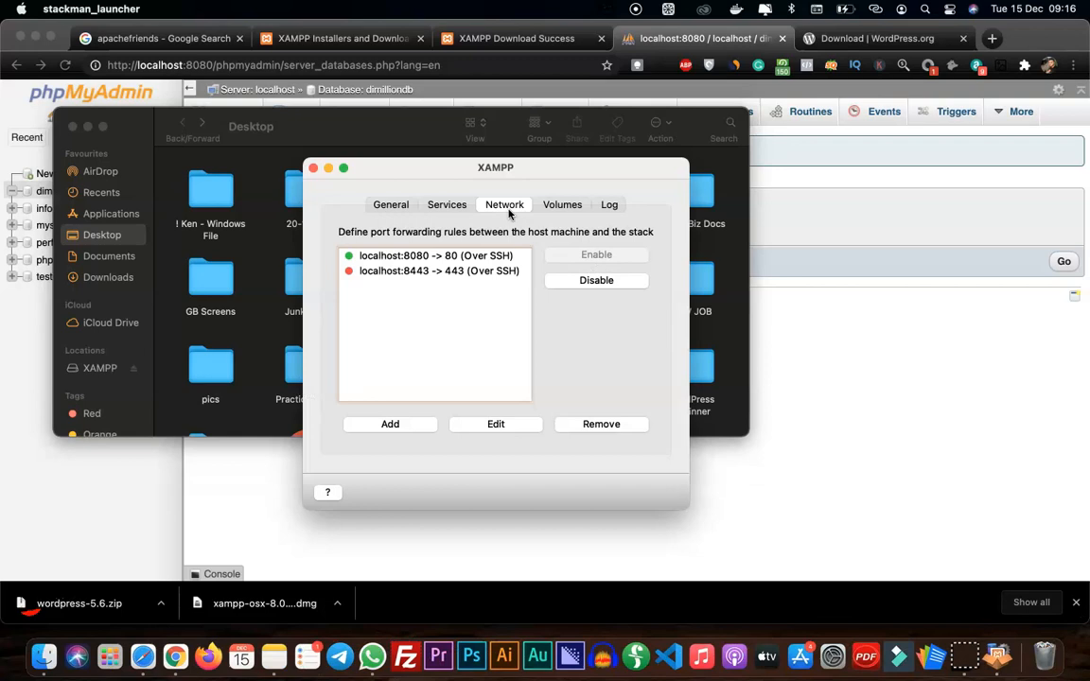
click(561, 205)
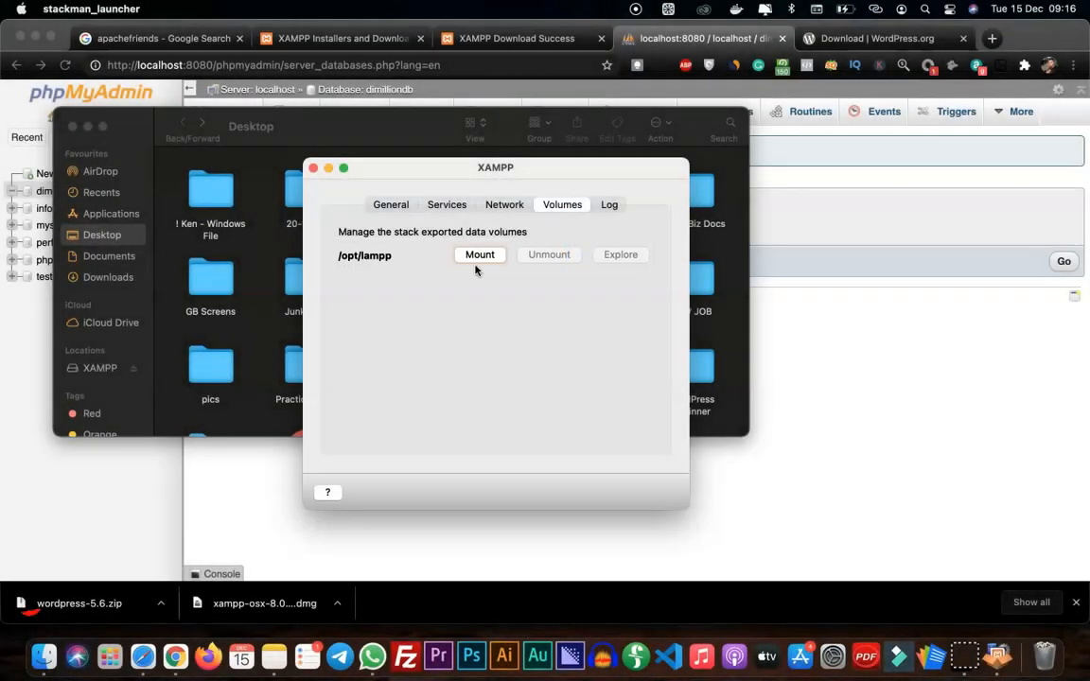
click(480, 256)
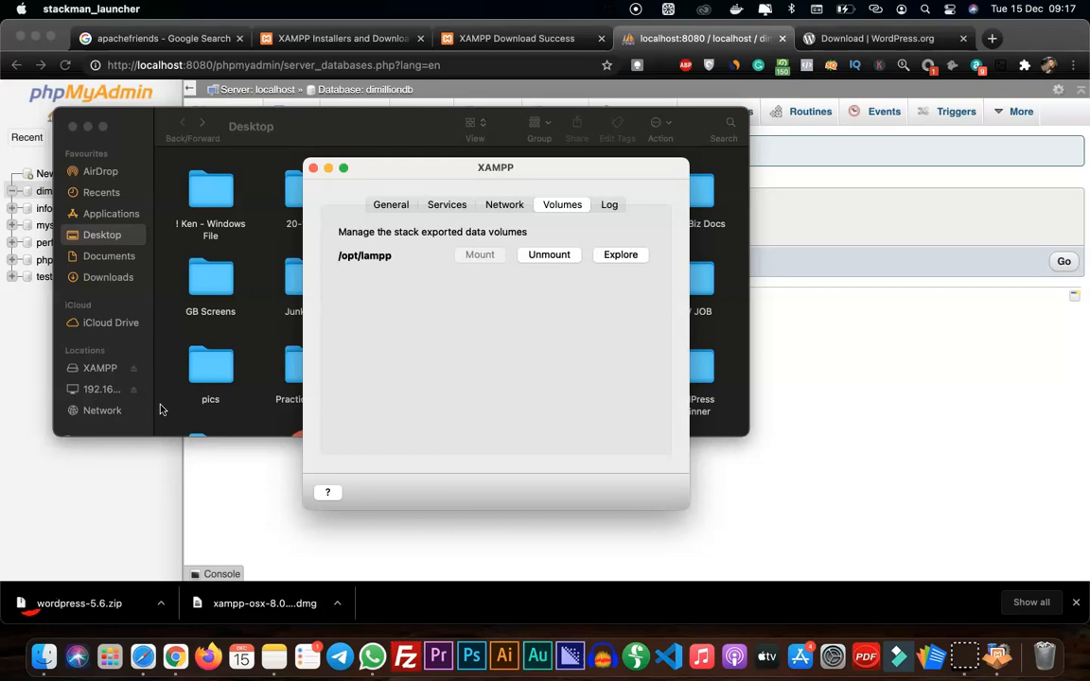
In Finder, open the htdocs folder inside lampp on the mounted 192.168.64.2 location
click(148, 365)
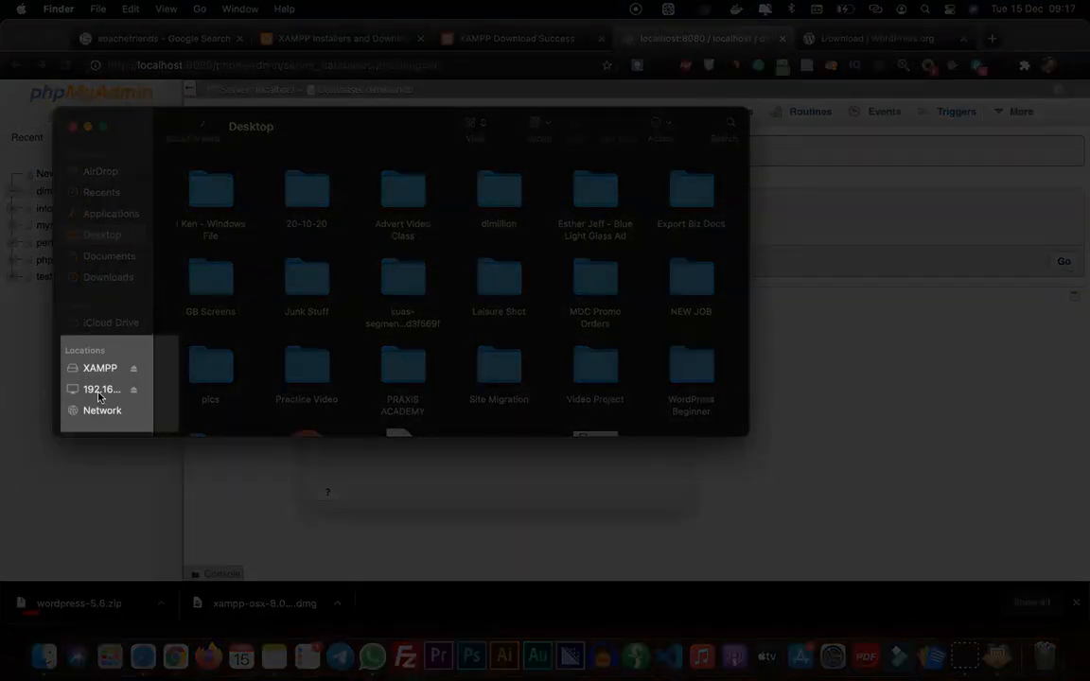
click(98, 393)
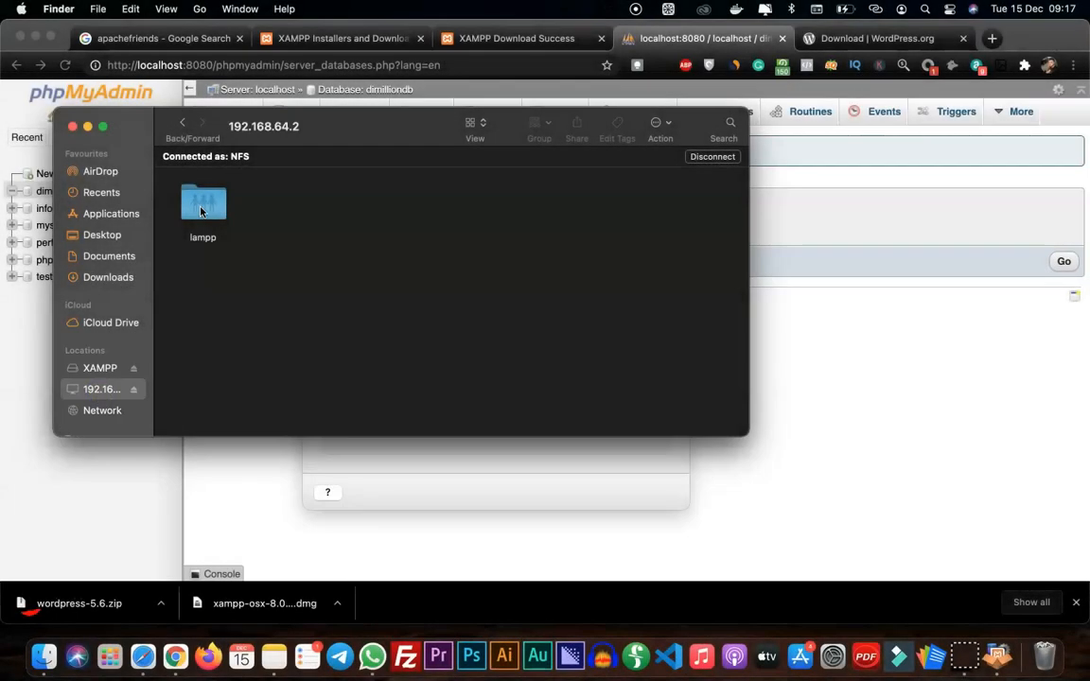
click(201, 212)
double_click(201, 212)
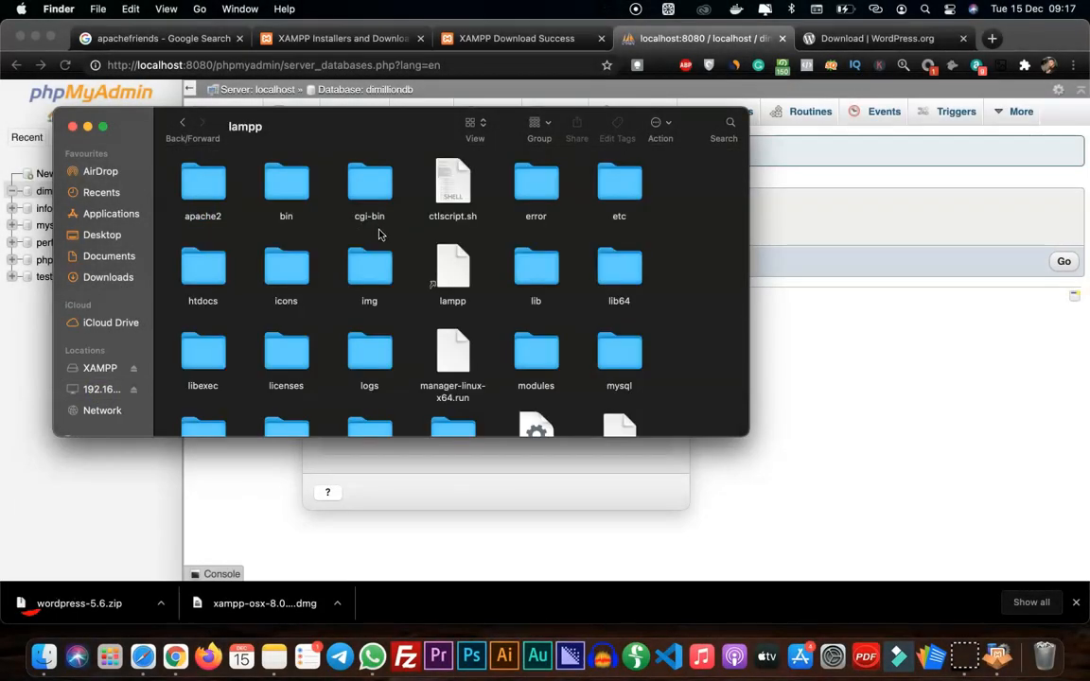
double_click(209, 280)
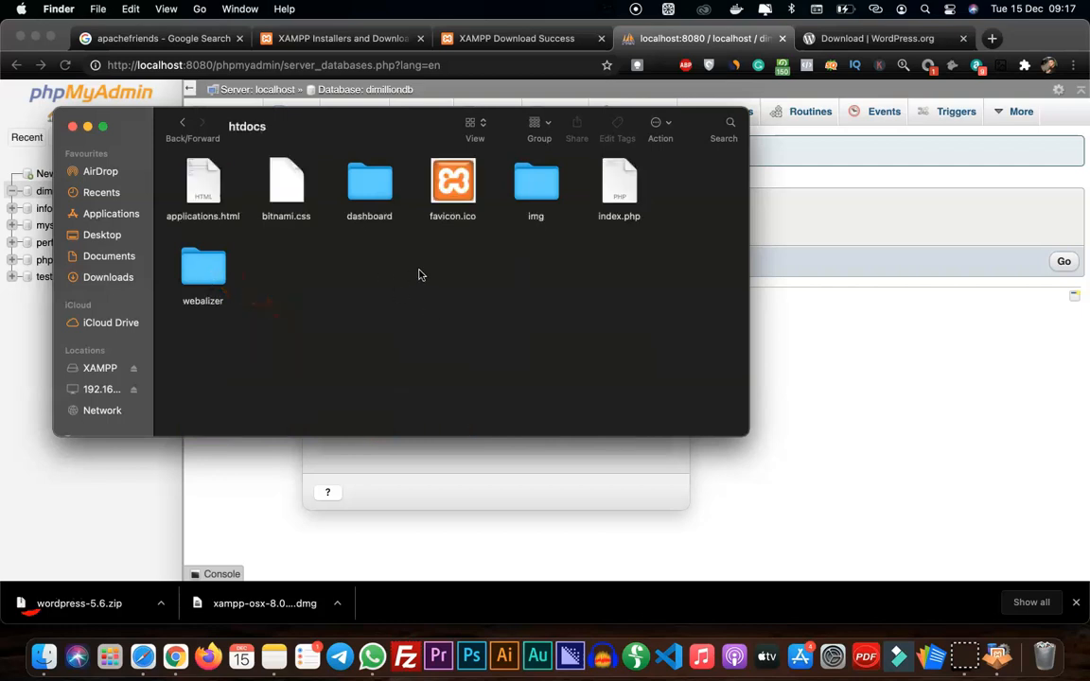
Open the Desktop in a second Finder tab, copy the dimillion folder into htdocs, and bring Finder back to check the copy
right_click(92, 239)
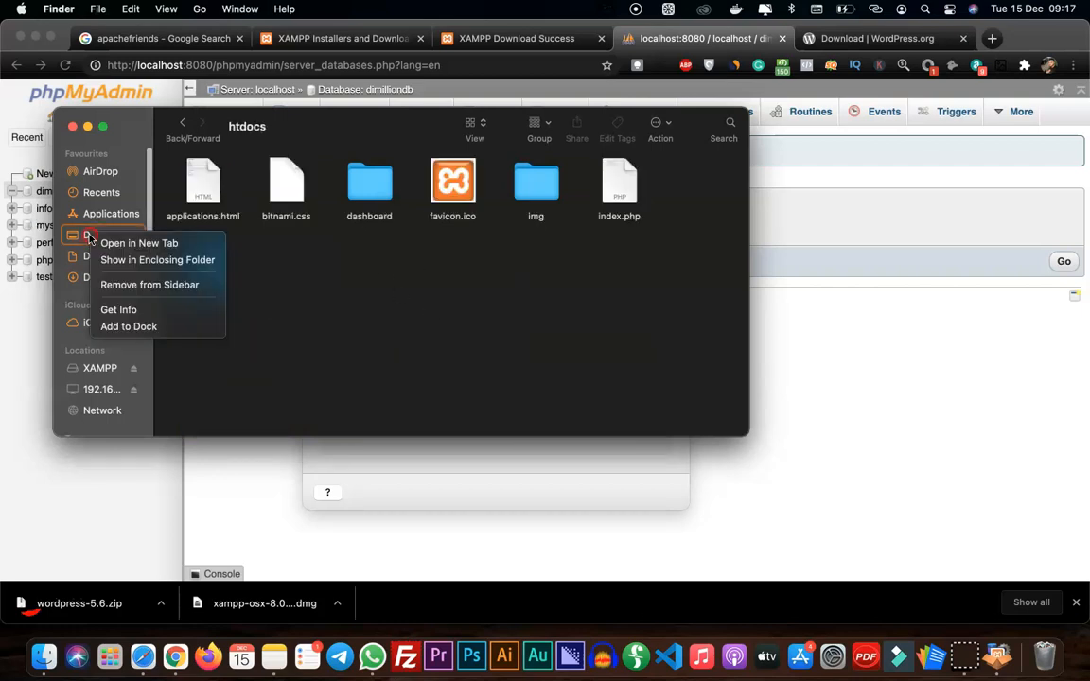
click(156, 245)
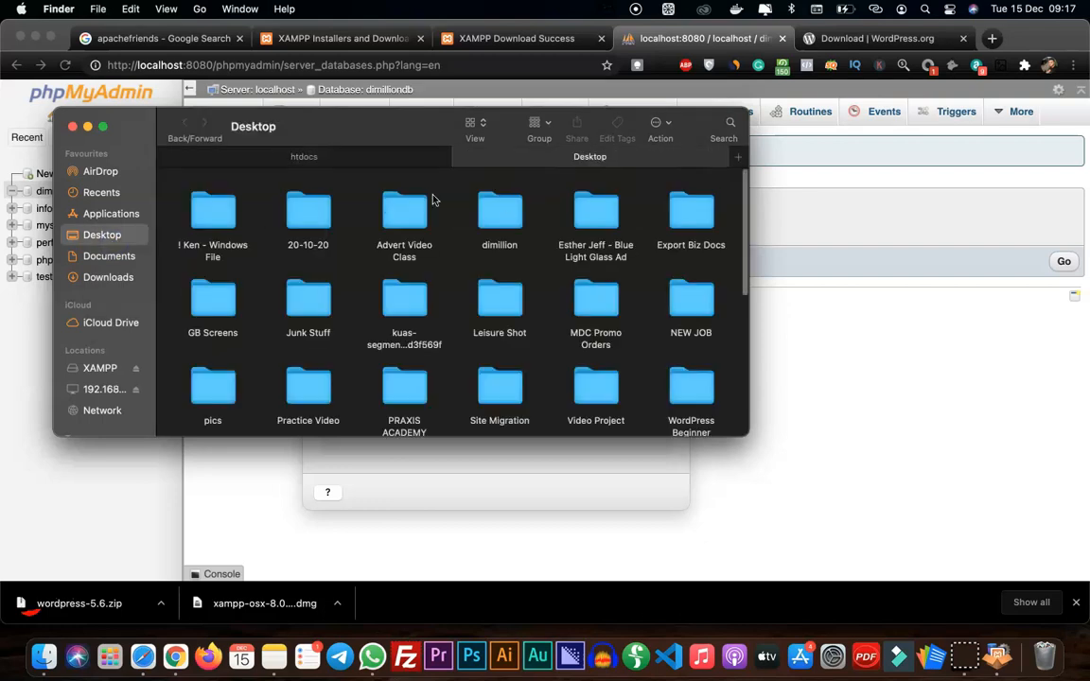
click(507, 217)
drag(507, 217, 368, 317)
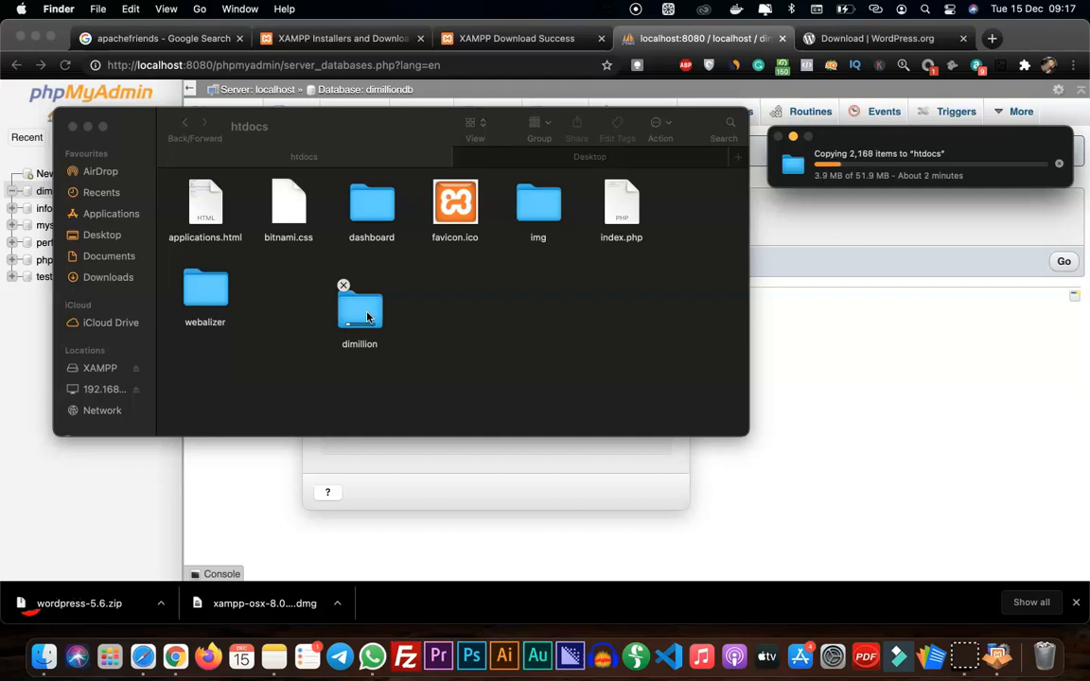
click(255, 464)
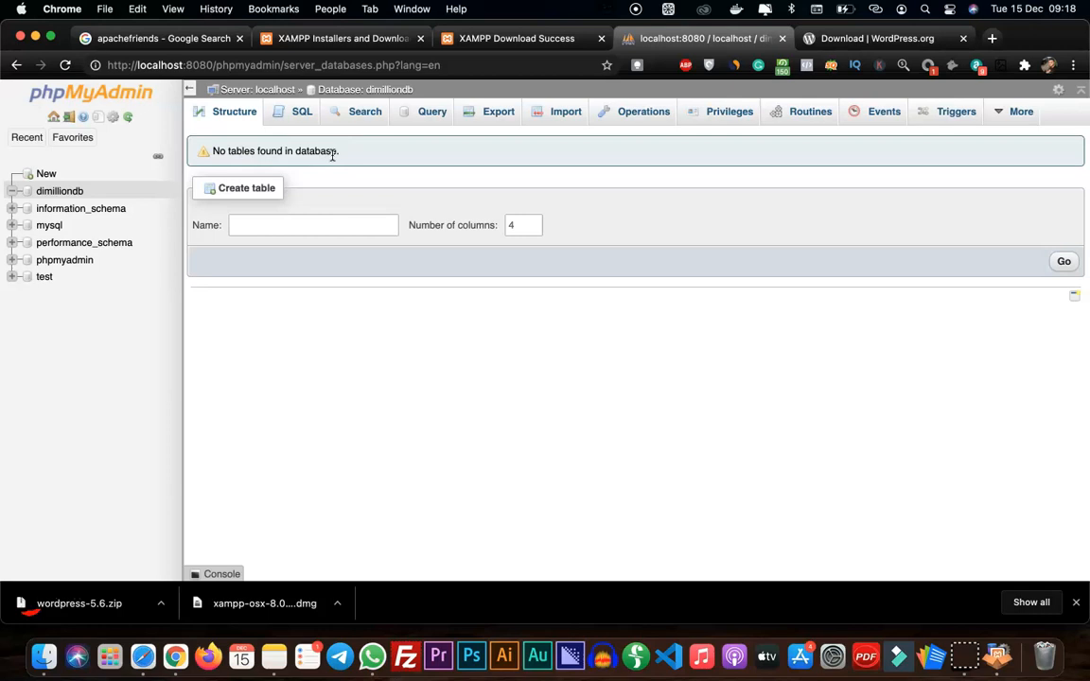
click(42, 646)
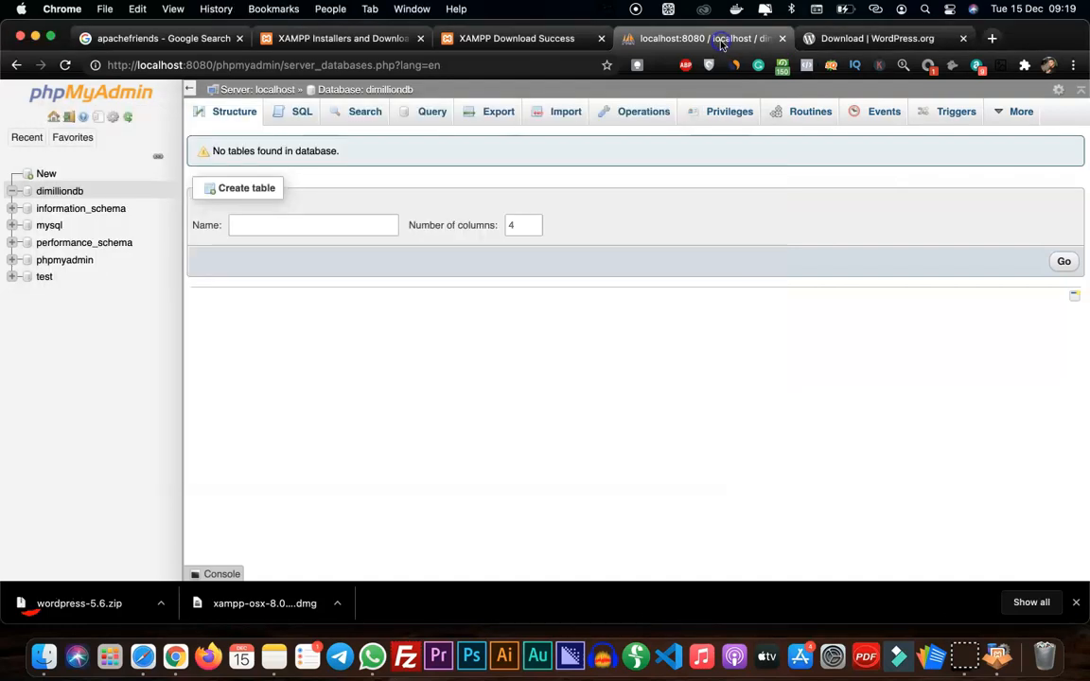
Return to Chrome and load localhost:8080/dimillion in the WordPress download page's tab
click(652, 40)
click(866, 38)
click(452, 65)
text(localhost:8080)
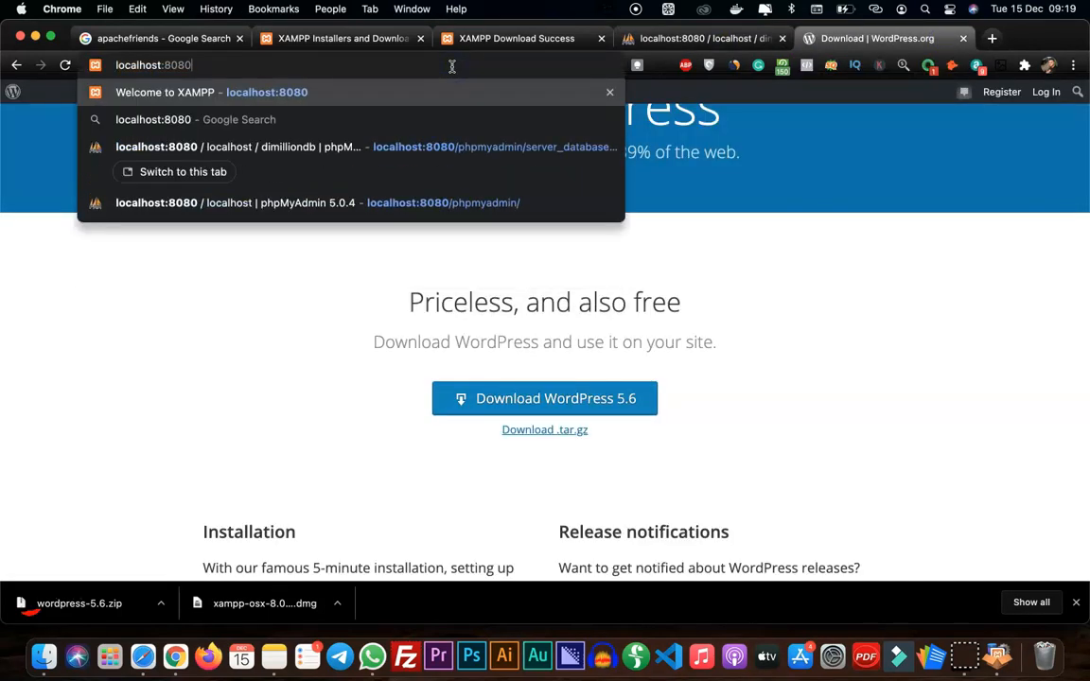
text(/)
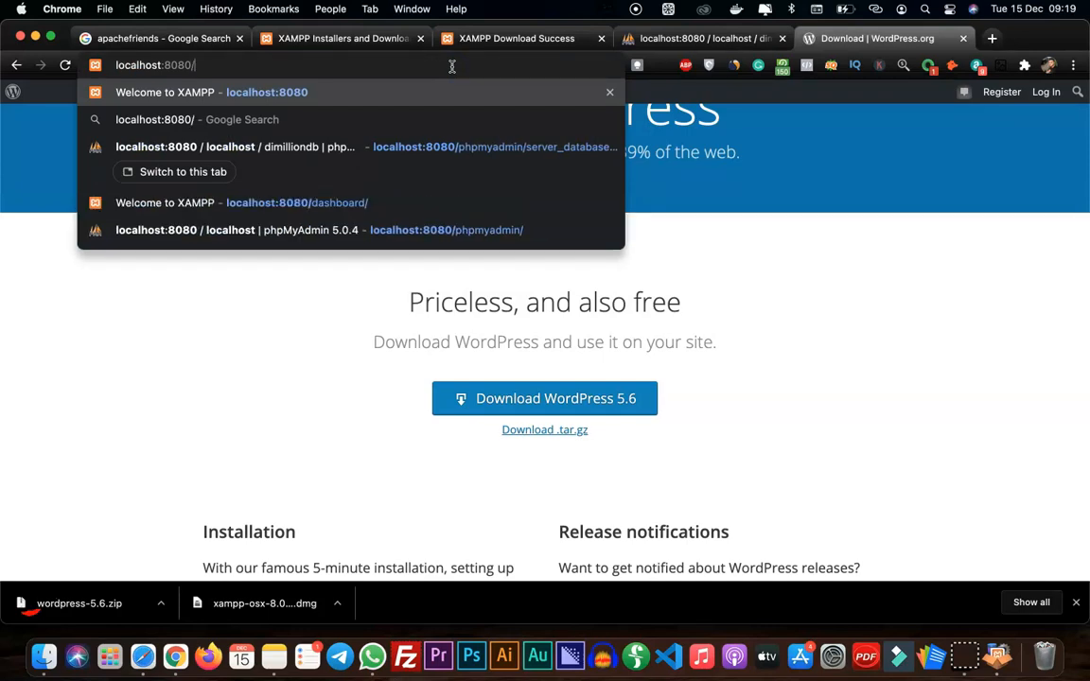
text(dimillion)
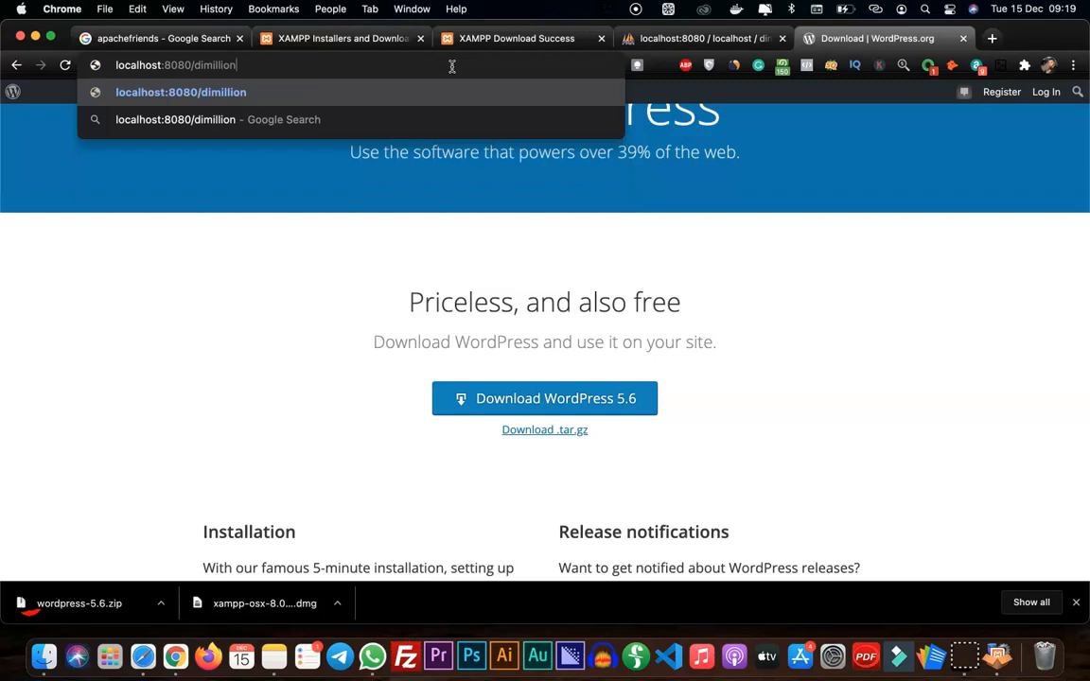
key(Return)
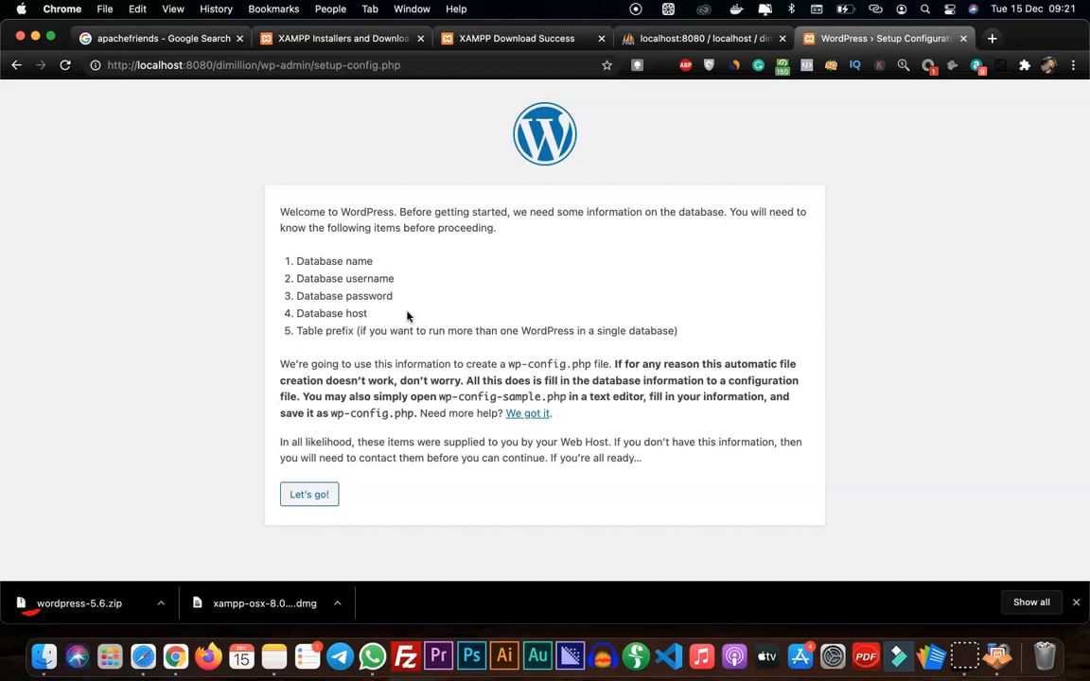
Start the WordPress setup and set the database name to dimilliondb, checking the name in phpMyAdmin
click(310, 495)
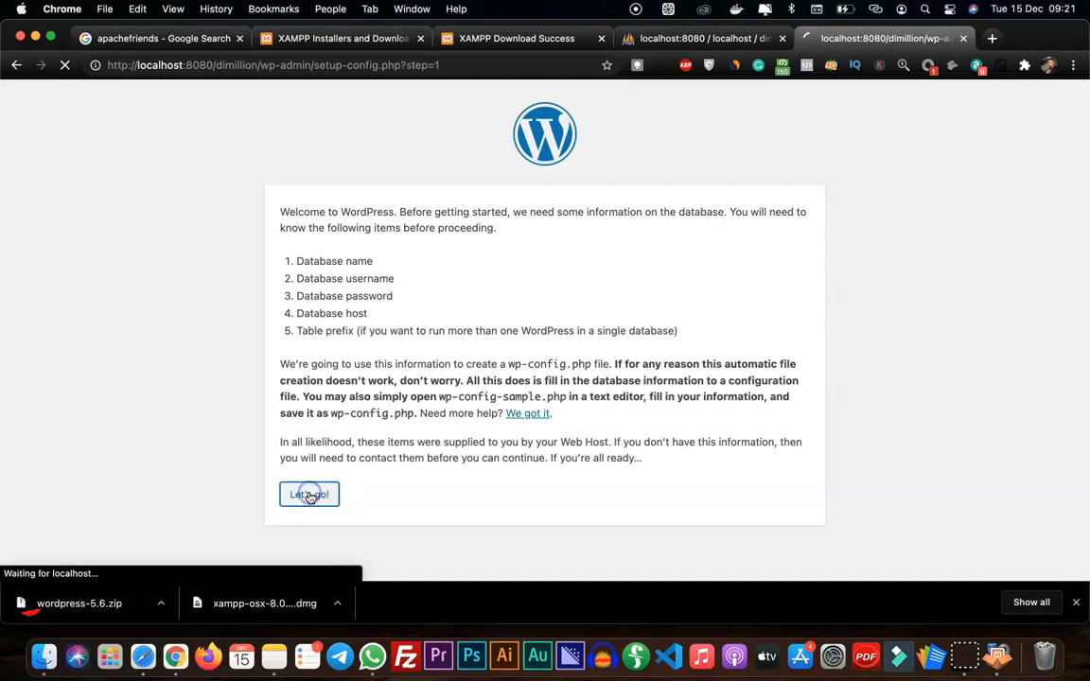
click(480, 250)
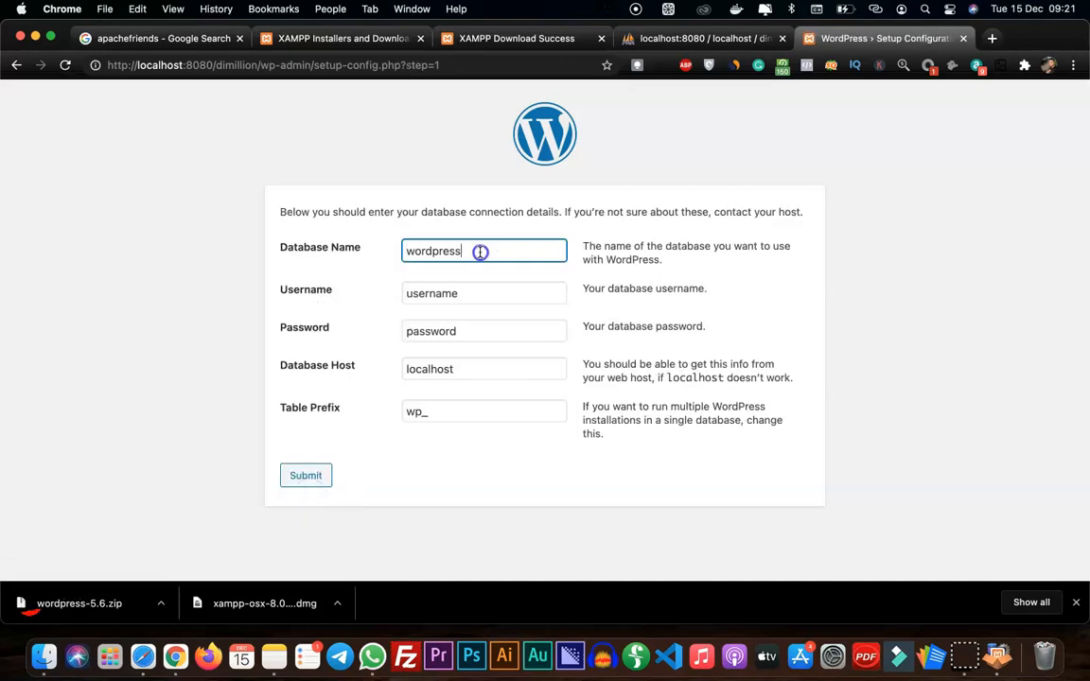
double_click(480, 251)
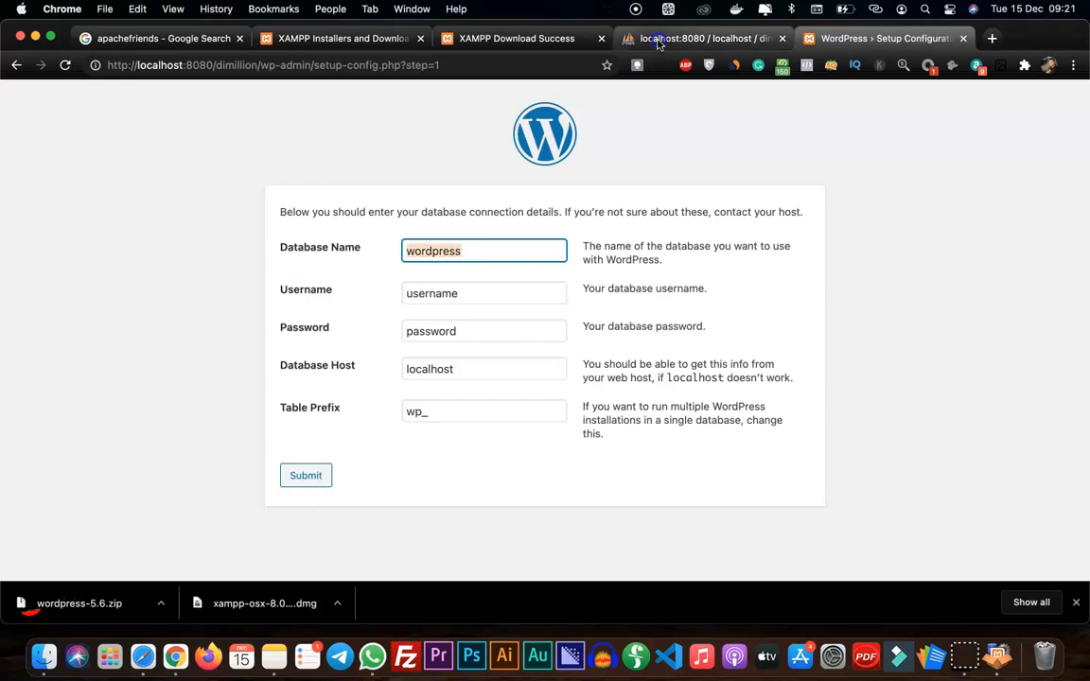
click(700, 38)
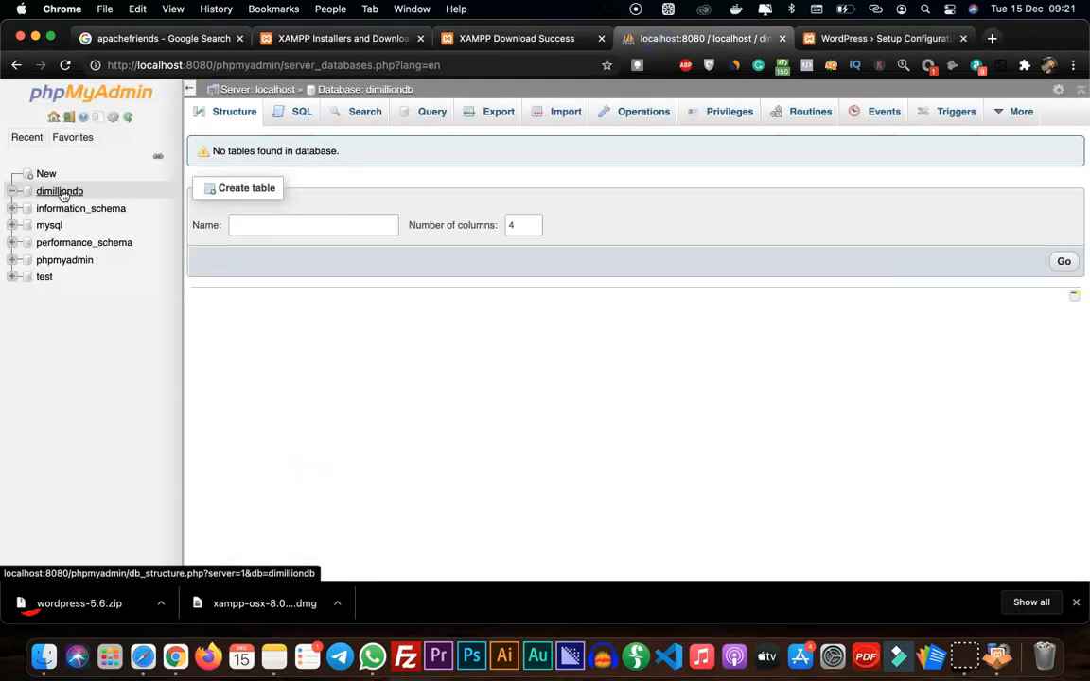
click(852, 38)
text(dimilliondb)
Look up the database server's user accounts in phpMyAdmin to find the username for the setup form
click(479, 284)
key(ctrl+shift+Tab)
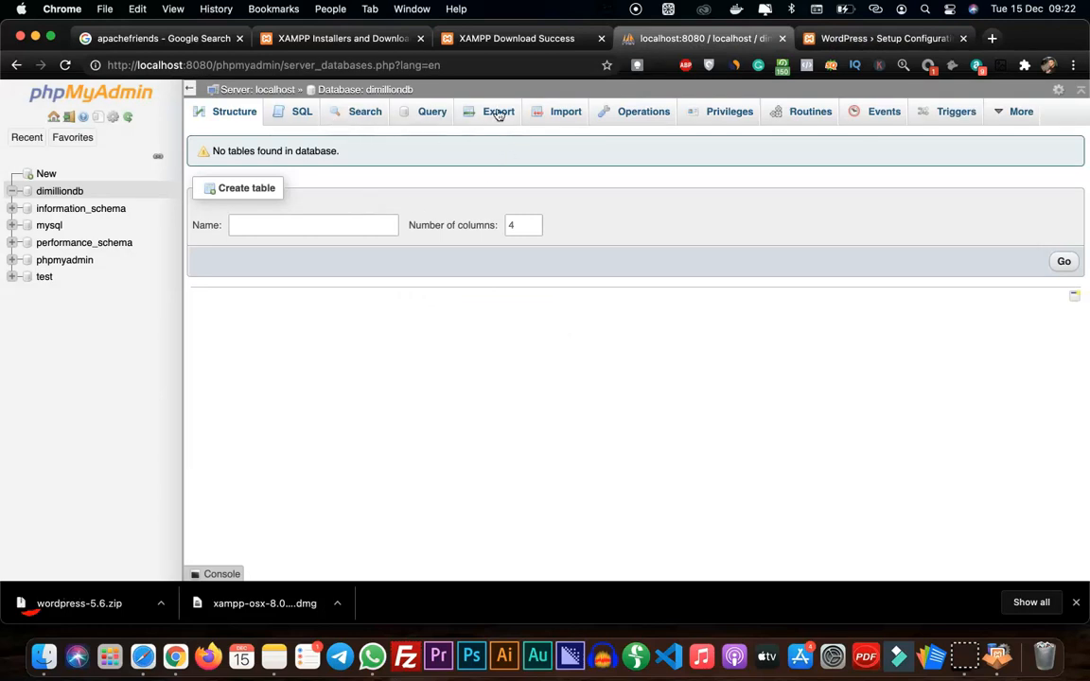
click(251, 94)
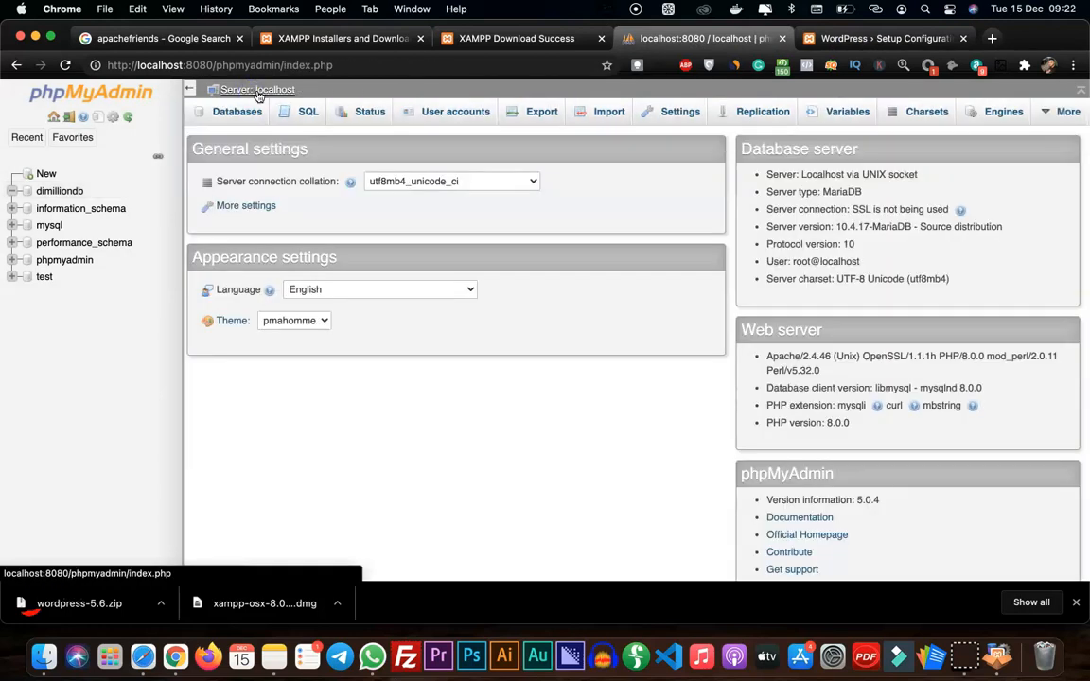
click(456, 112)
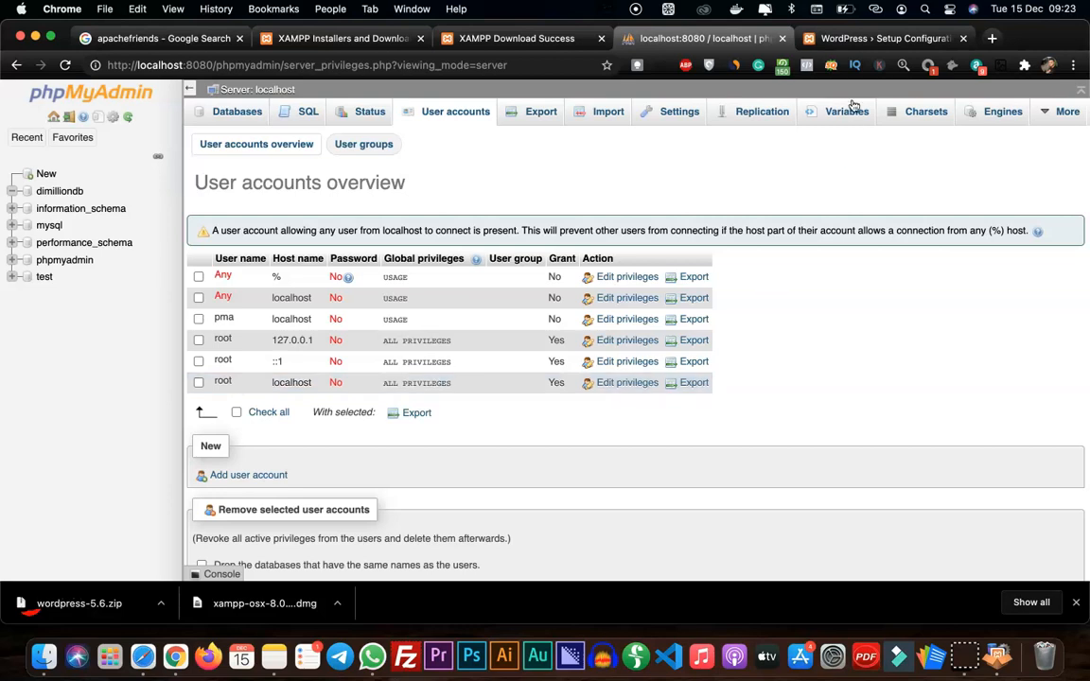
Return to the WordPress setup form, set the database username to root and clear the database password
click(855, 42)
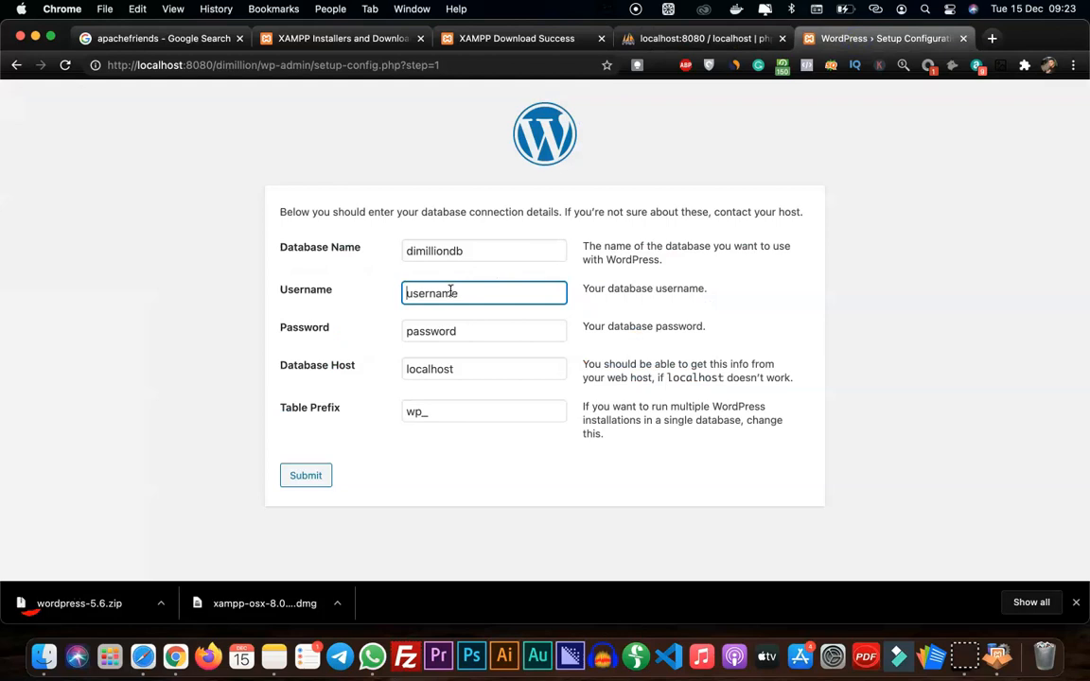
text(root)
key(Tab)
key(BackSpace)
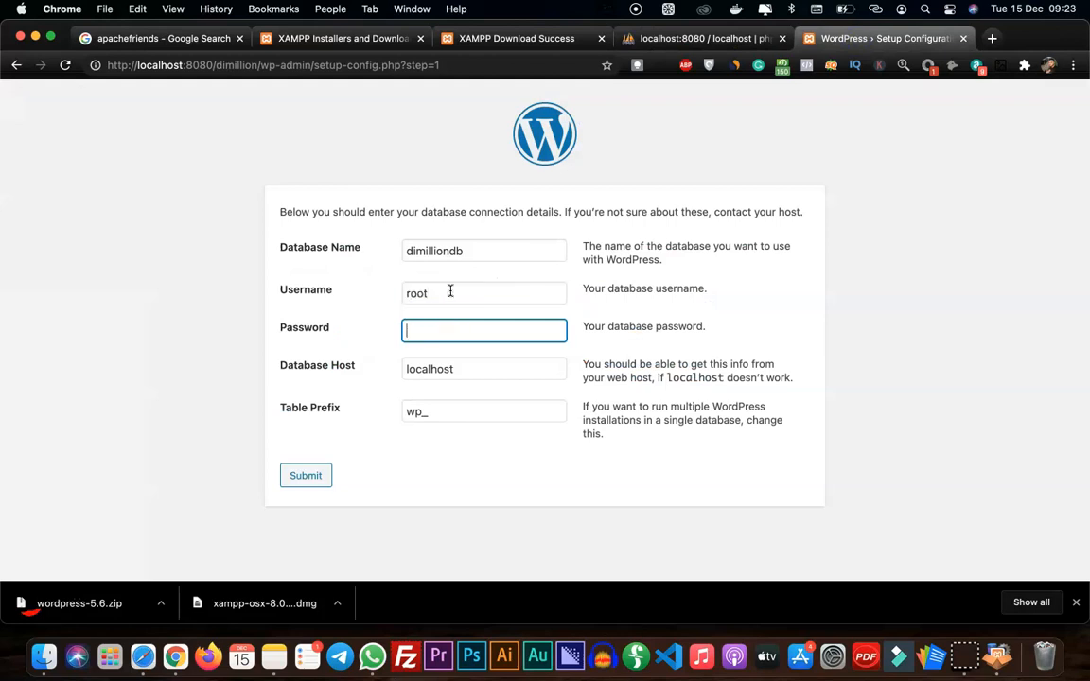
Change the table prefix to dms_ with the database host kept as localhost, and submit the connection details
click(455, 371)
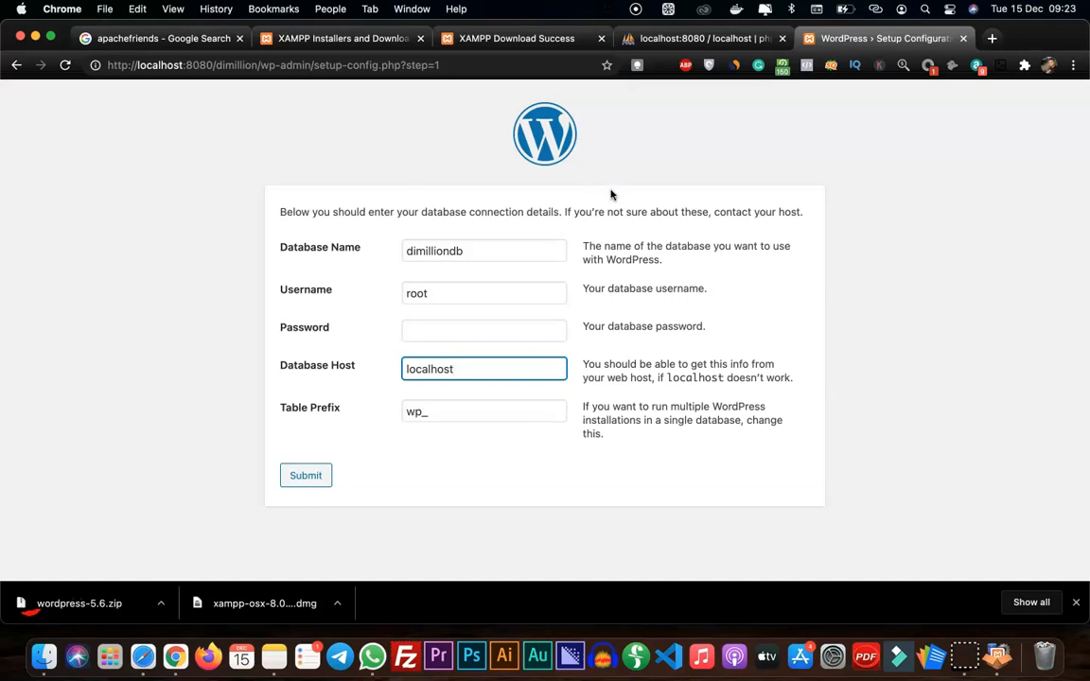
click(421, 411)
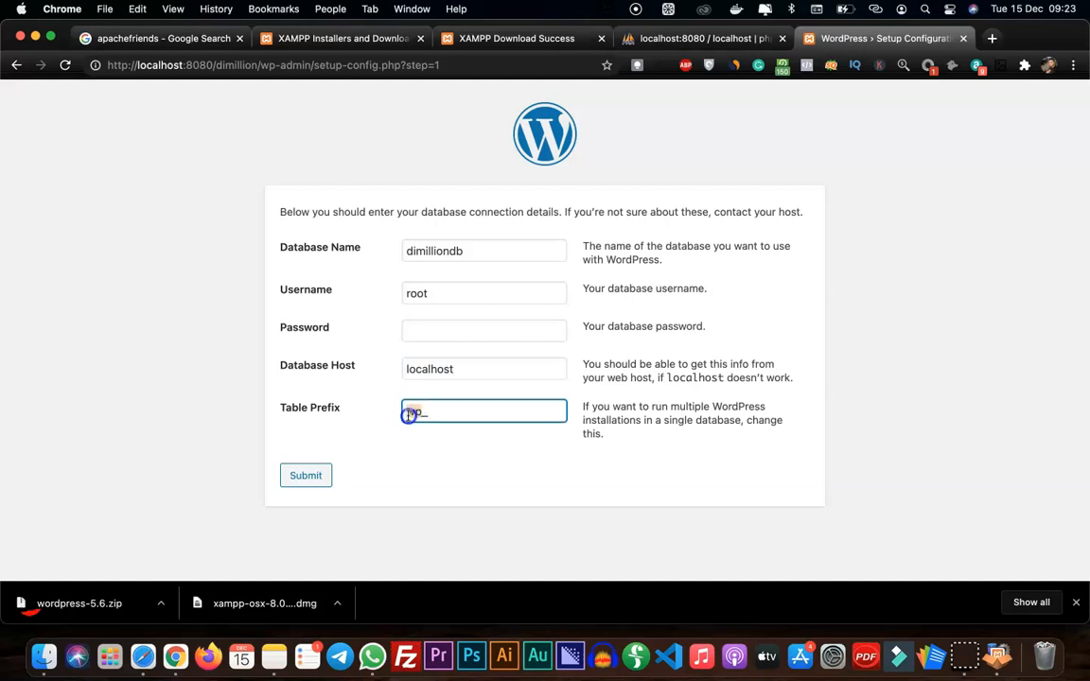
text(dms_)
click(299, 477)
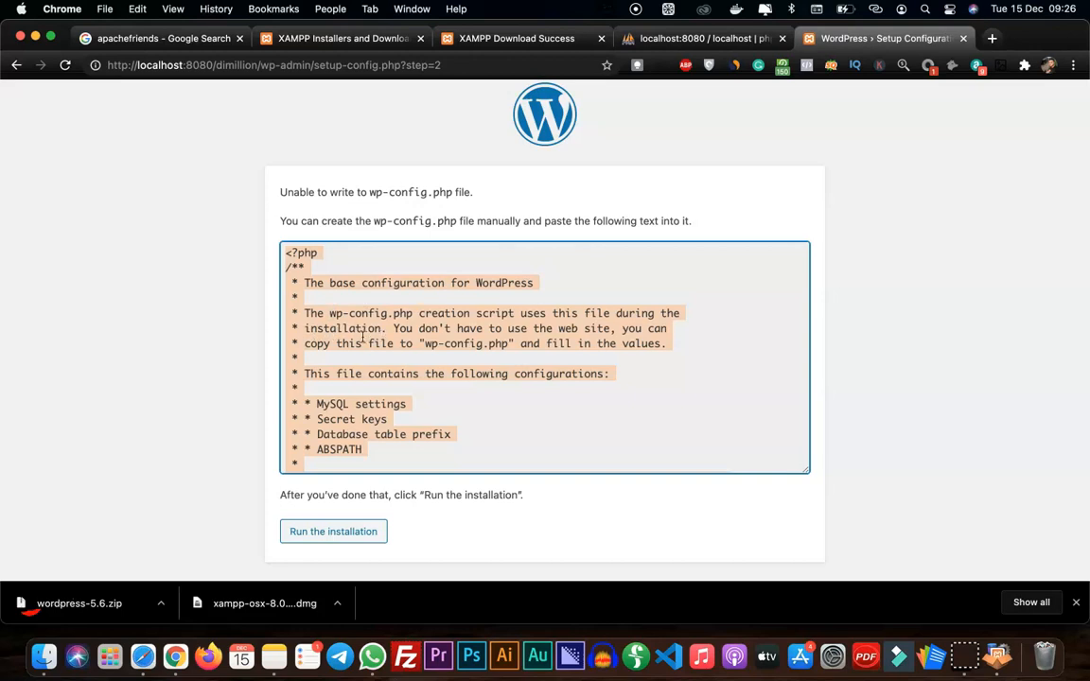
Look through the generated wp-config.php text and copy all of it
scroll(362, 338, down, 5)
scroll(363, 338, down, 6)
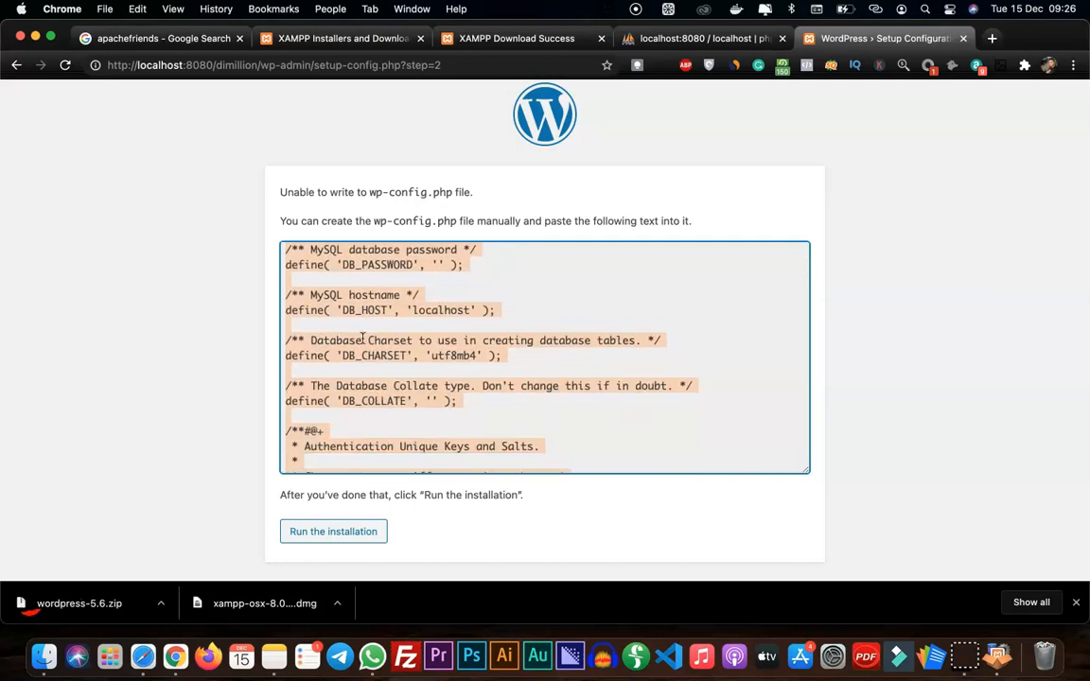
scroll(363, 338, down, 6)
scroll(360, 338, down, 2)
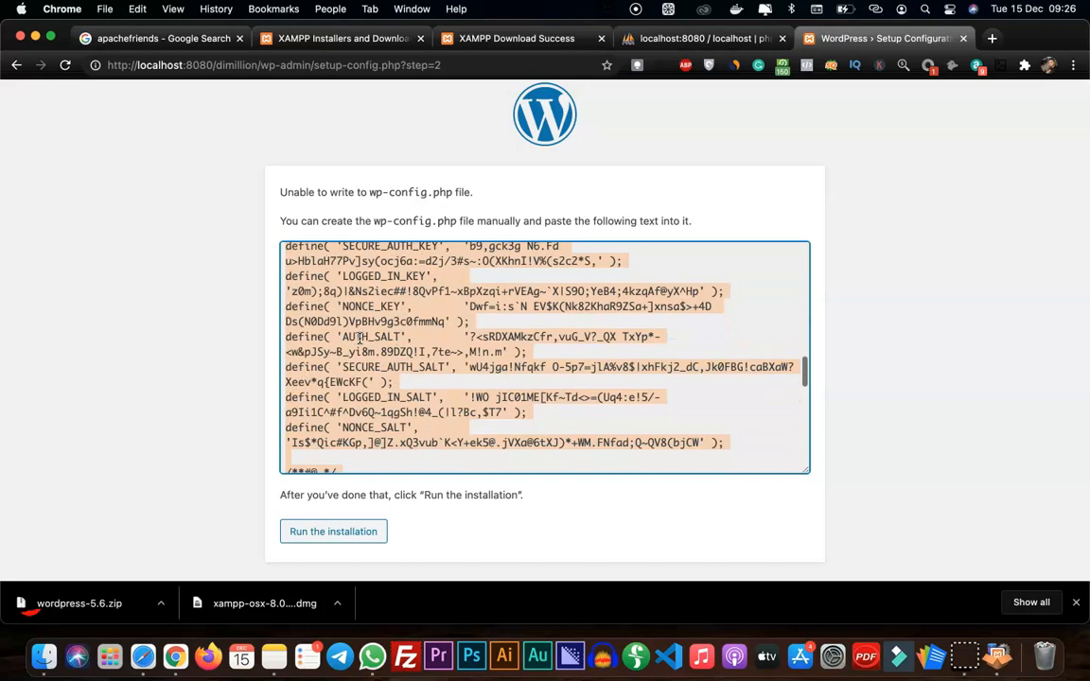
scroll(322, 326, up, 15)
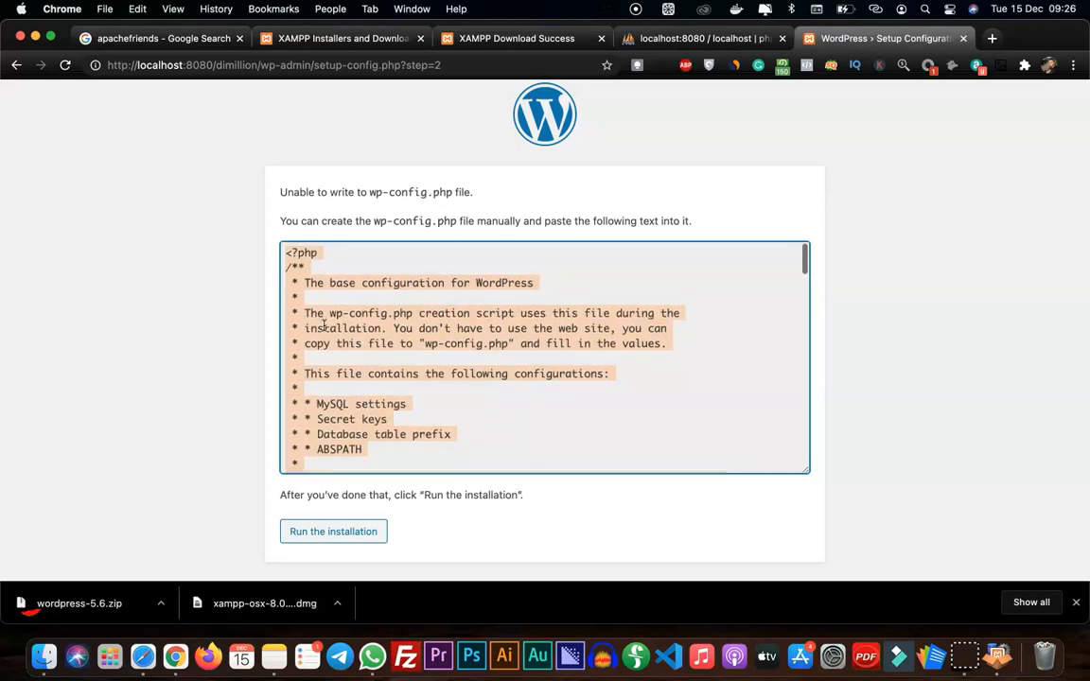
right_click(324, 325)
click(366, 357)
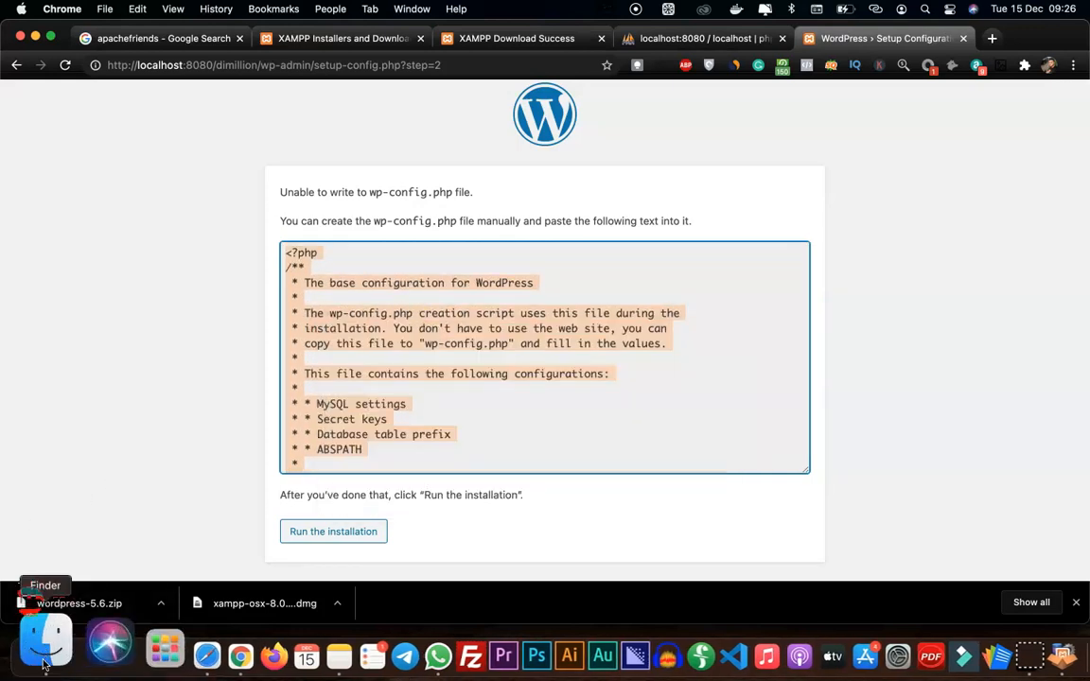
Switch to Finder, open the dimillion folder in htdocs, and show its files as a list sorted by kind
click(43, 663)
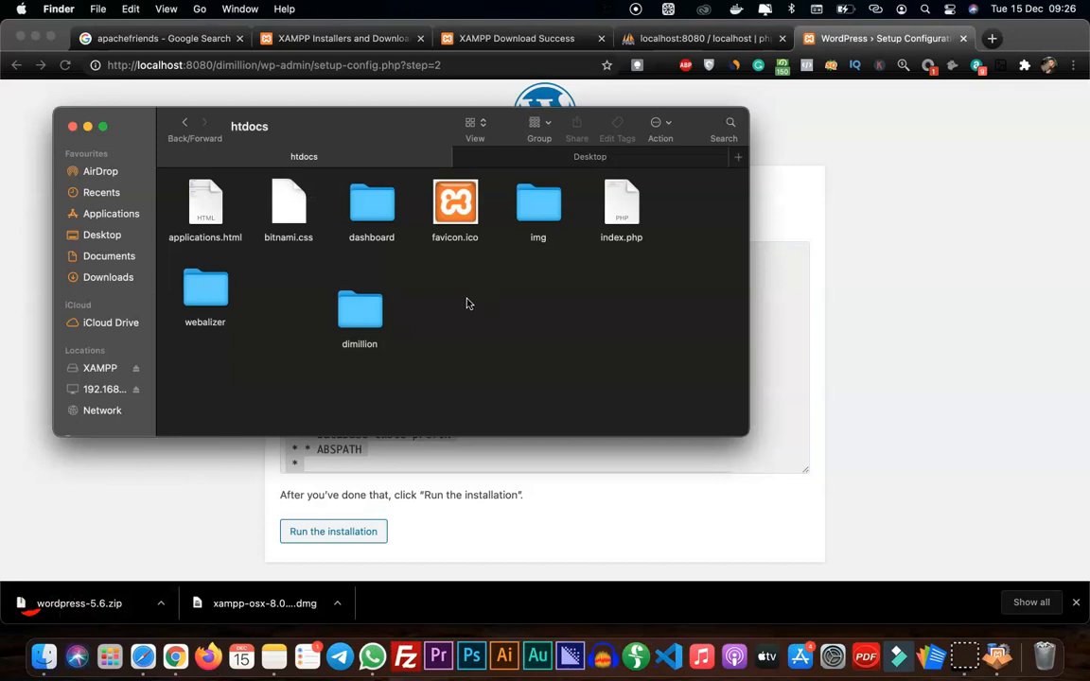
double_click(354, 320)
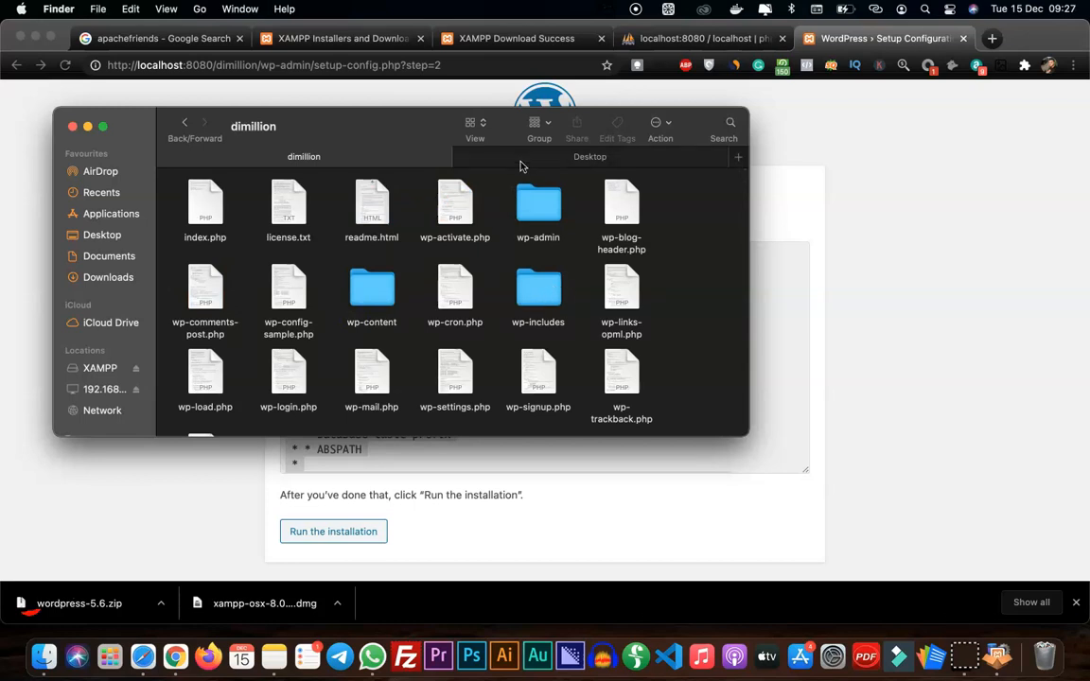
click(483, 127)
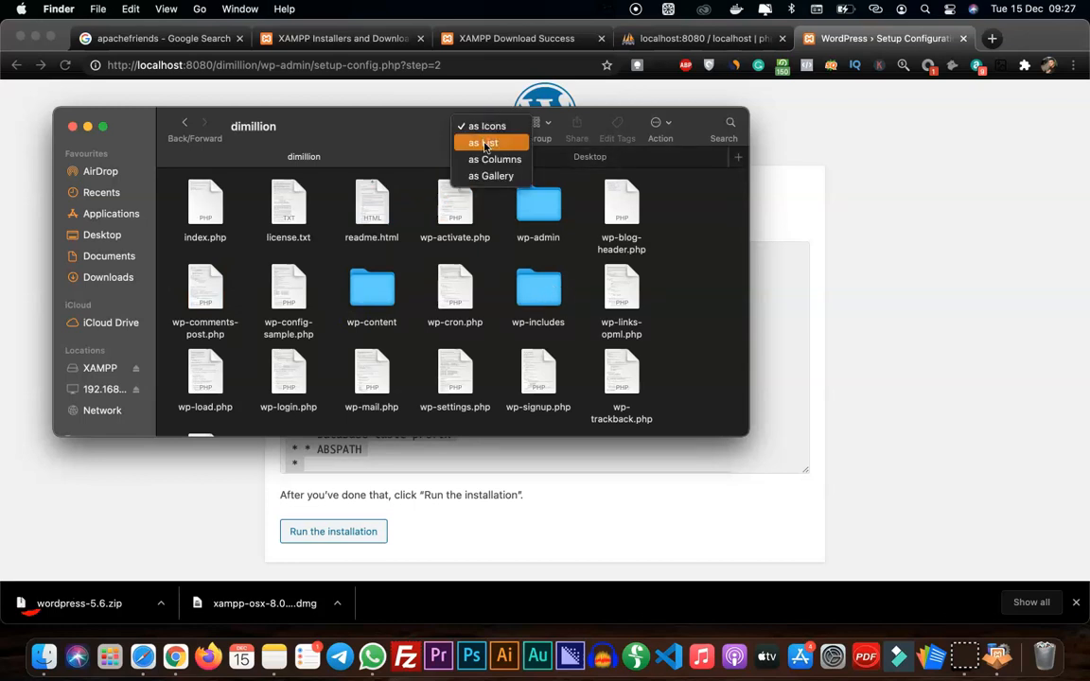
click(483, 144)
scroll(284, 397, down, 2)
right_click(208, 432)
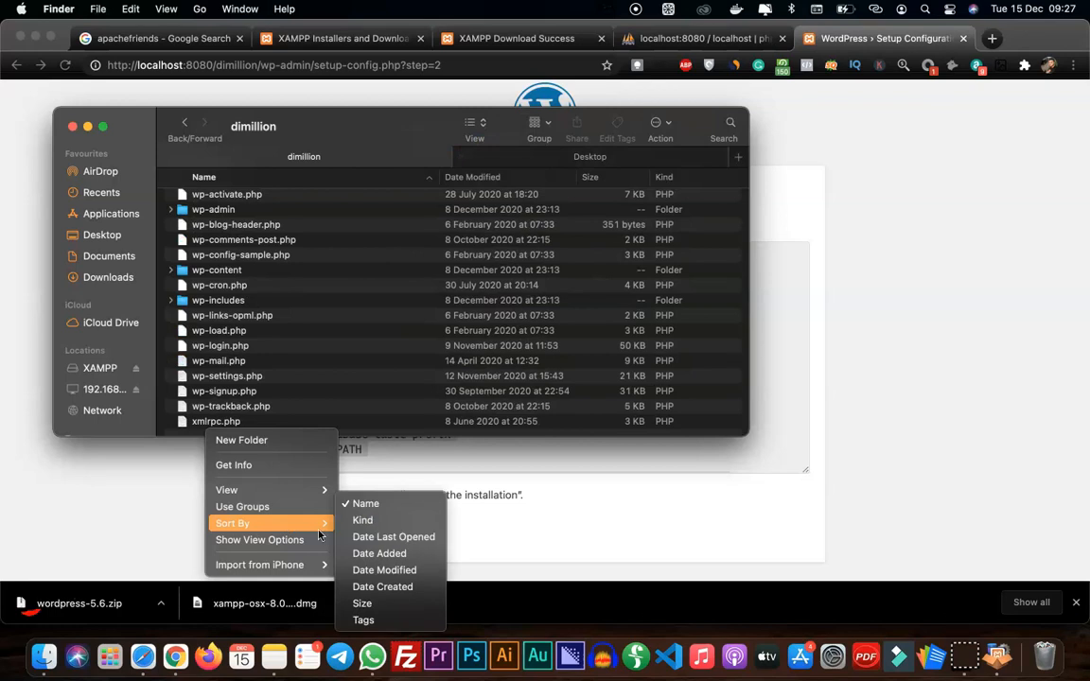
mouse_move(284, 523)
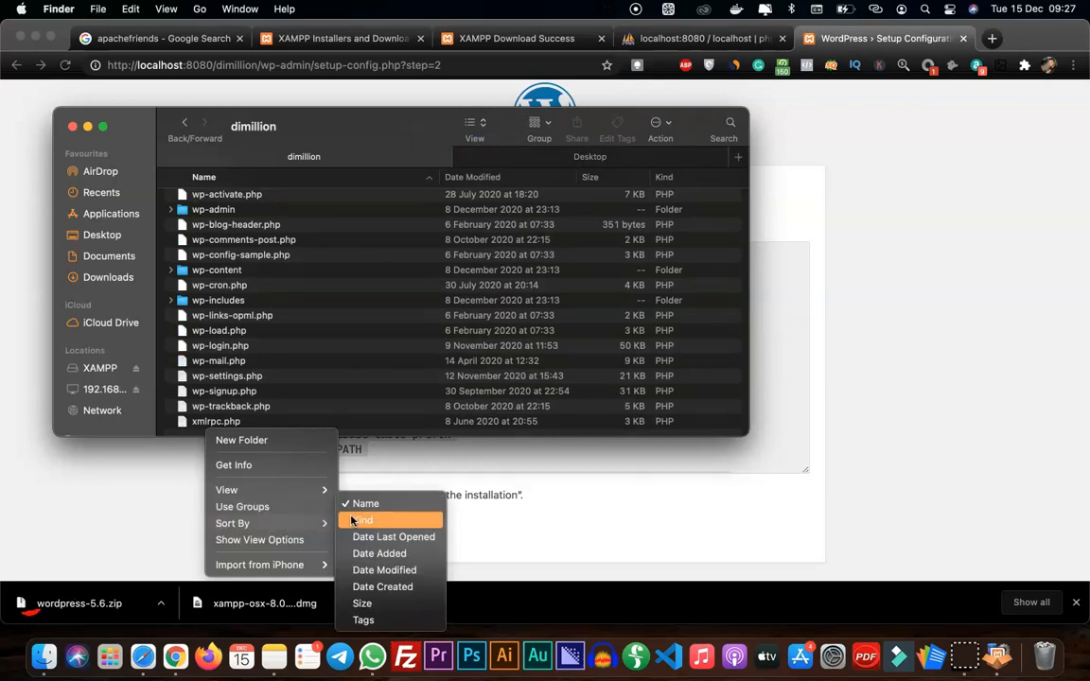
click(362, 521)
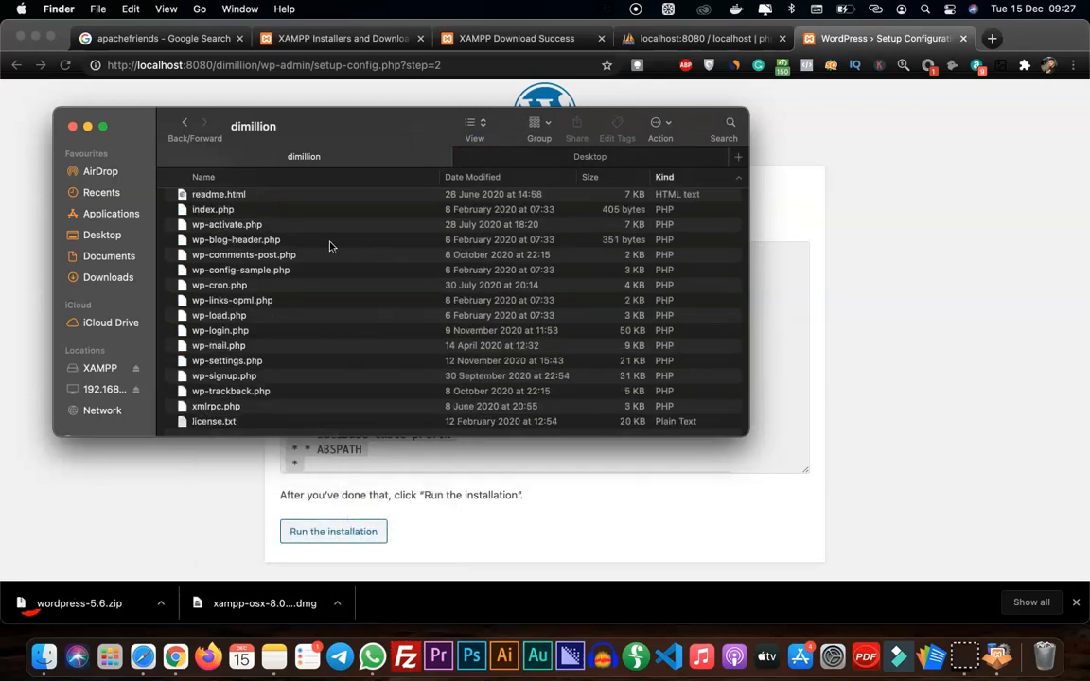
scroll(289, 236, up, 2)
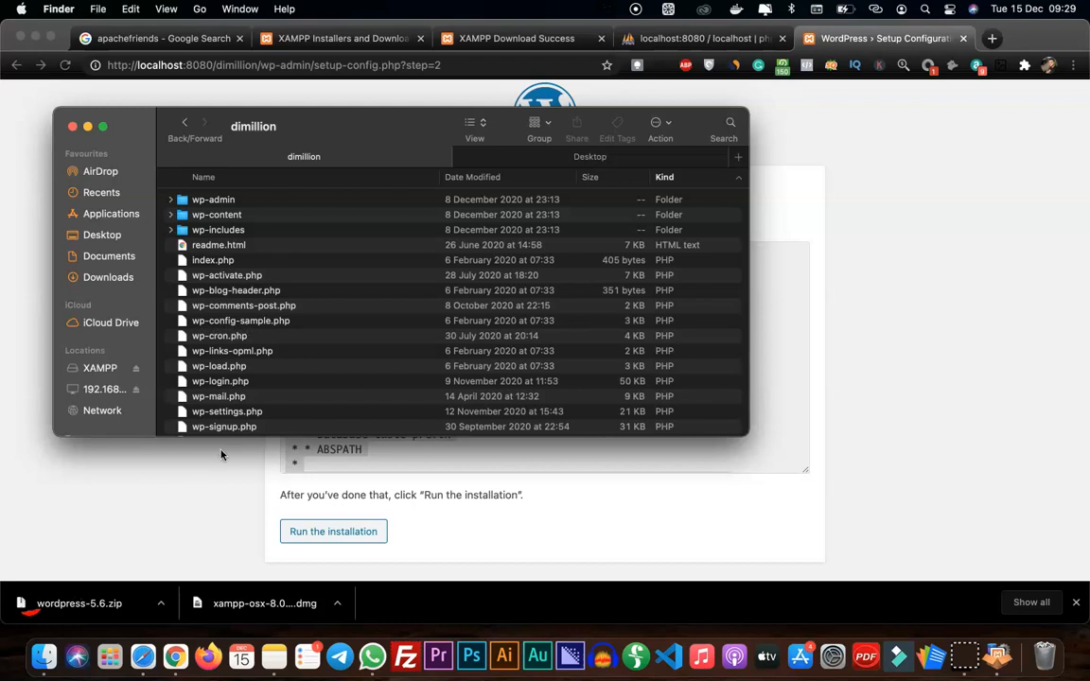
In Finder, rename wp-config-sample.php in the dimillion folder to wp-config.php
click(192, 462)
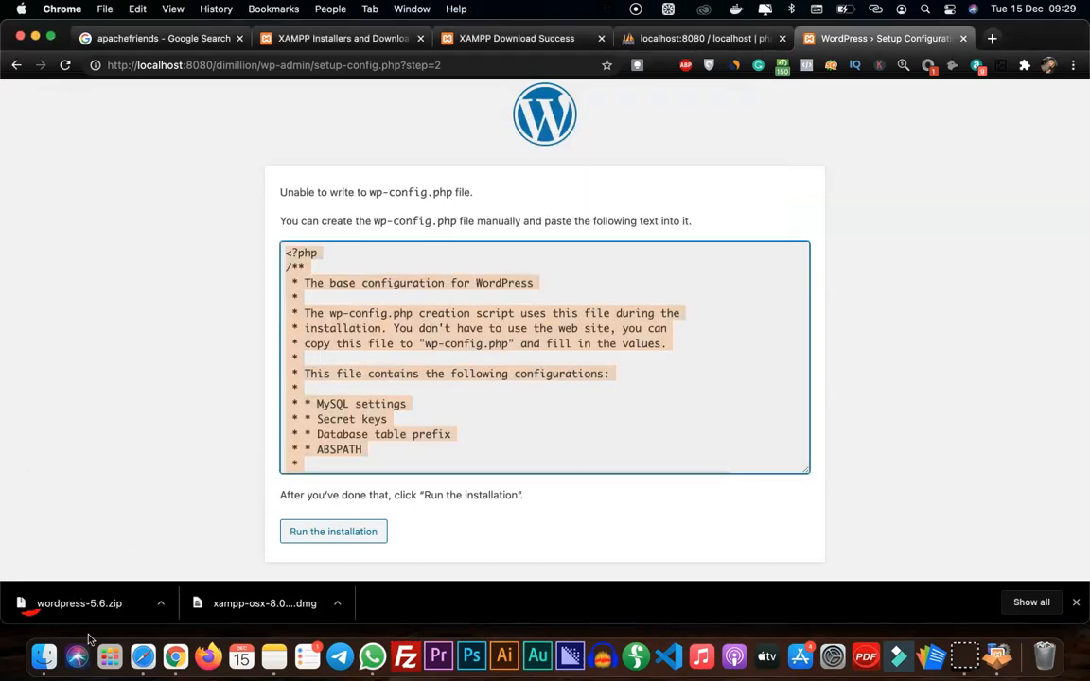
click(43, 656)
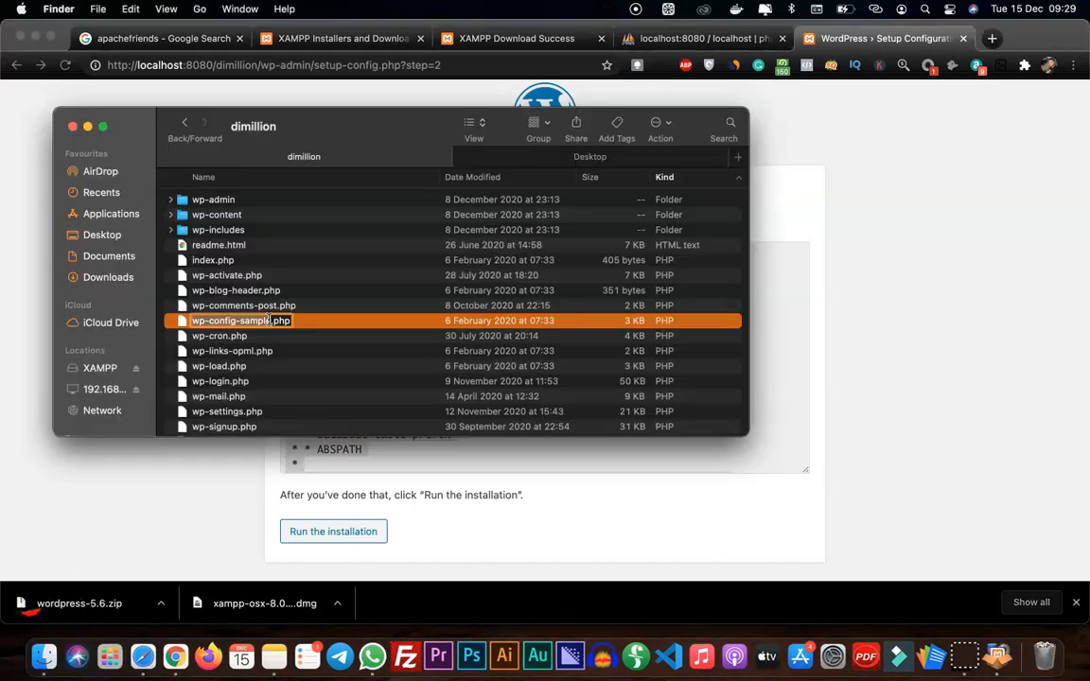
click(273, 321)
key(BackSpace)
key(BackSpace)
key(BackSpace)
key(BackSpace)
key(BackSpace)
key(BackSpace)
key(BackSpace)
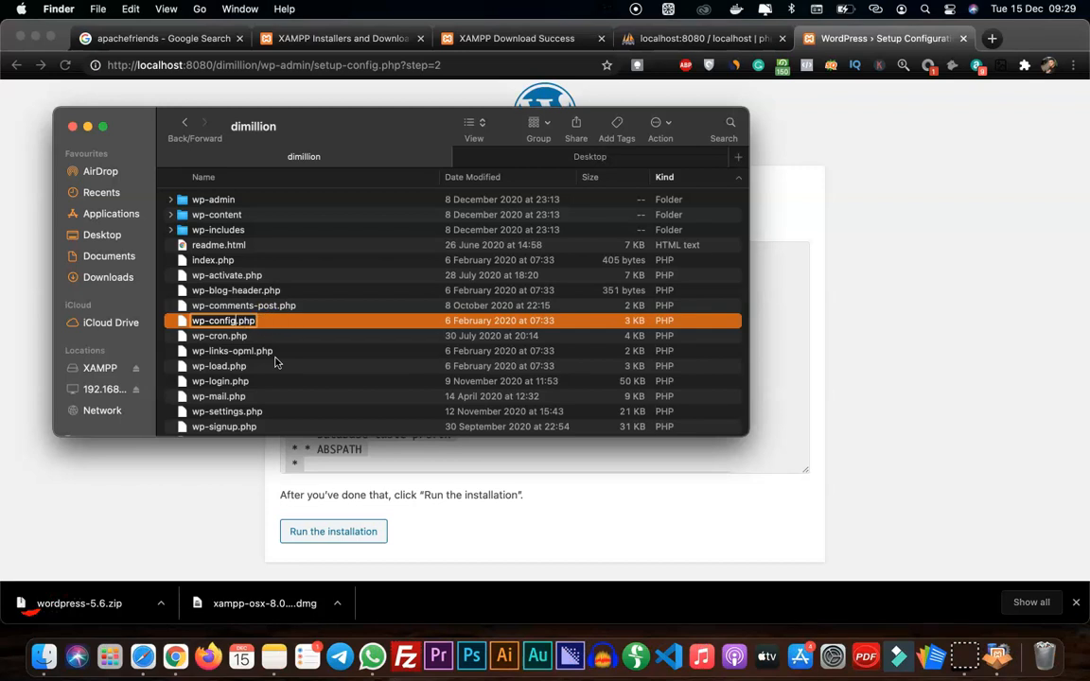
key(Return)
Open wp-config.php in Sublime Text and replace its entire content with the copied configuration text
right_click(216, 321)
mouse_move(312, 346)
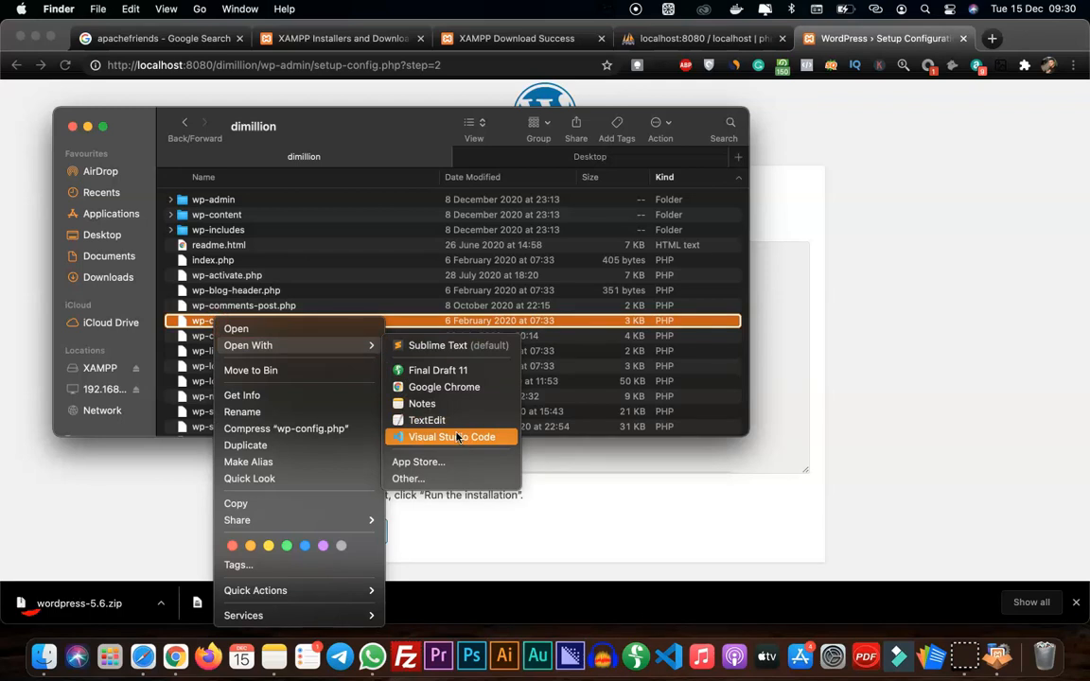
click(443, 347)
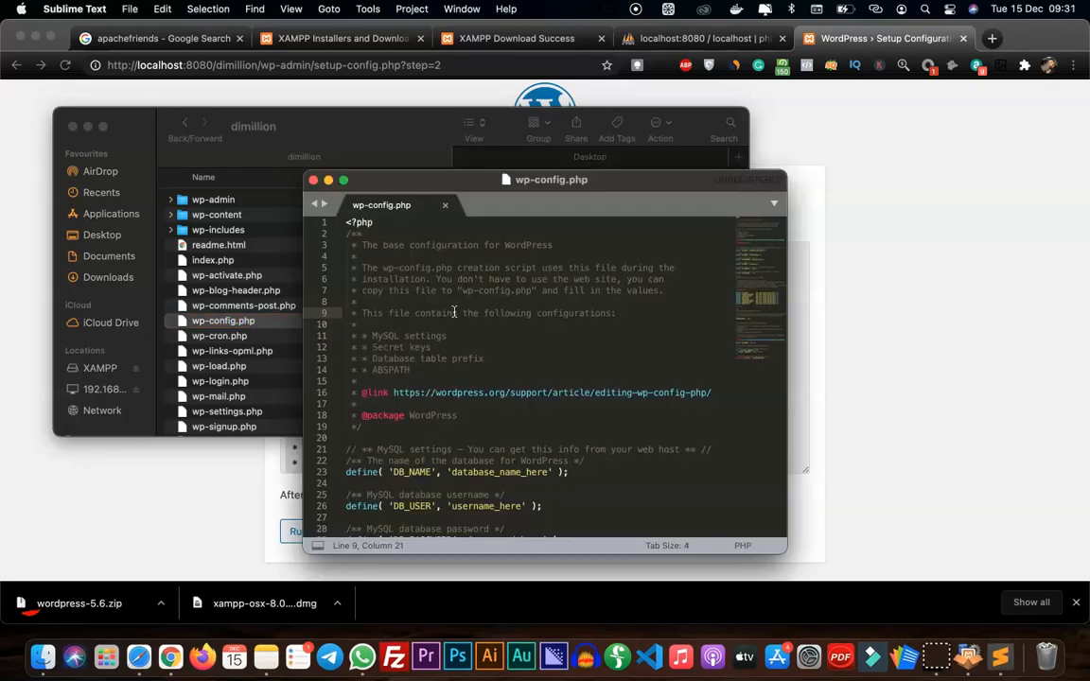
key(super+a)
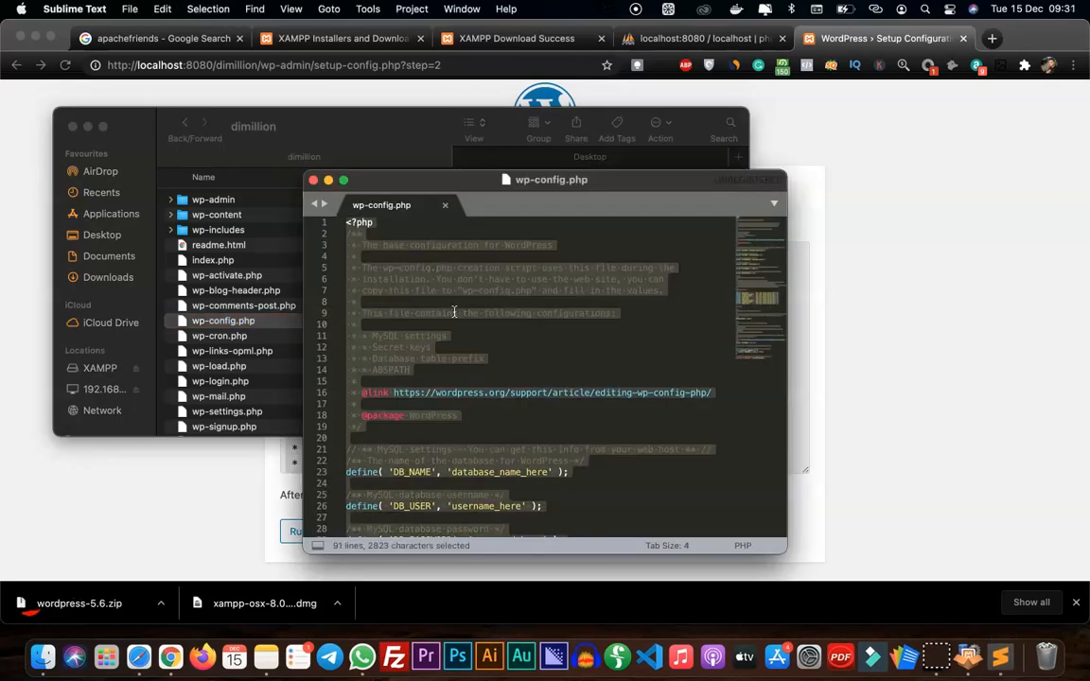
key(super+v)
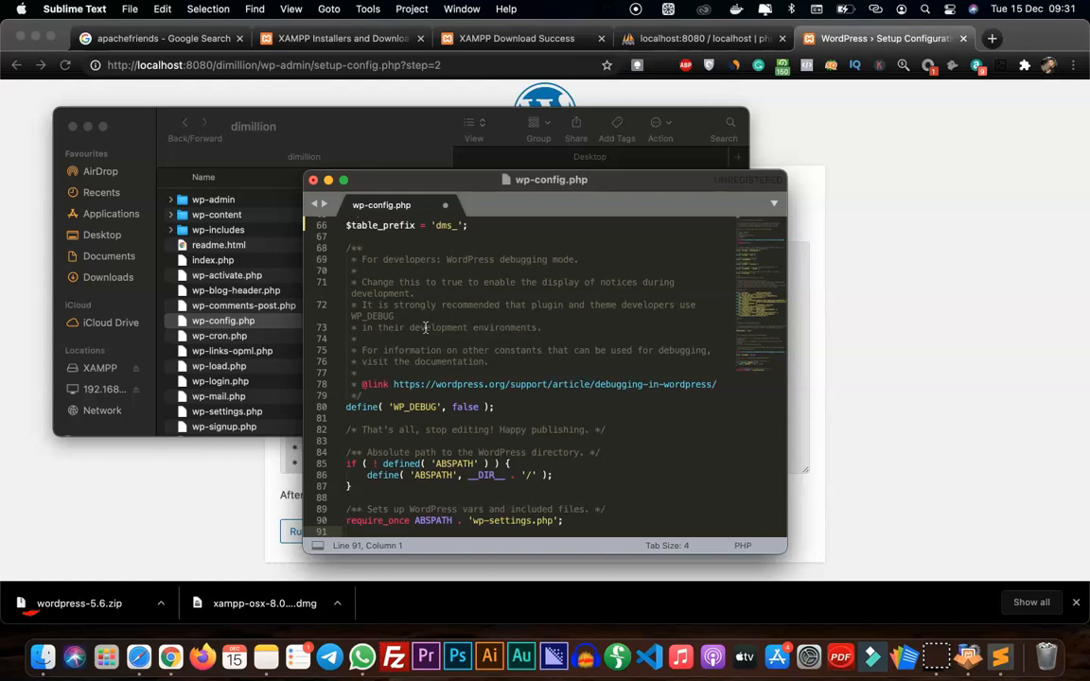
Review the pasted database settings in wp-config.php, then save and close the file
scroll(426, 327, up, 15)
scroll(445, 325, down, 5)
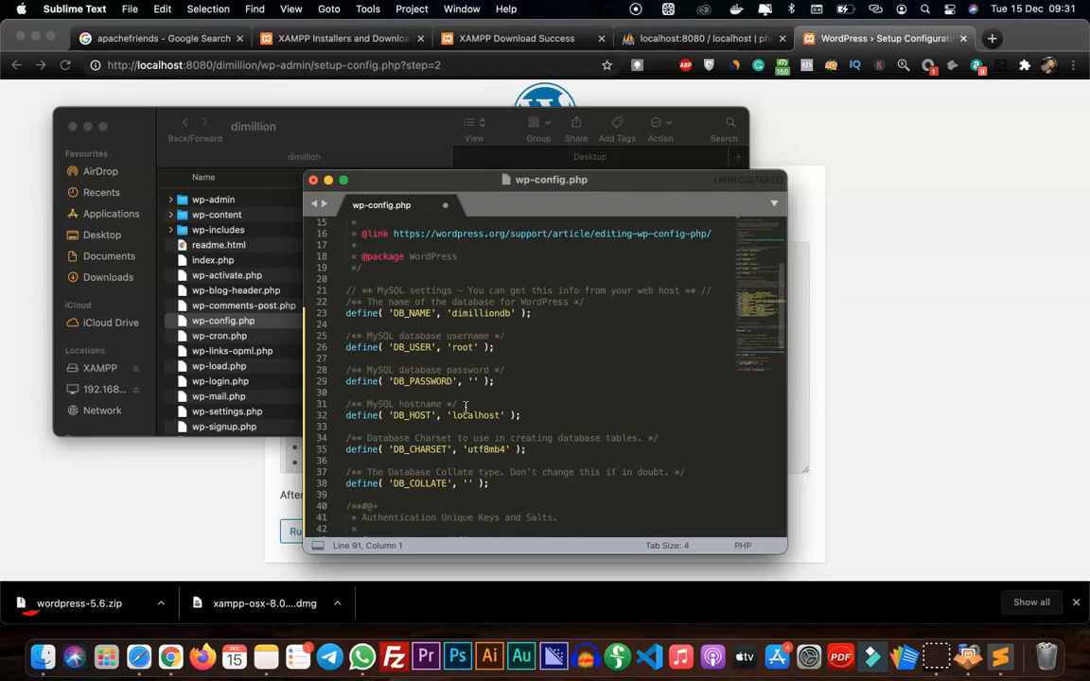
scroll(499, 334, up, 5)
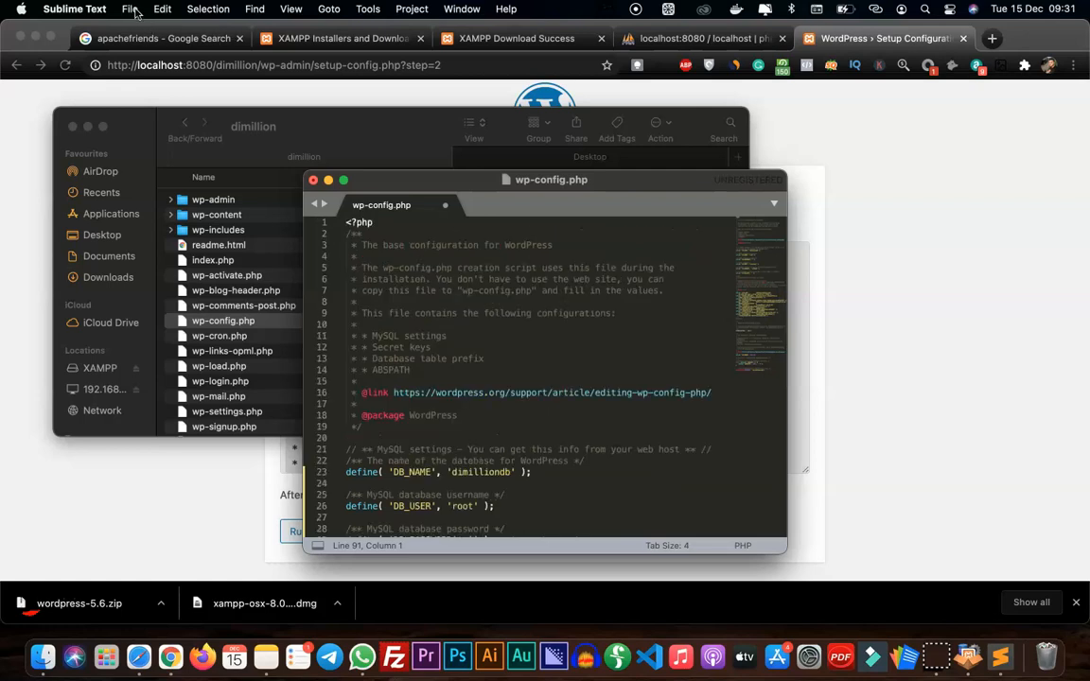
click(129, 10)
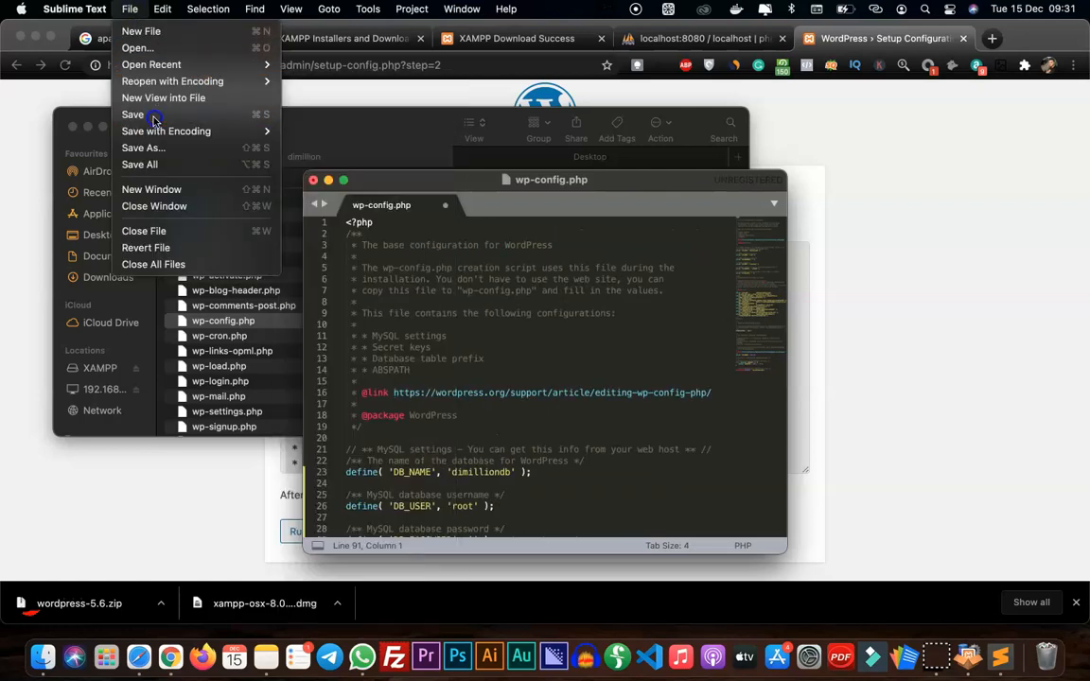
click(152, 113)
key(super+w)
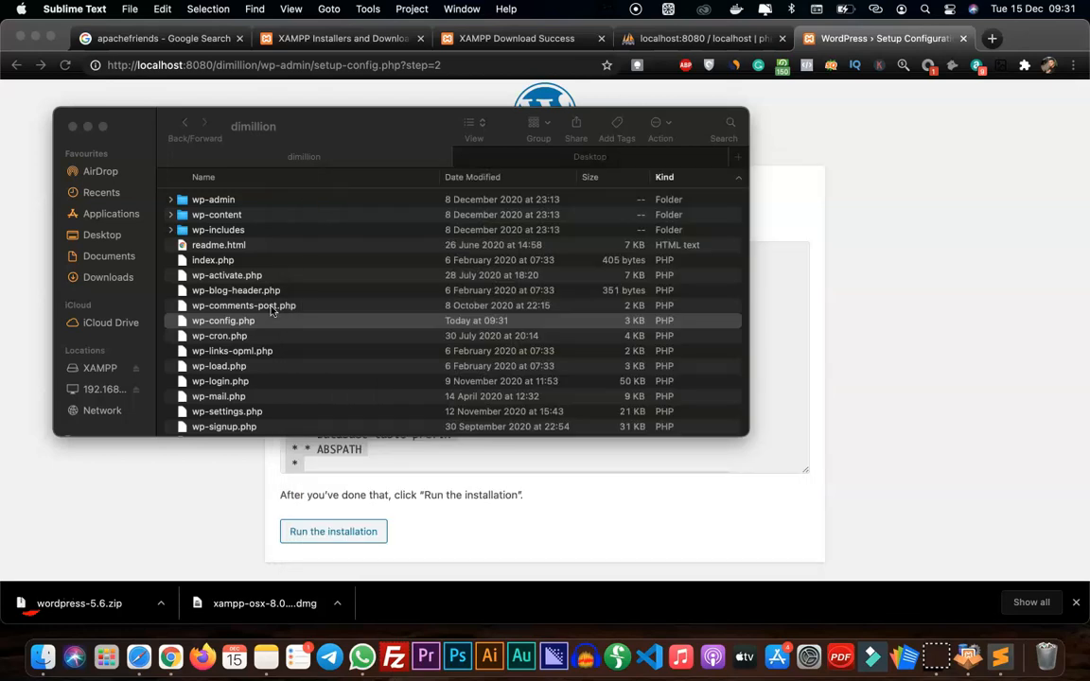
Return to Chrome, run the WordPress installation and view the site information form
click(156, 499)
click(316, 532)
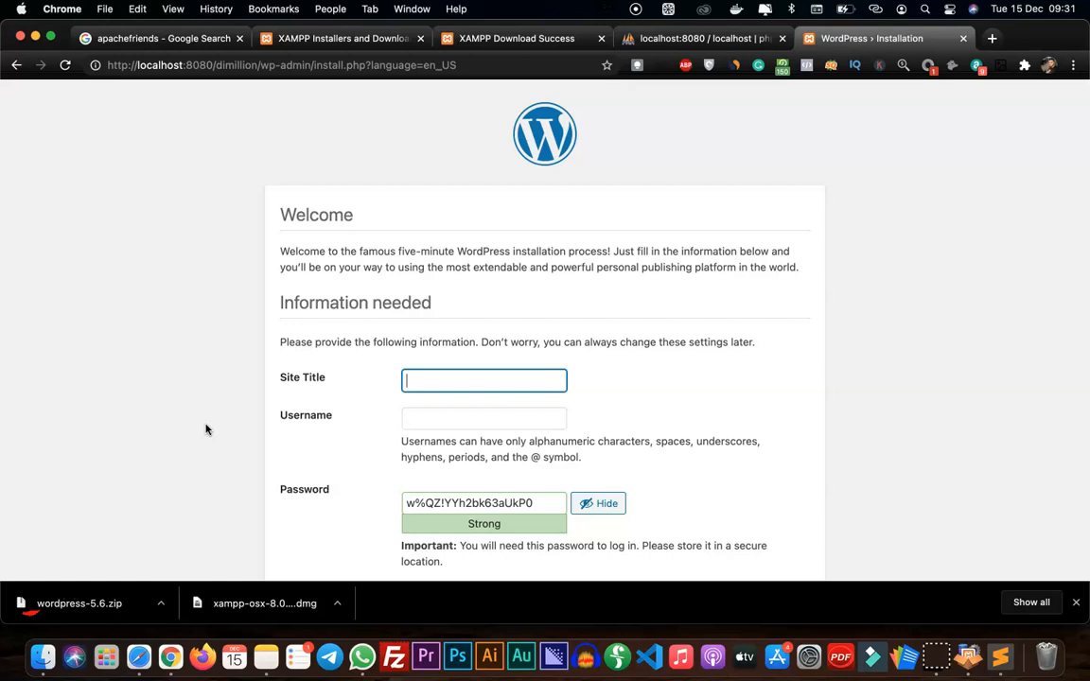
scroll(205, 430, down, 3)
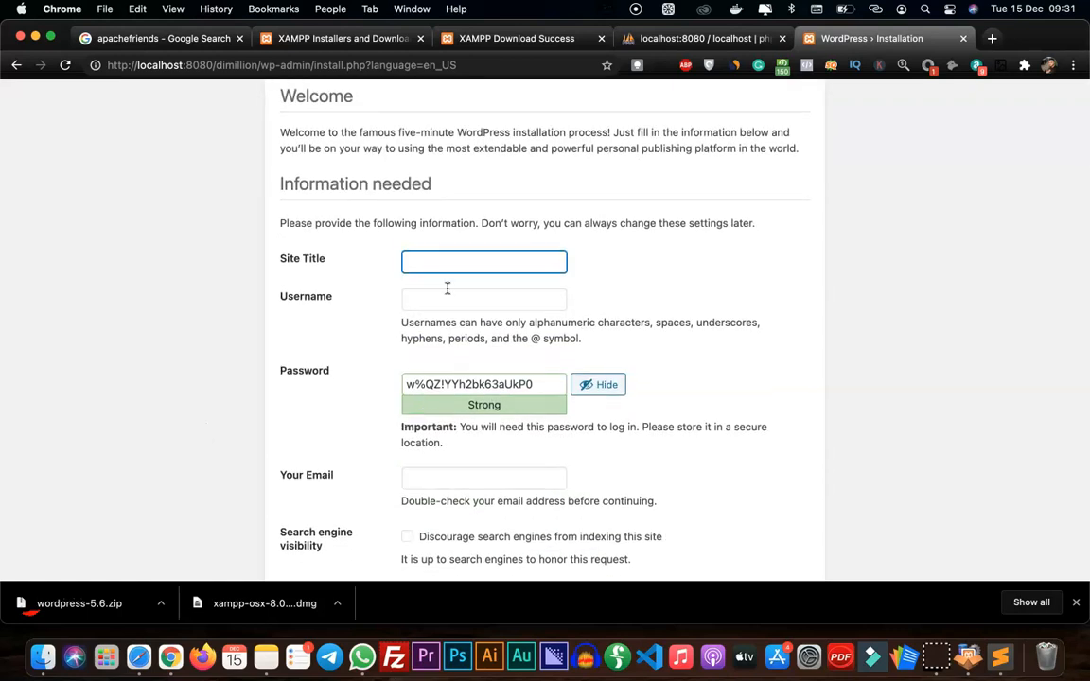
Set the site title to "Di Million Shopper" and the WordPress username to admin
text(Di Million Shopper)
click(488, 298)
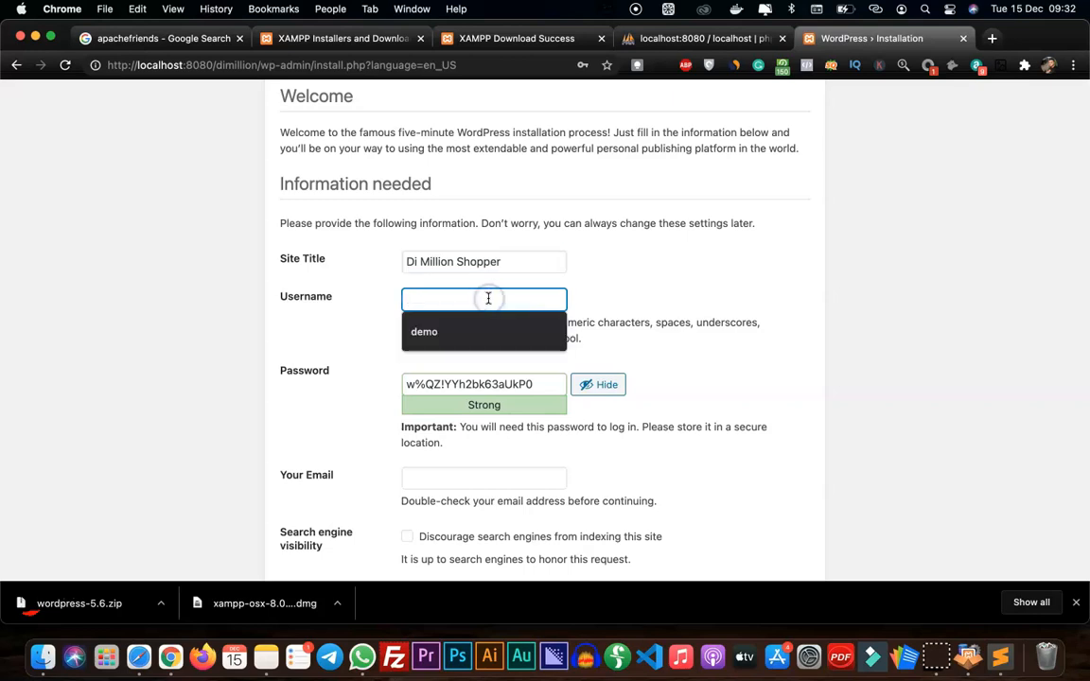
text(admin)
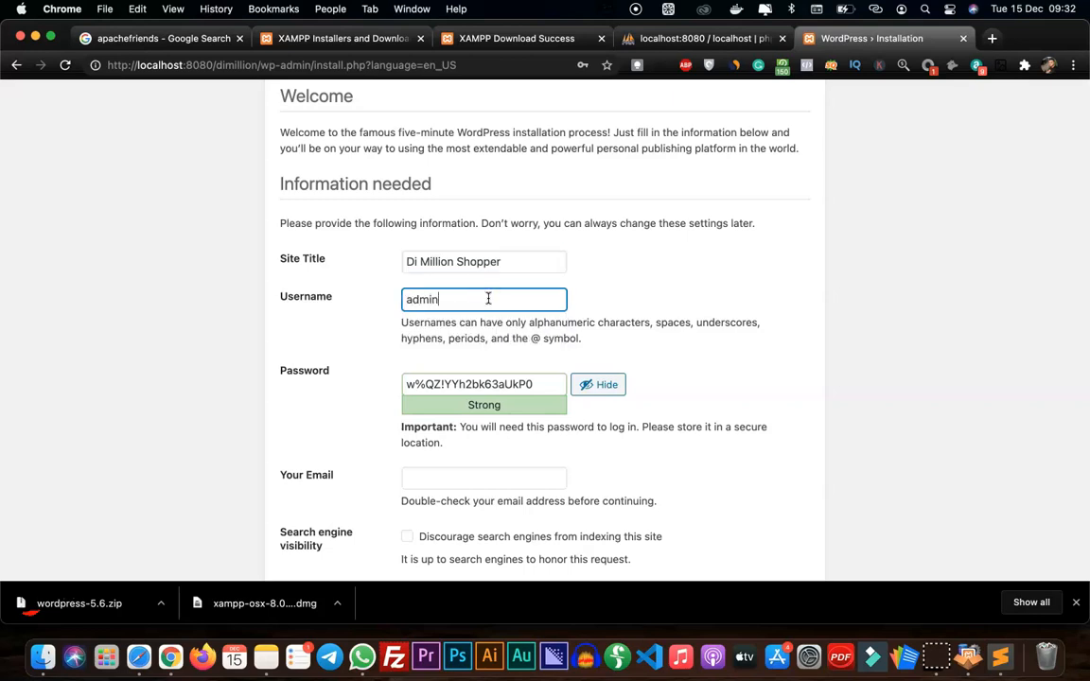
Replace the suggested password with the chosen account password and confirm the use of a weak password
click(536, 385)
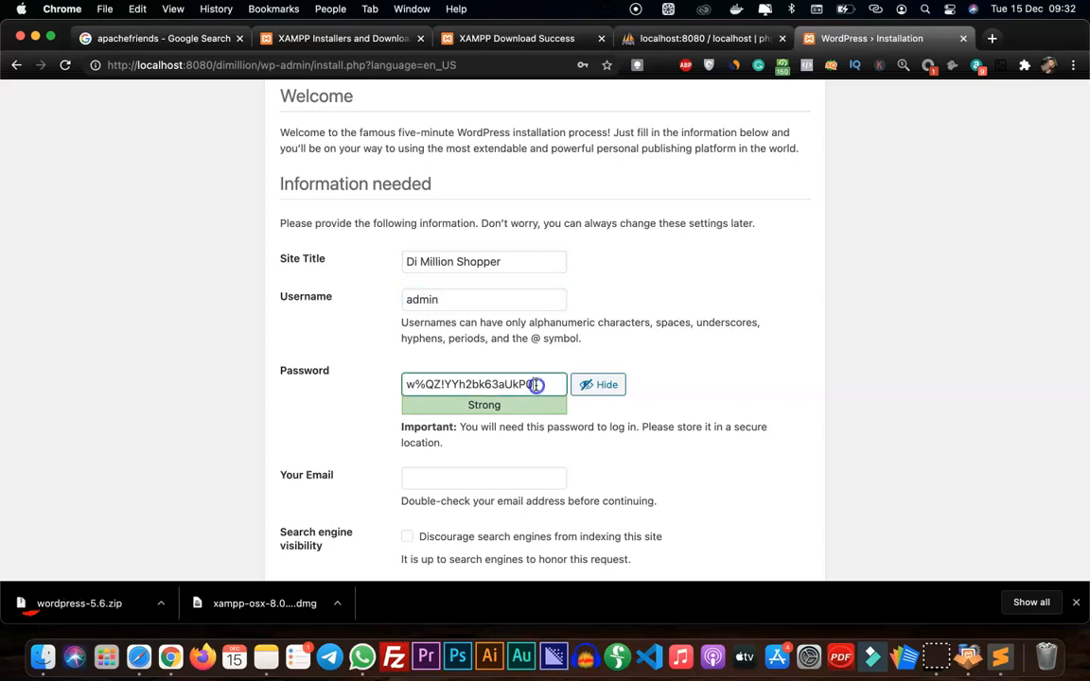
triple_click(537, 386)
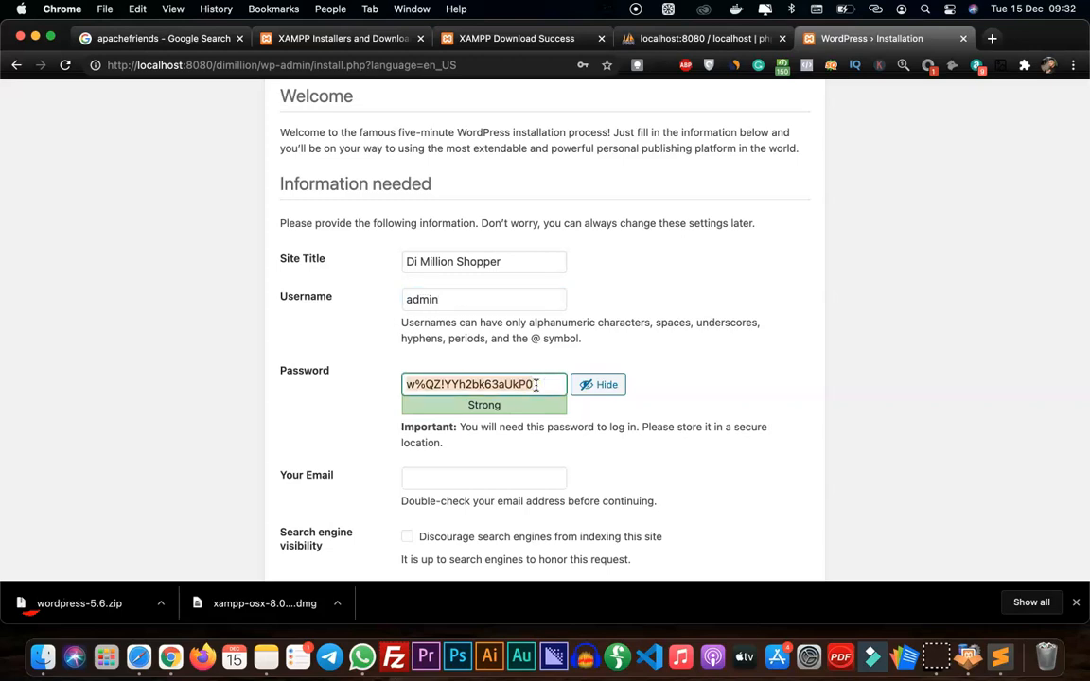
key(super+v)
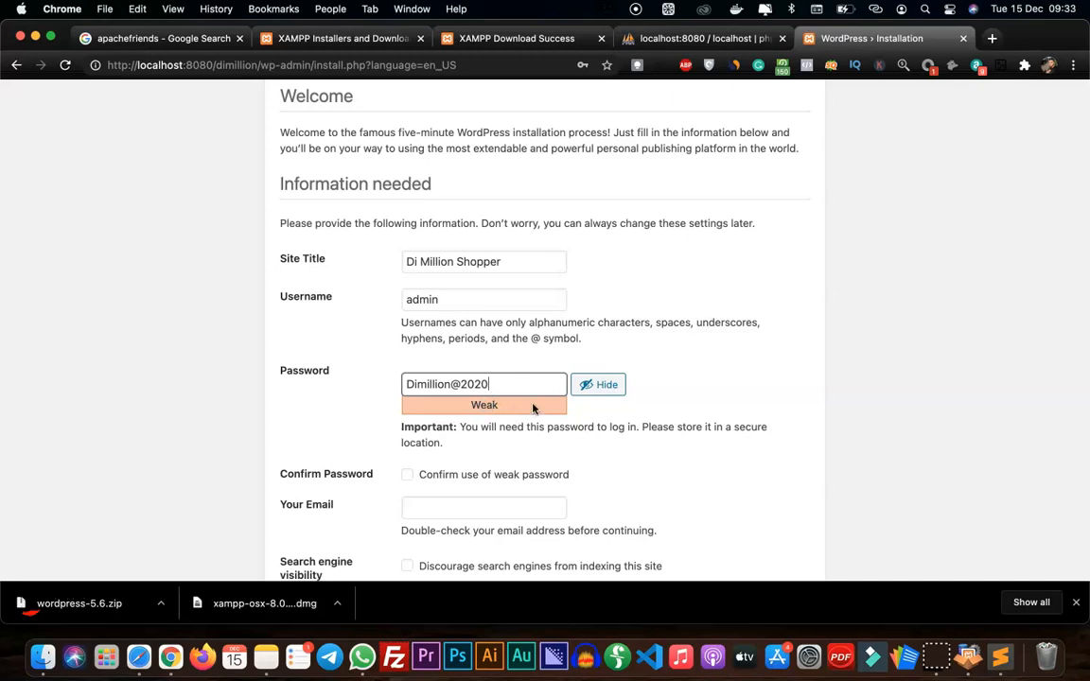
scroll(497, 407, down, 2)
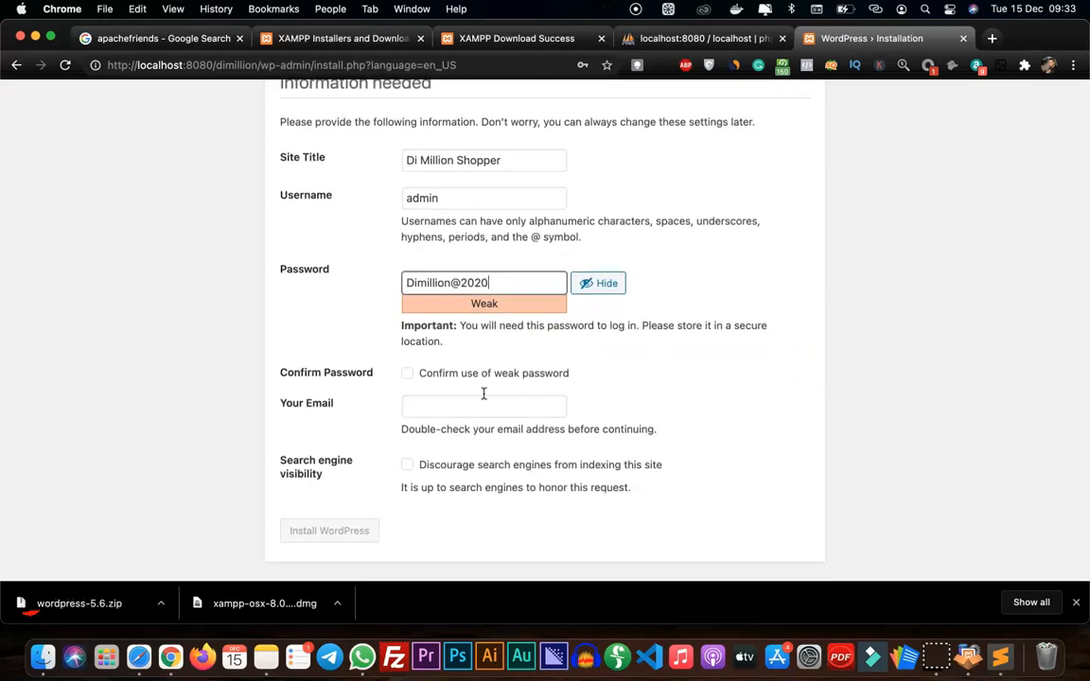
click(408, 375)
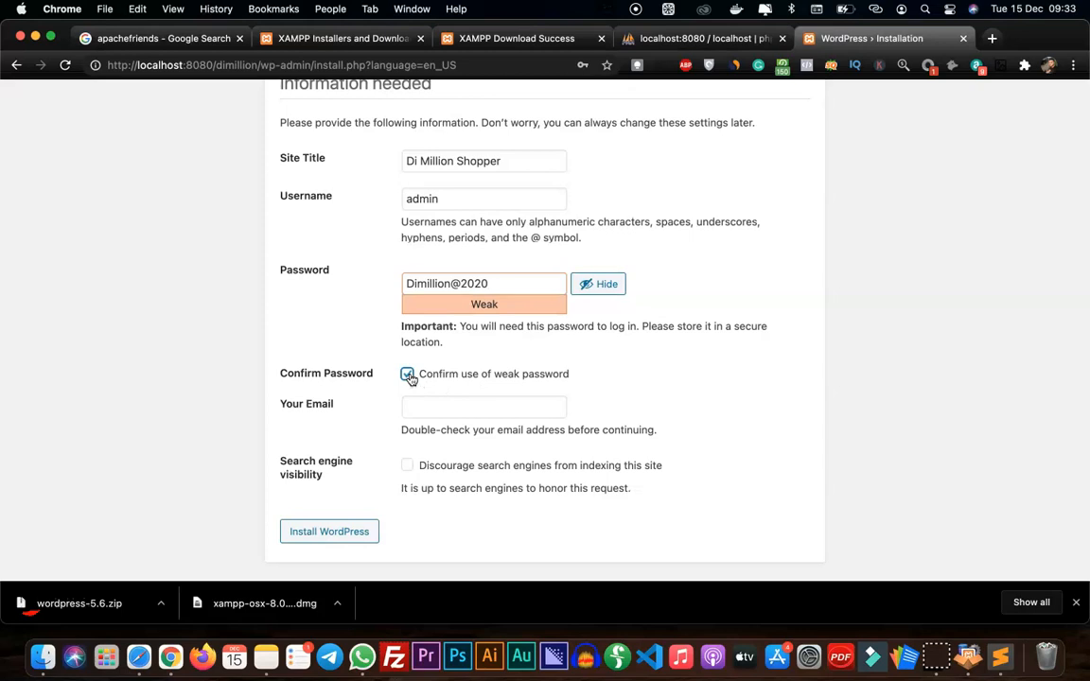
Fill in the administrator's e-mail address and install WordPress
click(491, 410)
text(kenne)
click(487, 439)
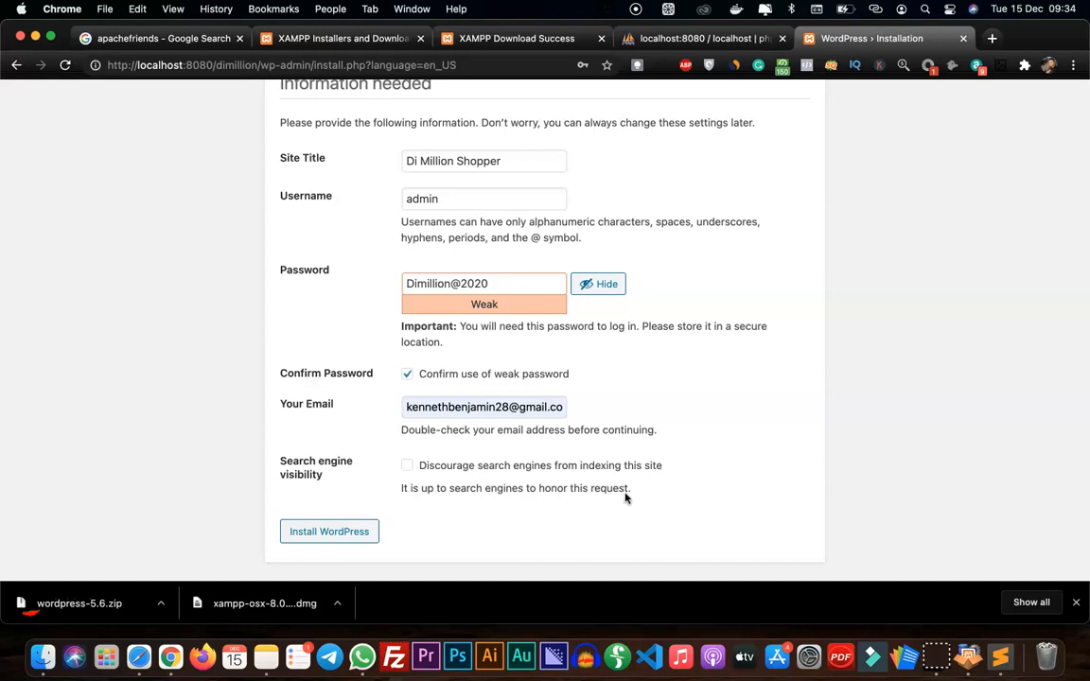
click(325, 533)
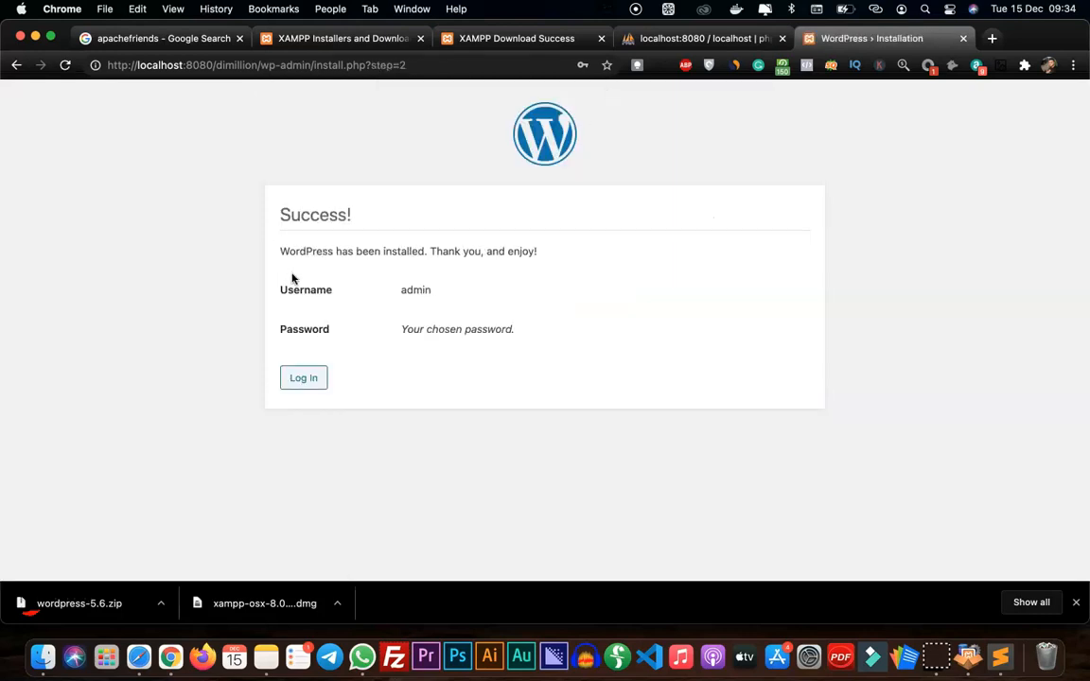
Log in to the new WordPress site as admin with the account password, without saving the password in the browser
click(302, 382)
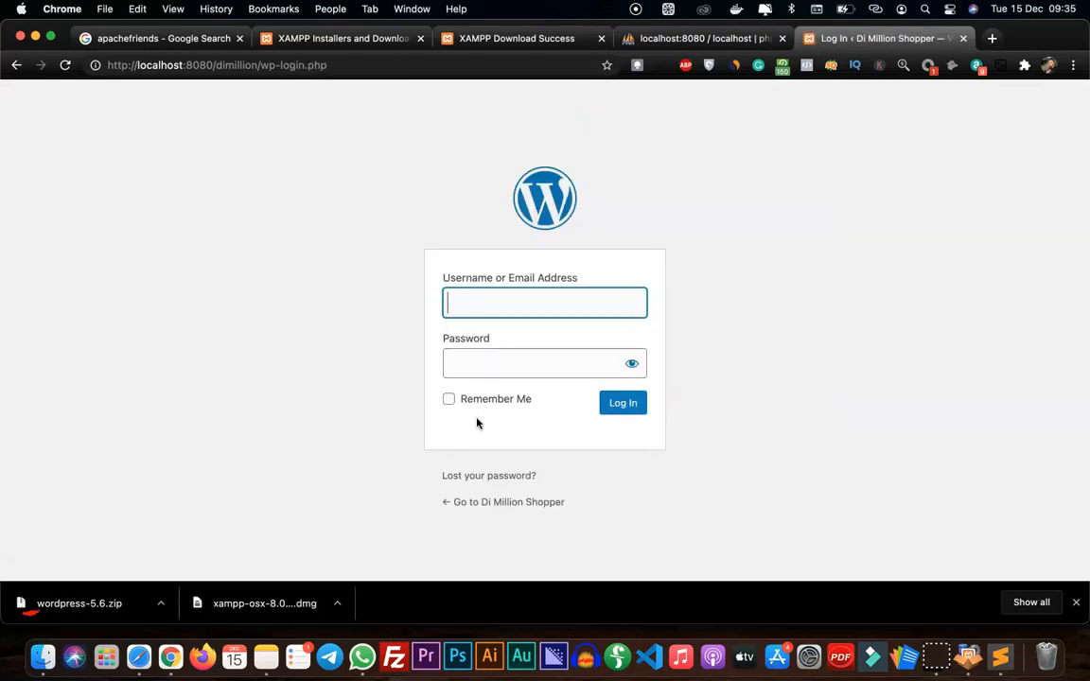
text(admin)
key(Tab)
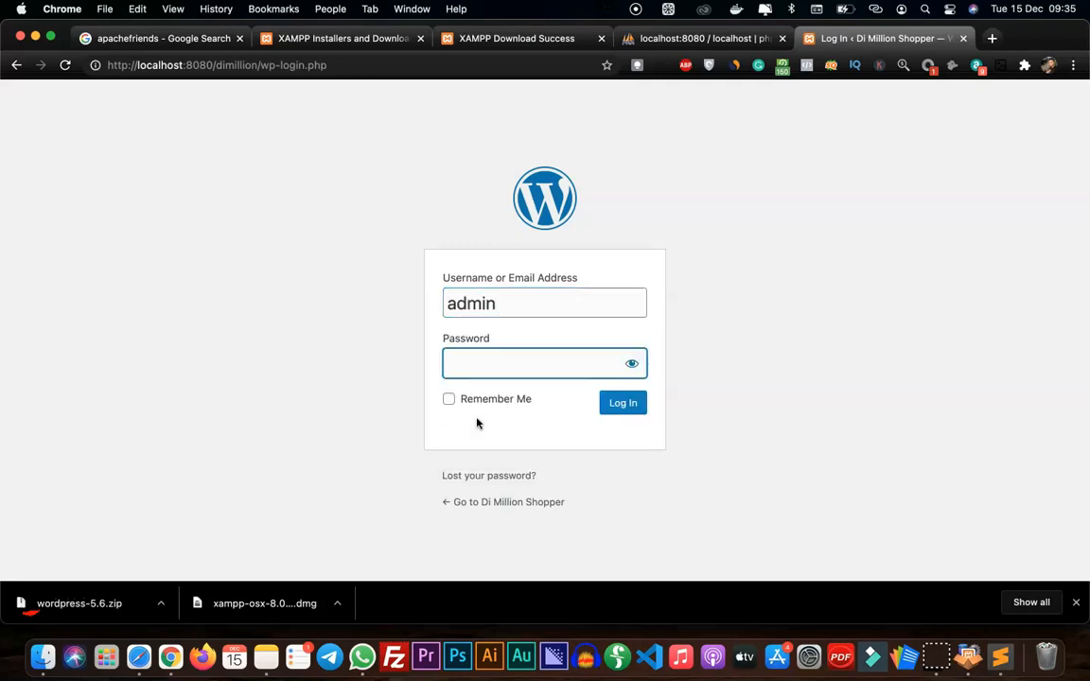
text(*******)
key(Return)
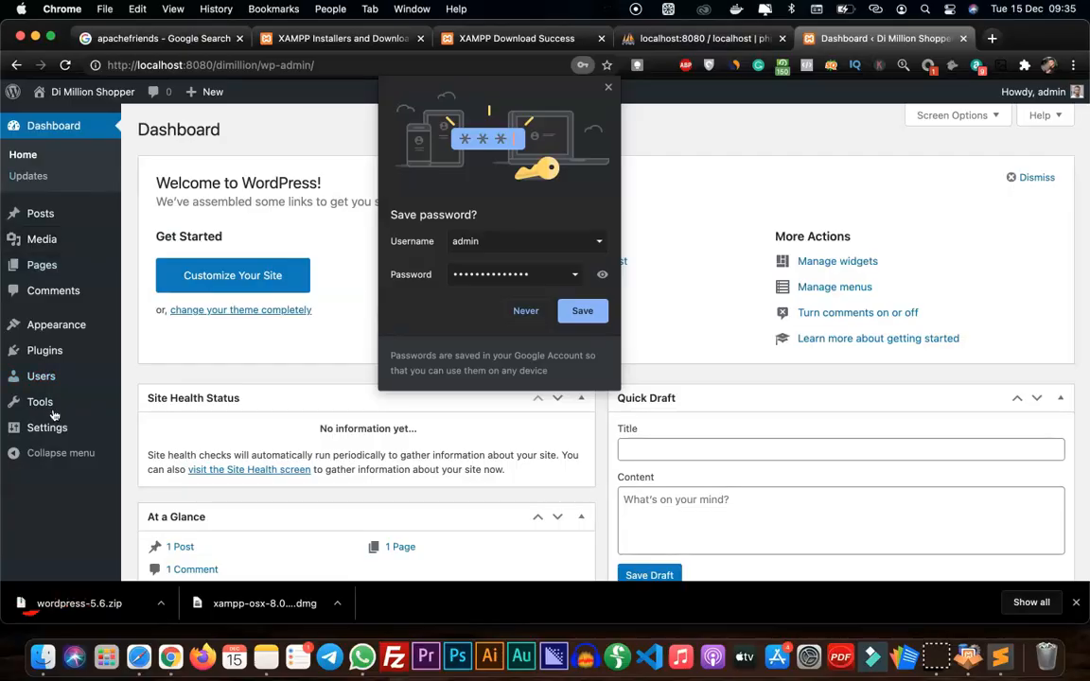
click(609, 89)
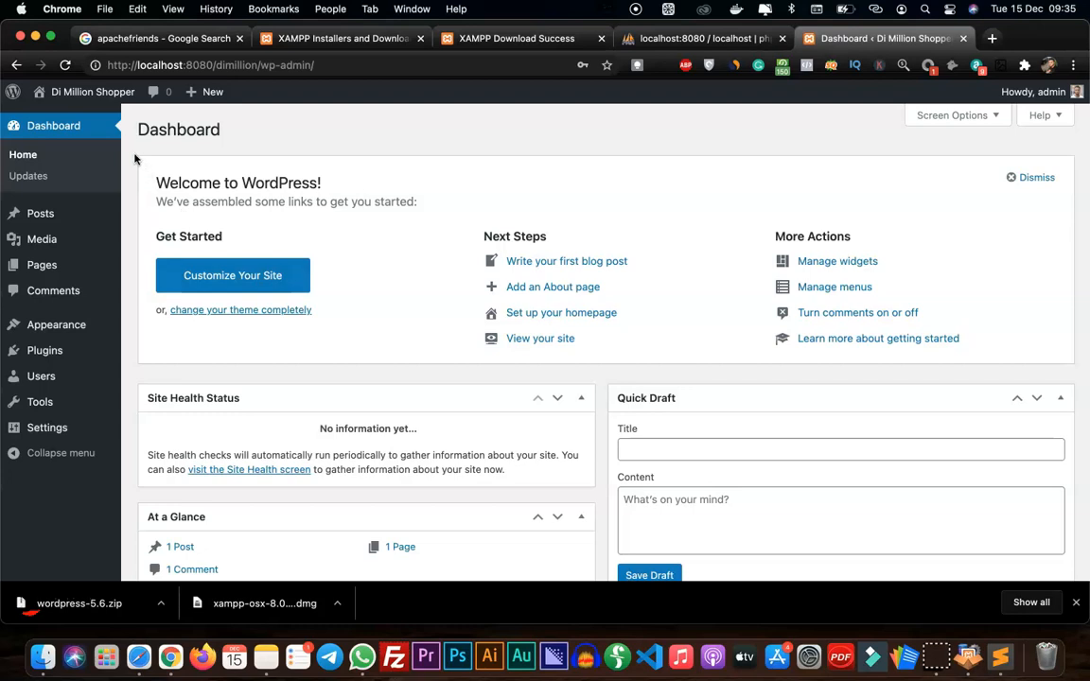
click(257, 65)
drag(257, 64, 140, 71)
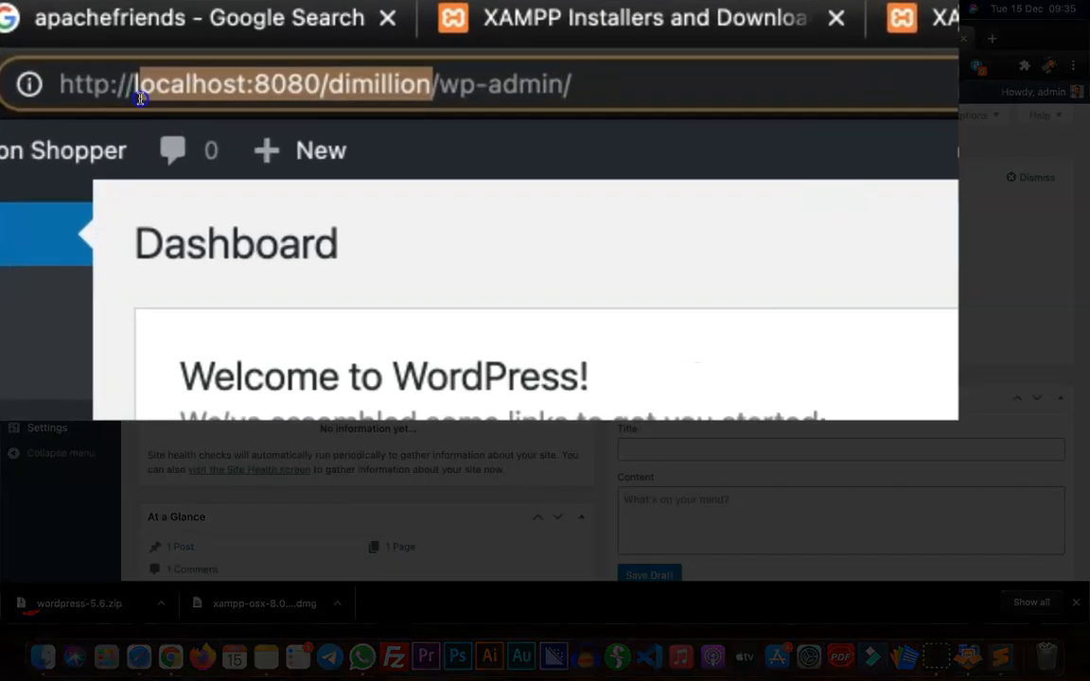
drag(140, 98, 128, 95)
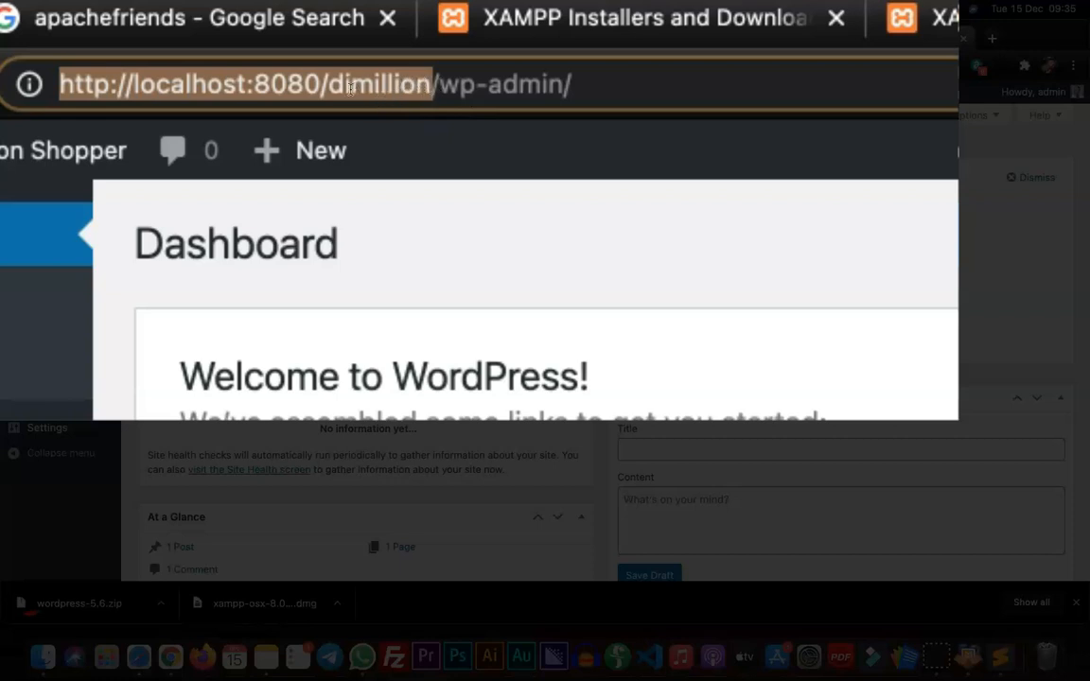
mouse_move(349, 130)
right_click(352, 88)
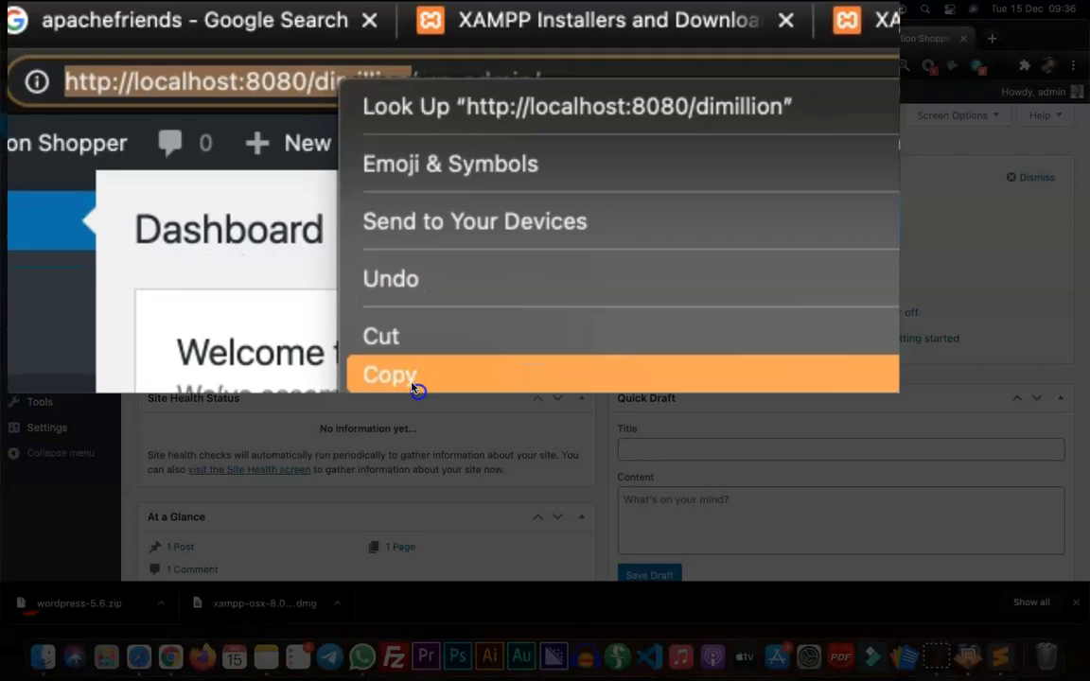
click(413, 388)
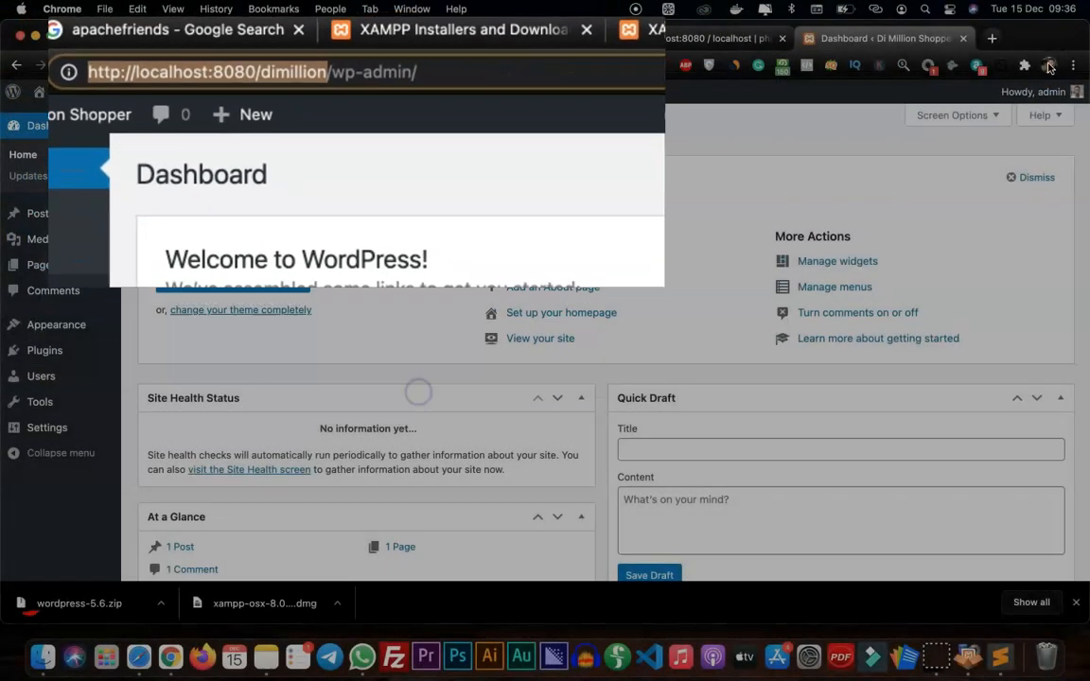
key(ctrl+t)
key(ctrl+v)
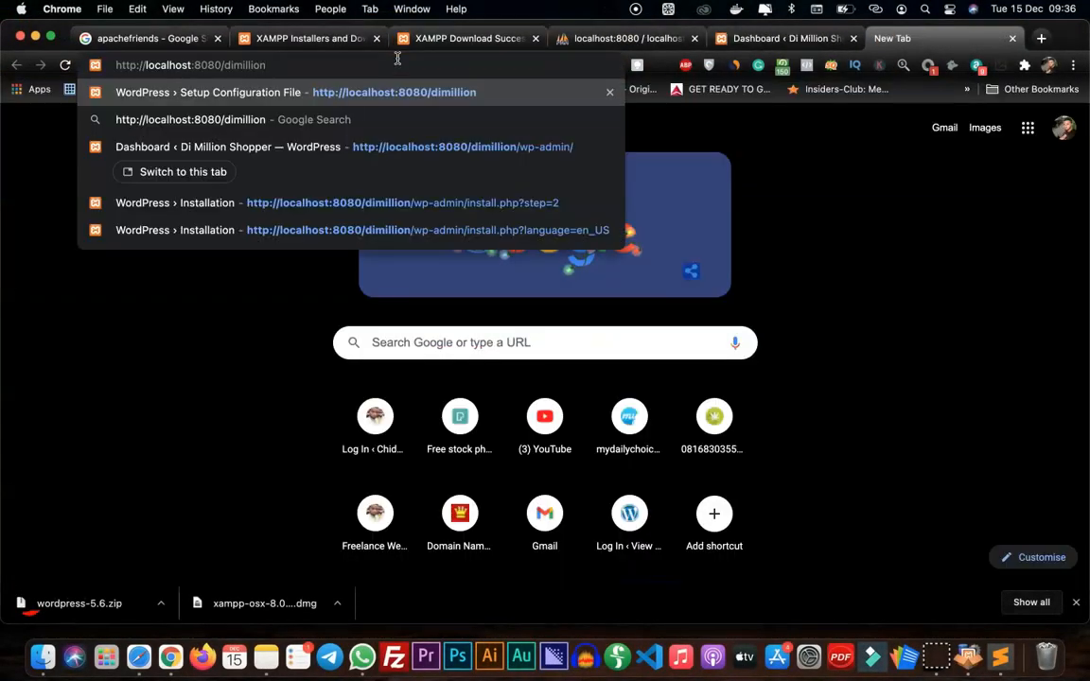
key(Return)
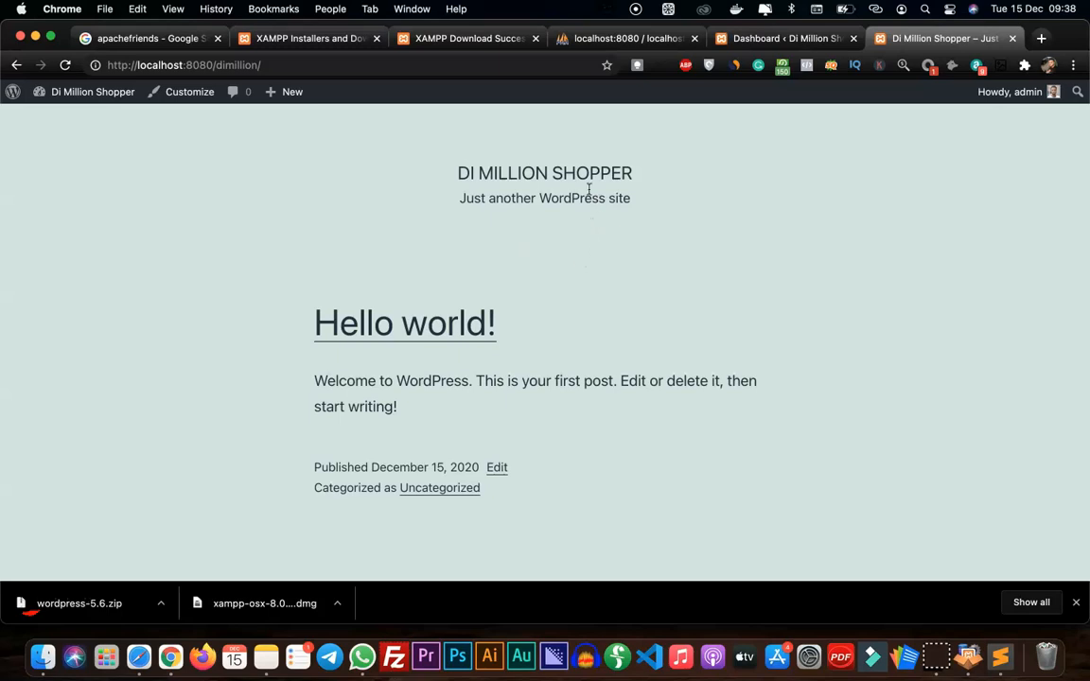
In phpMyAdmin, start a new user account, enter its user name and set the host name to Local (localhost)
click(609, 41)
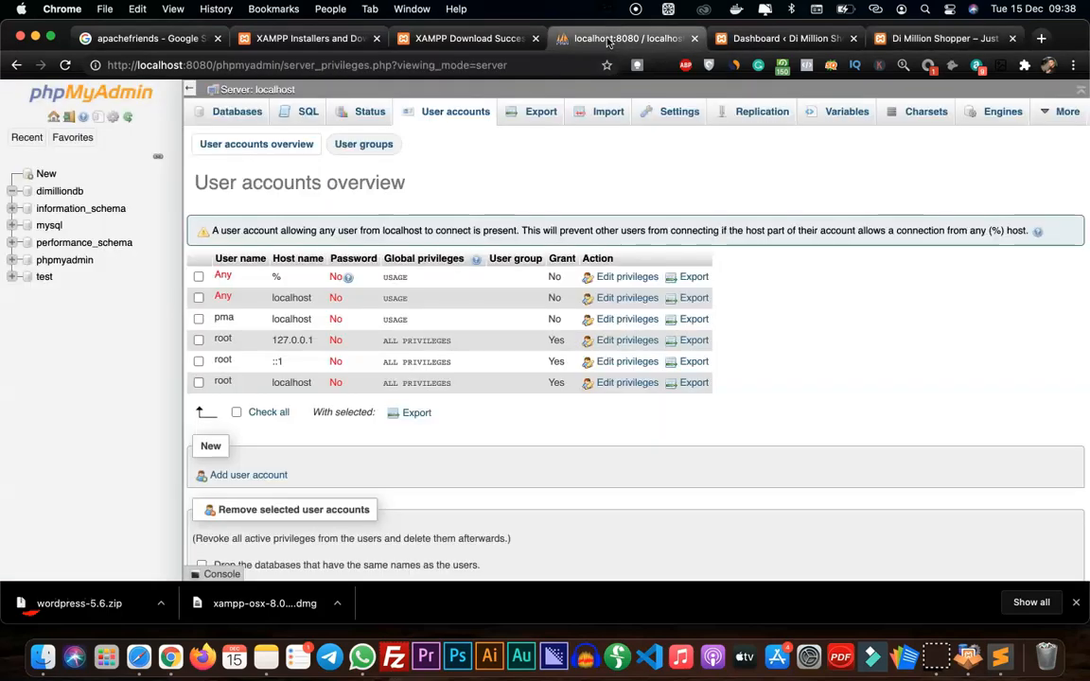
click(246, 476)
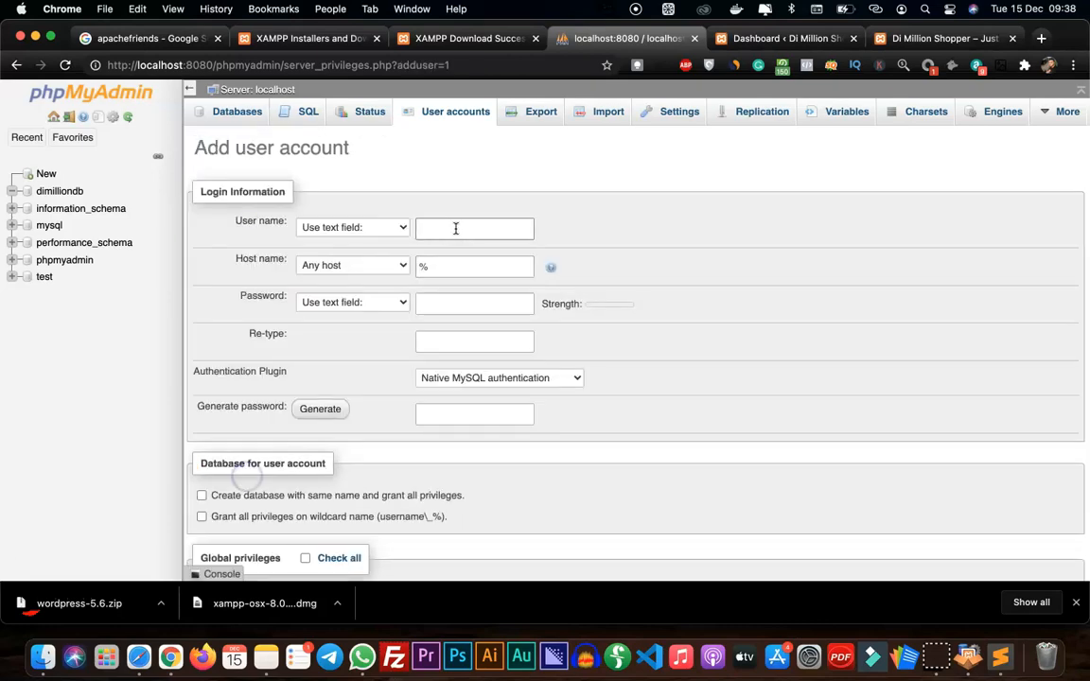
text(ken)
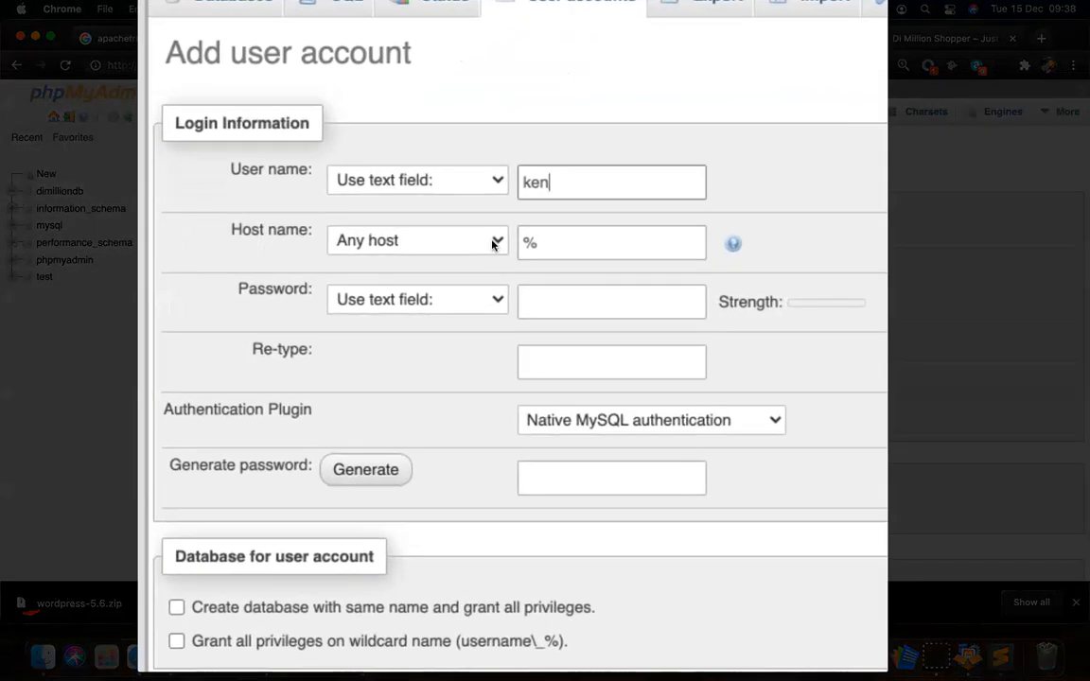
click(452, 251)
click(396, 276)
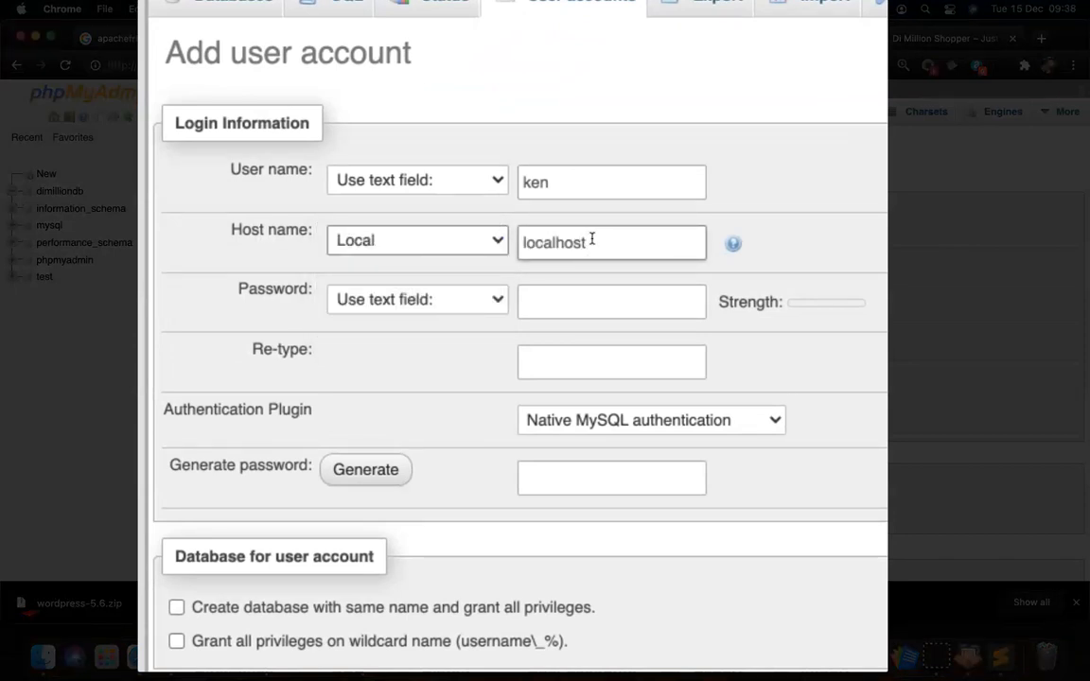
Enter the new database user's password and repeat it in the Re-type field
click(552, 308)
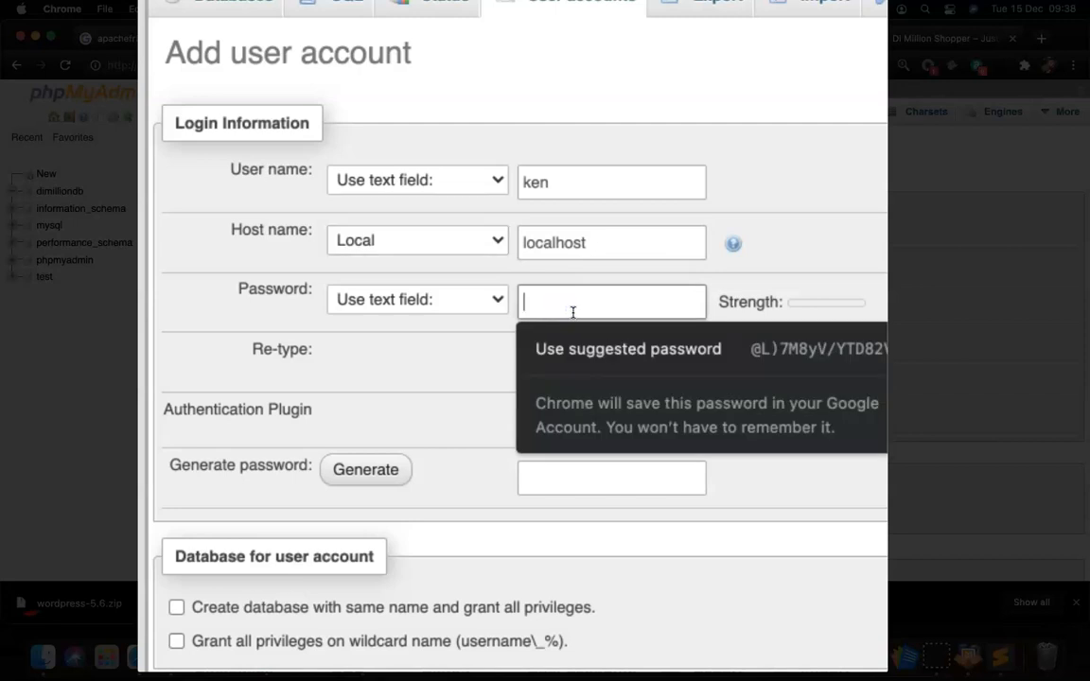
key(super+v)
click(632, 362)
click(610, 364)
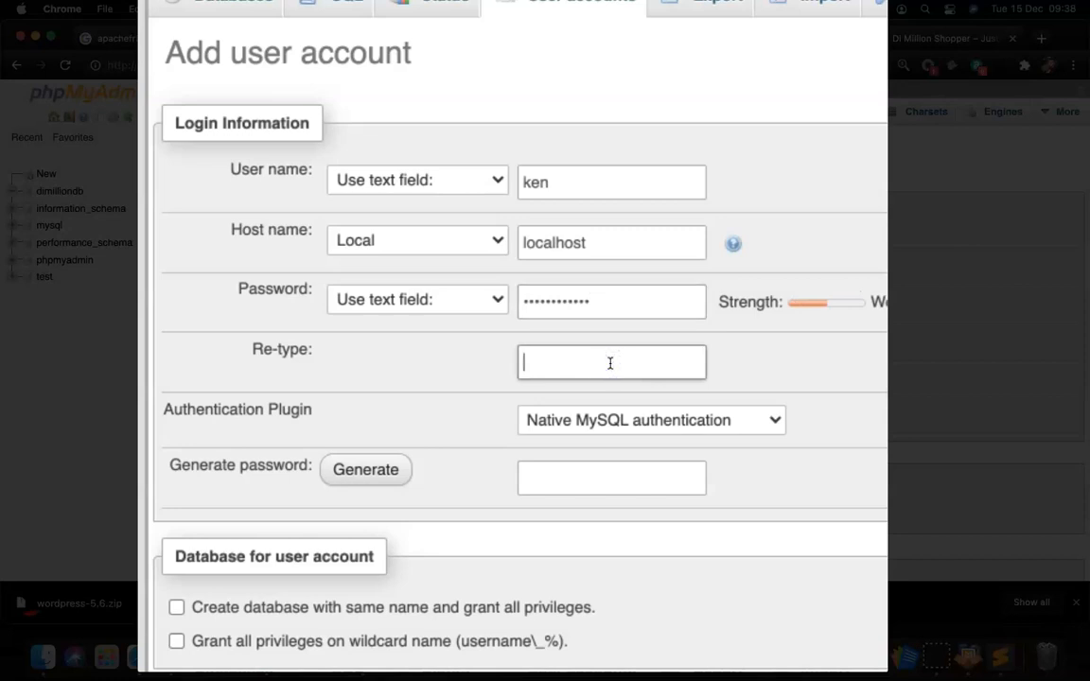
text(••••••••••••)
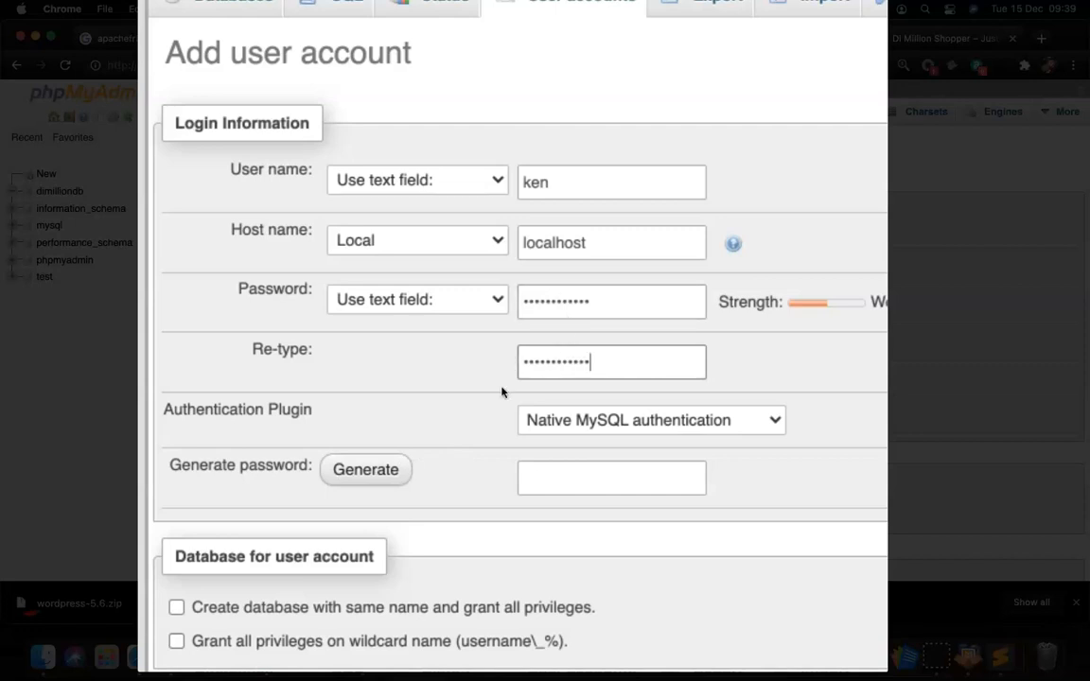
Grant the new database user all global privileges, covering data, structure and administration
scroll(492, 369, down, 5)
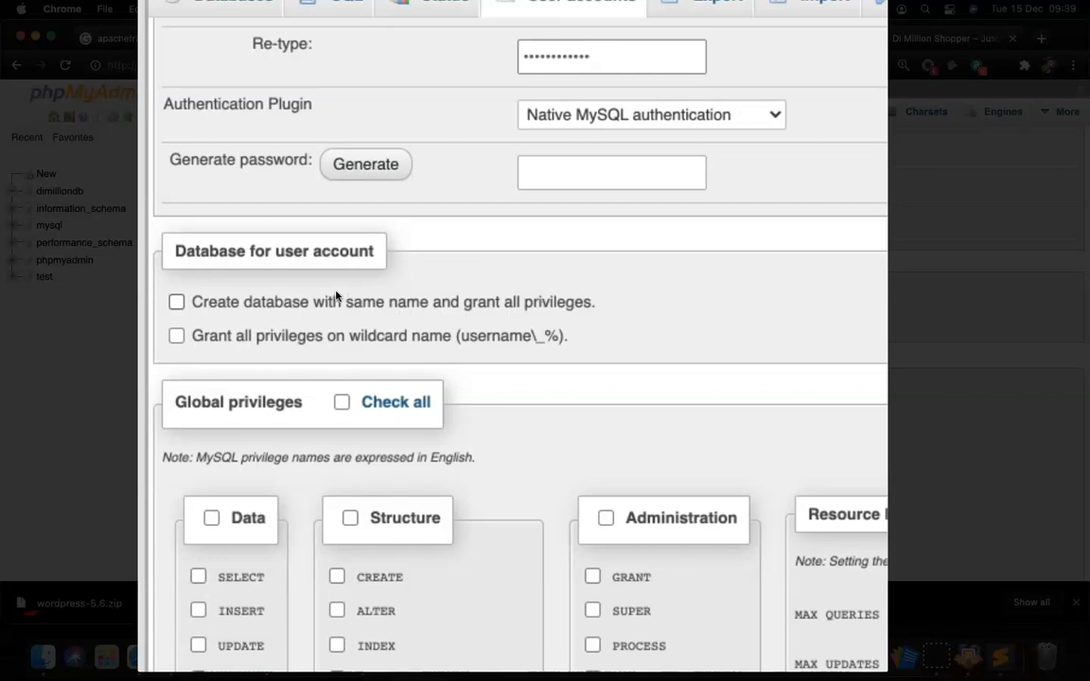
scroll(336, 296, down, 3)
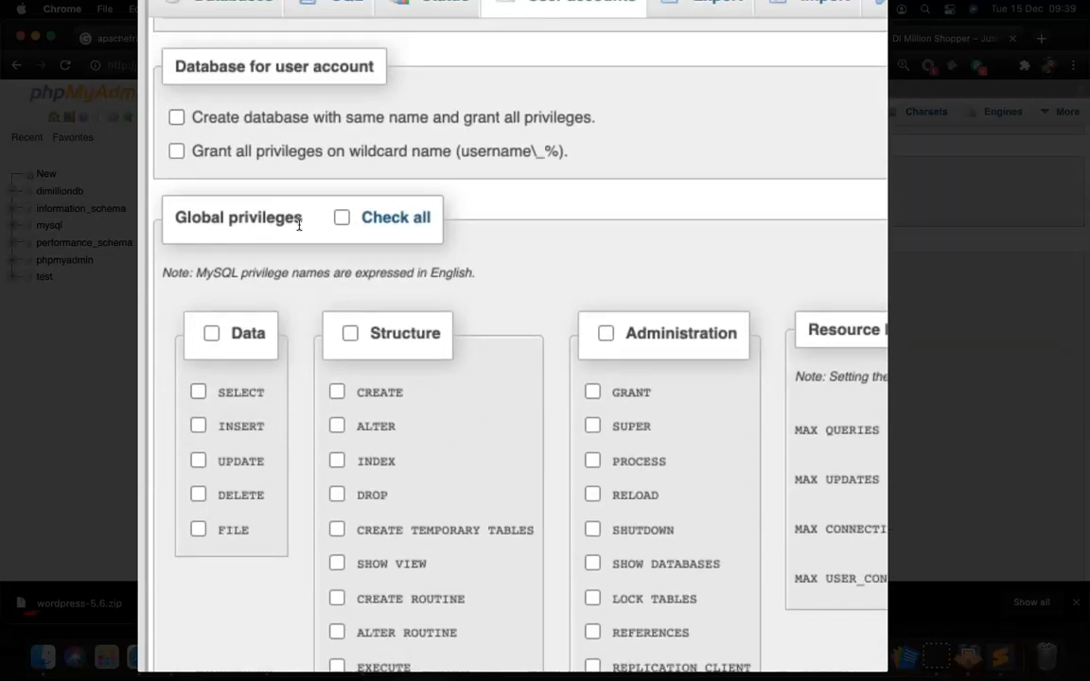
click(386, 220)
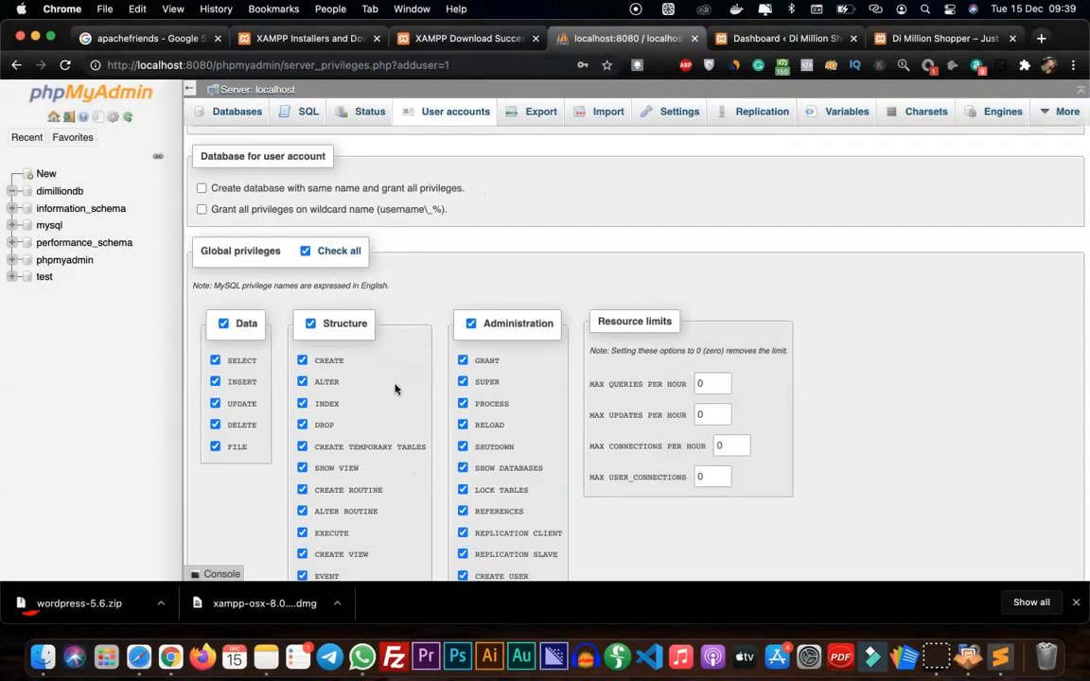
scroll(394, 388, up, 5)
scroll(395, 388, down, 5)
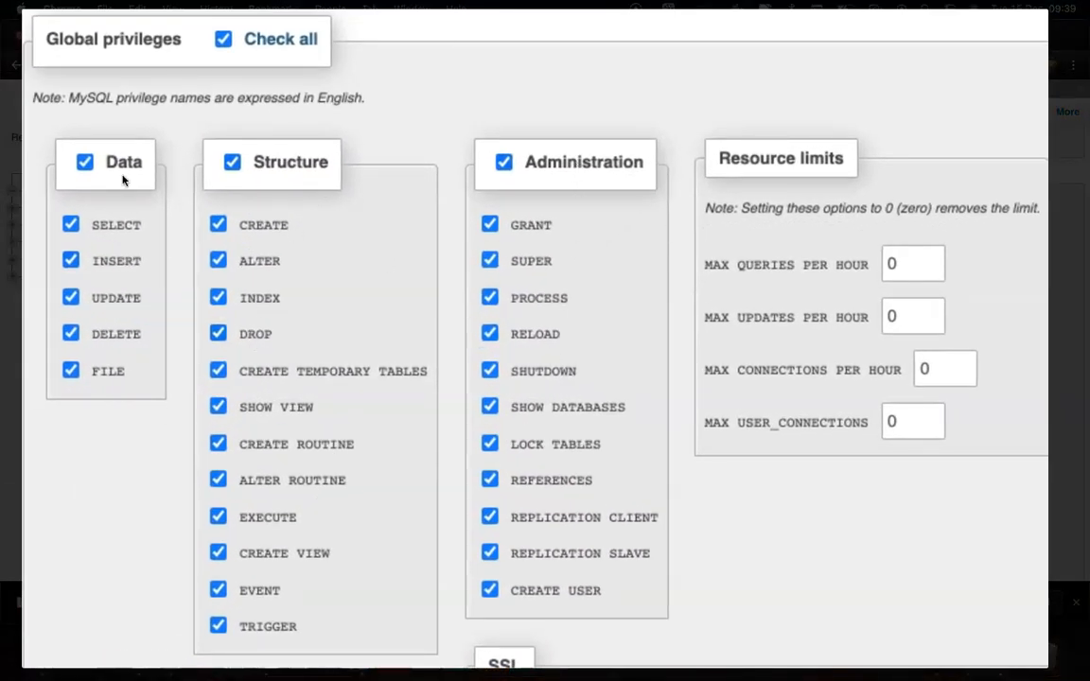
Create the database user account without saving its password in the browser, and return to the user accounts overview
scroll(388, 354, down, 3)
scroll(388, 354, down, 3)
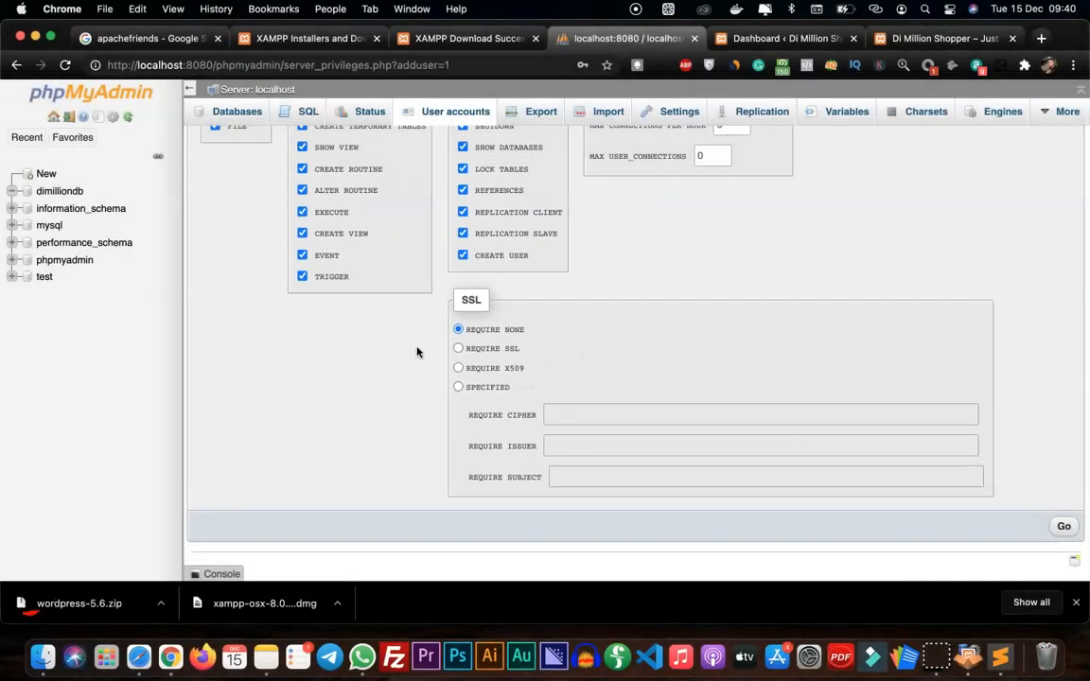
click(1065, 527)
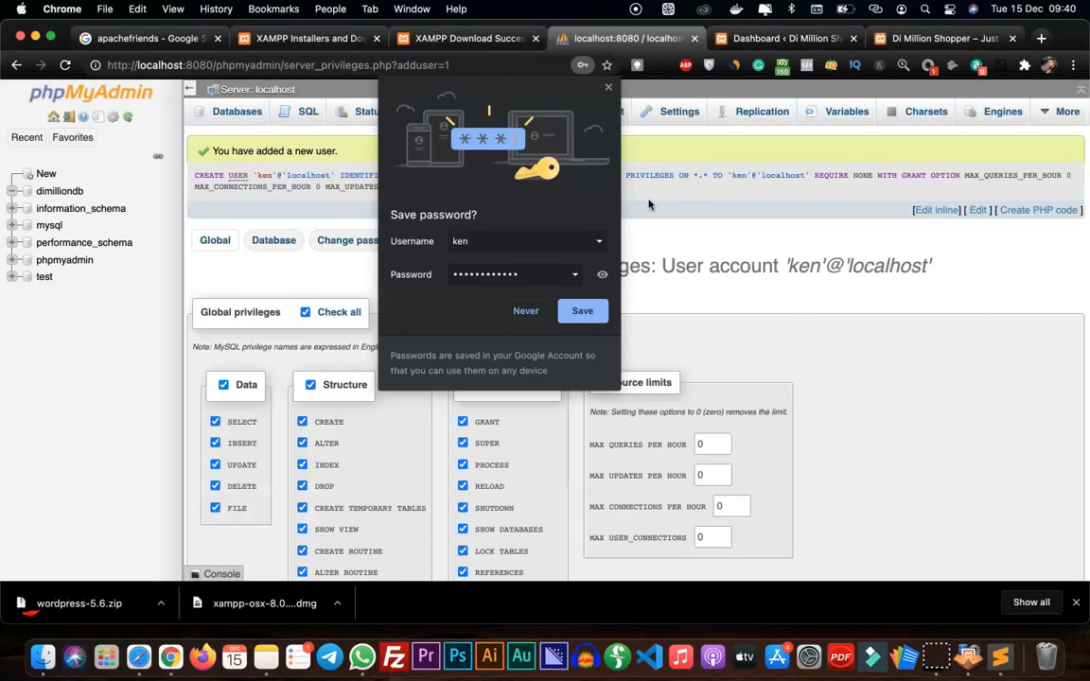
click(607, 90)
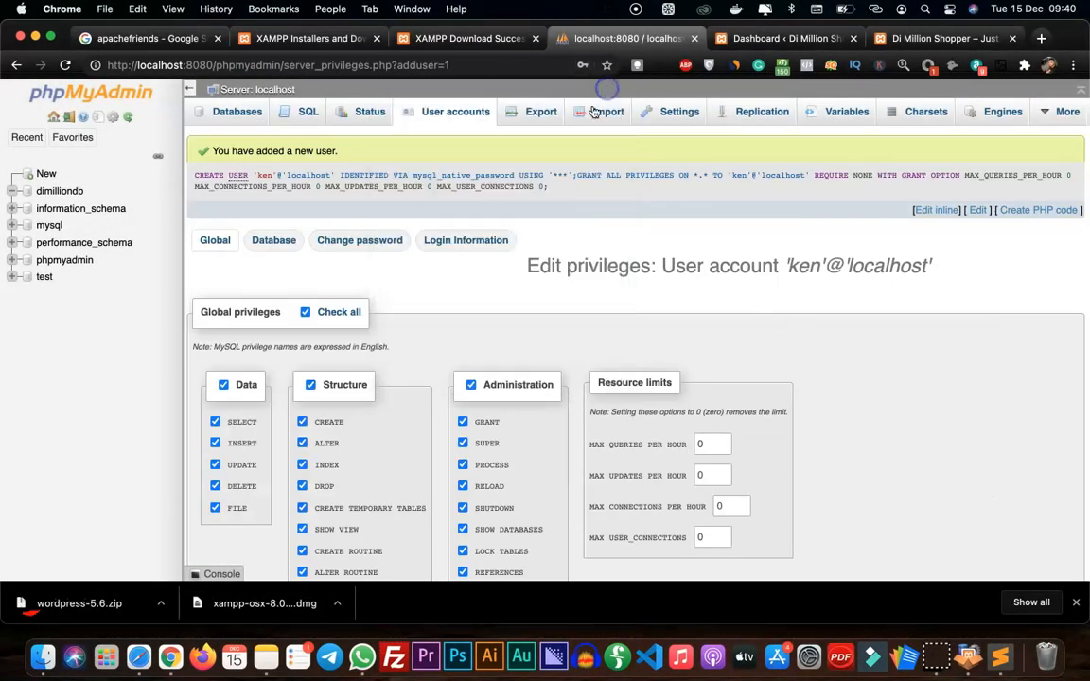
click(439, 121)
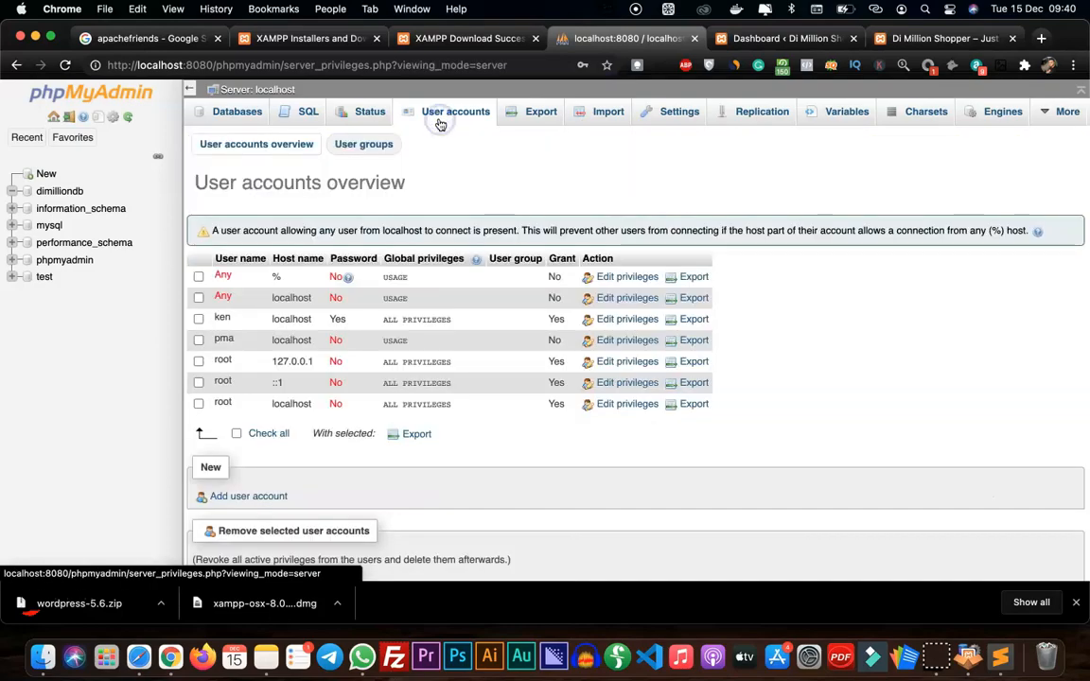